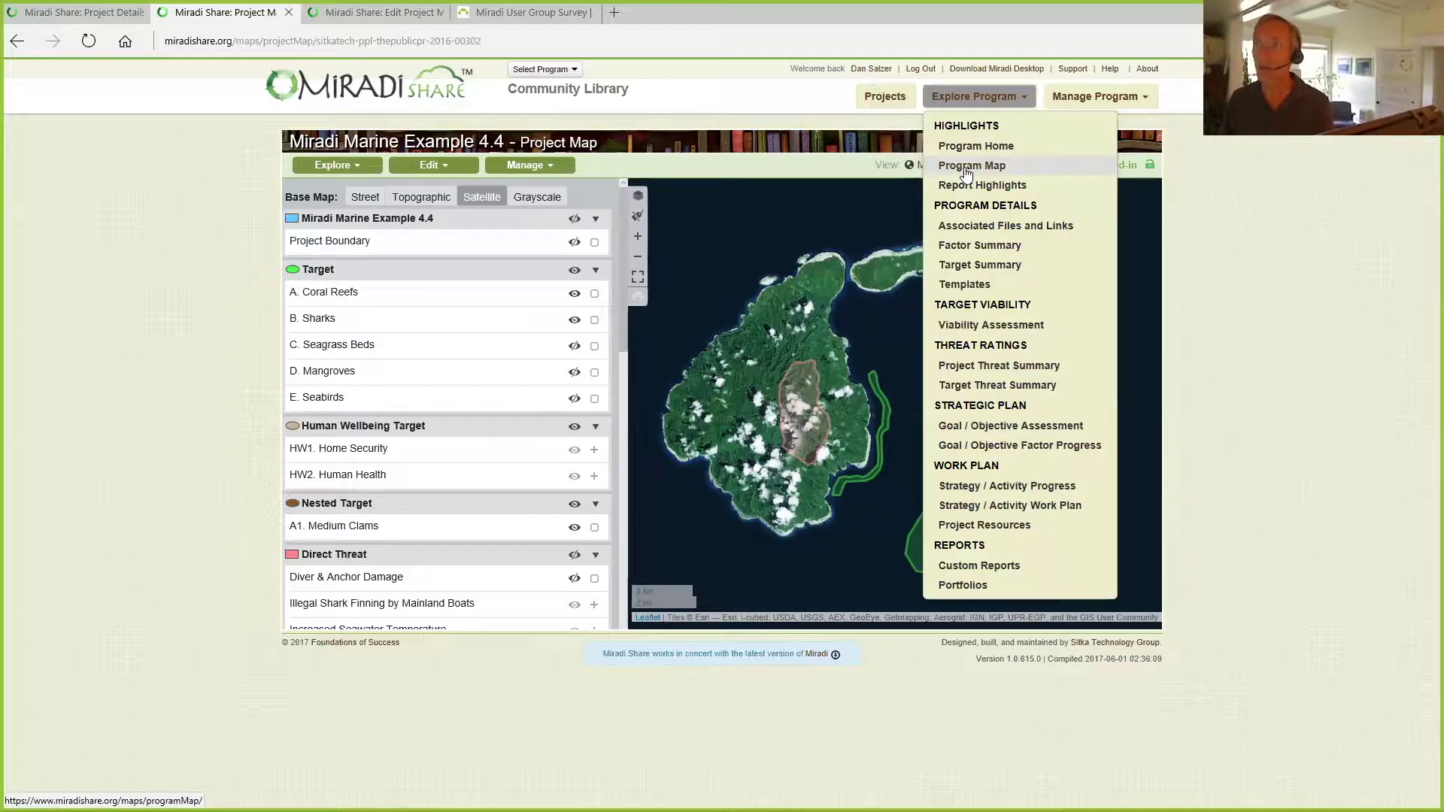
Step: View the Miradi Marine Example 4.4 project details and the list of available programs
click(719, 111)
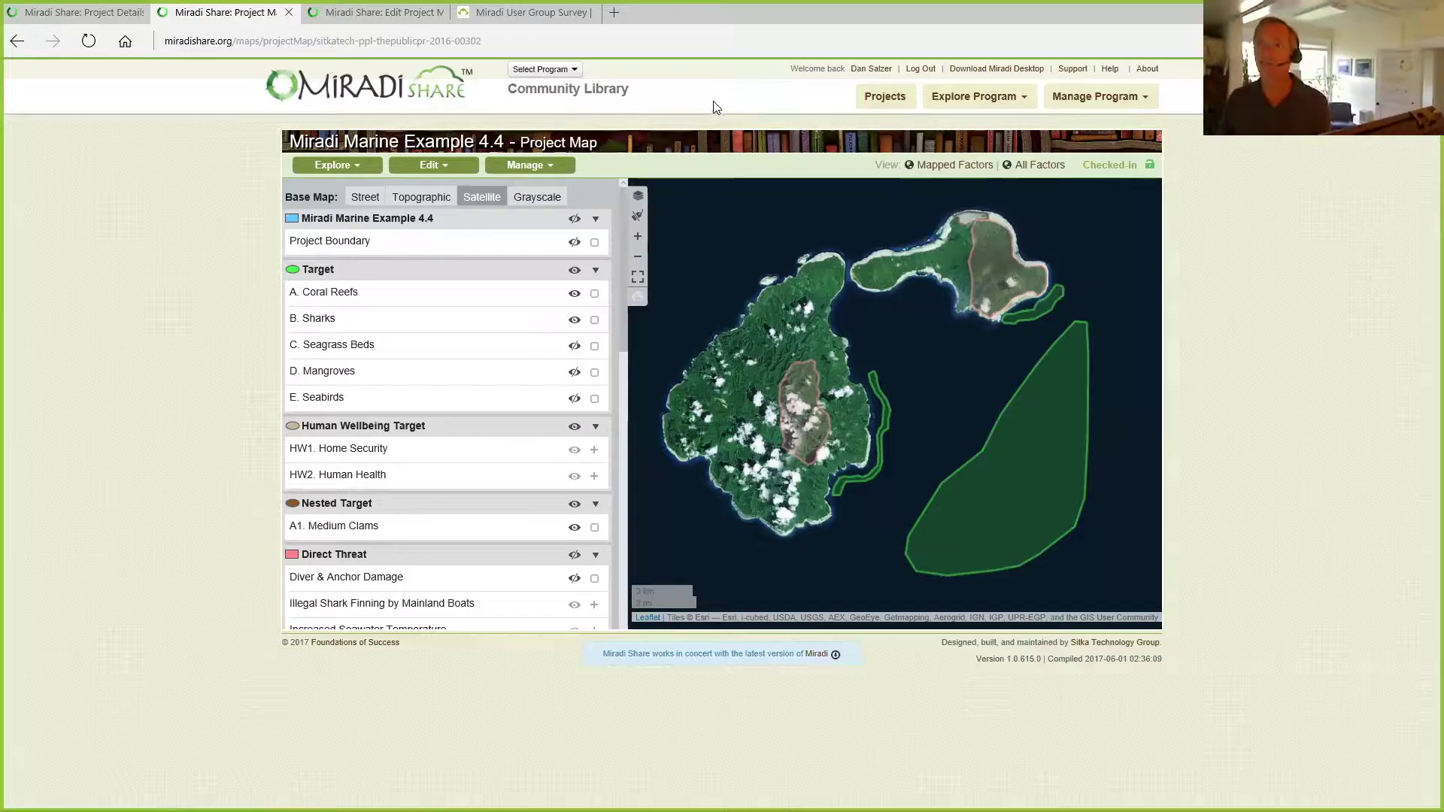
click(57, 15)
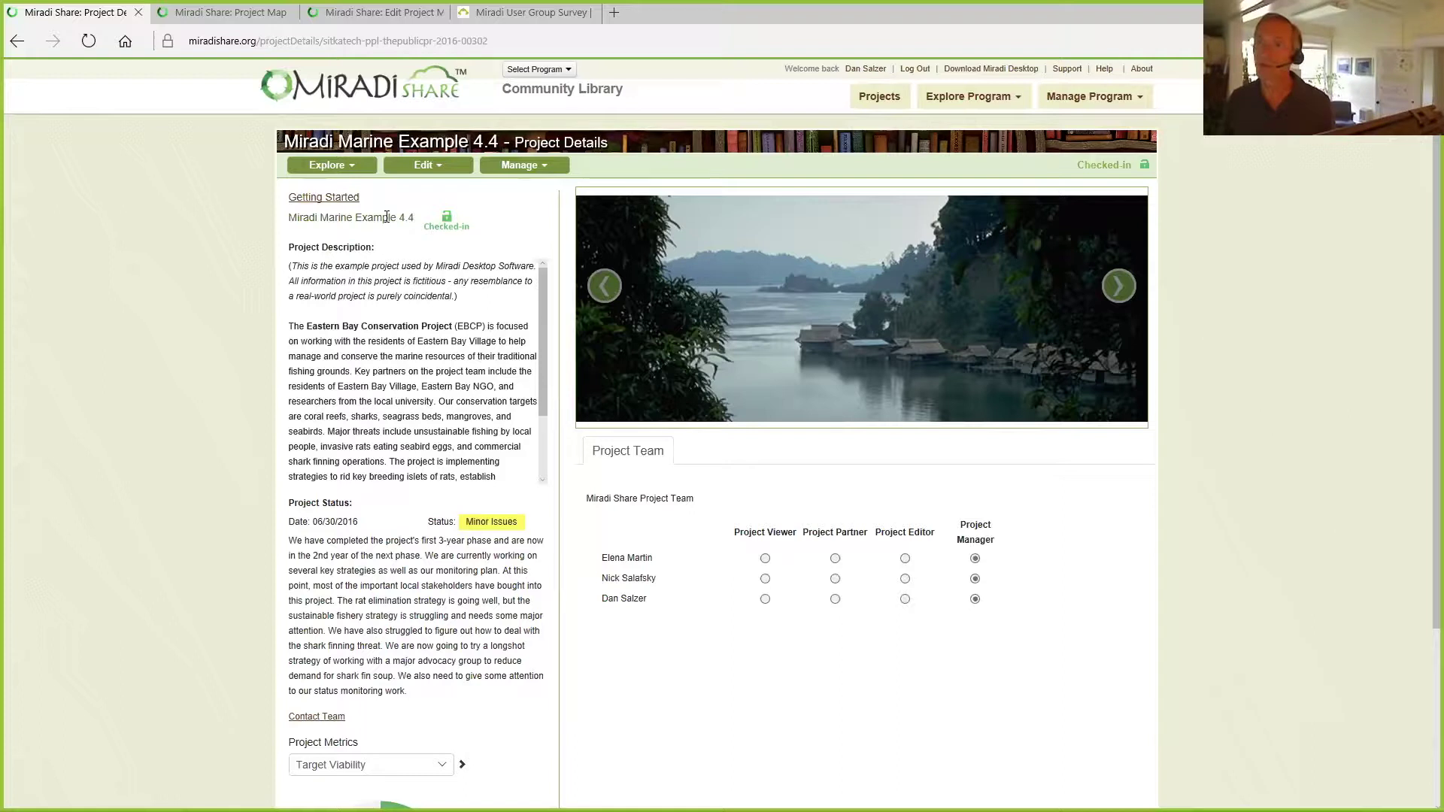
click(568, 70)
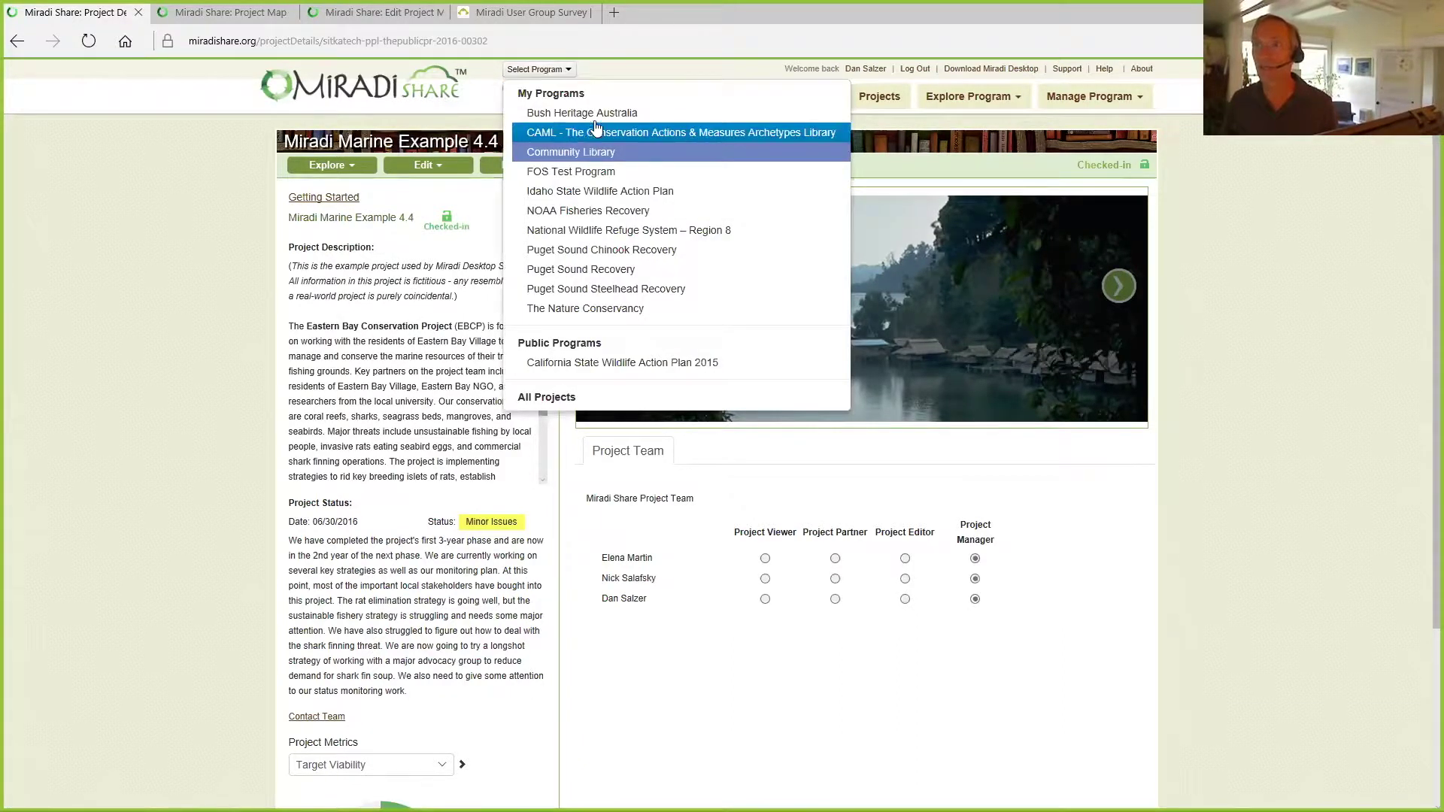
click(675, 72)
Step: Filter the Community Library projects by the name "marine example" and open Miradi Marine Example 4.4
click(877, 102)
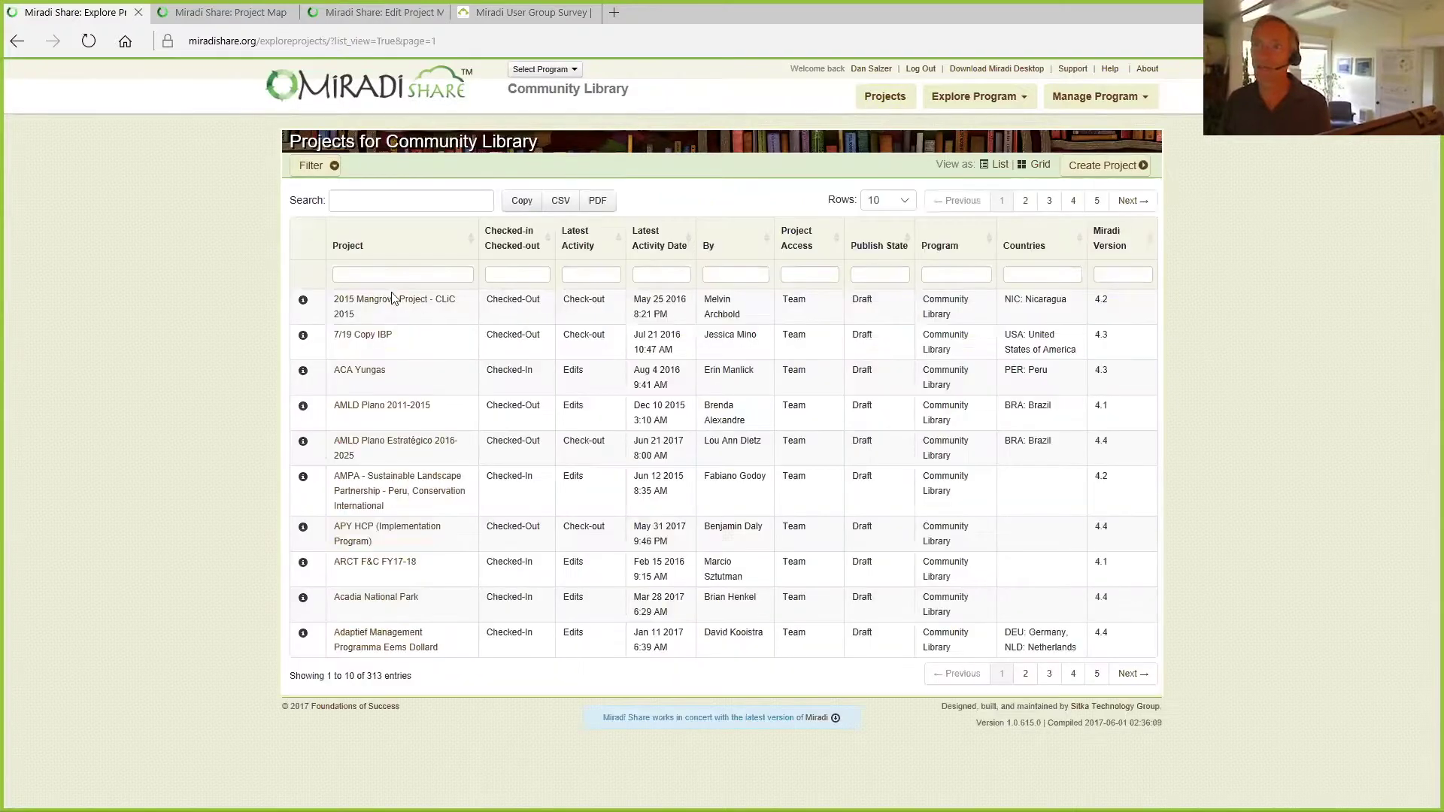
click(386, 270)
text(marine example)
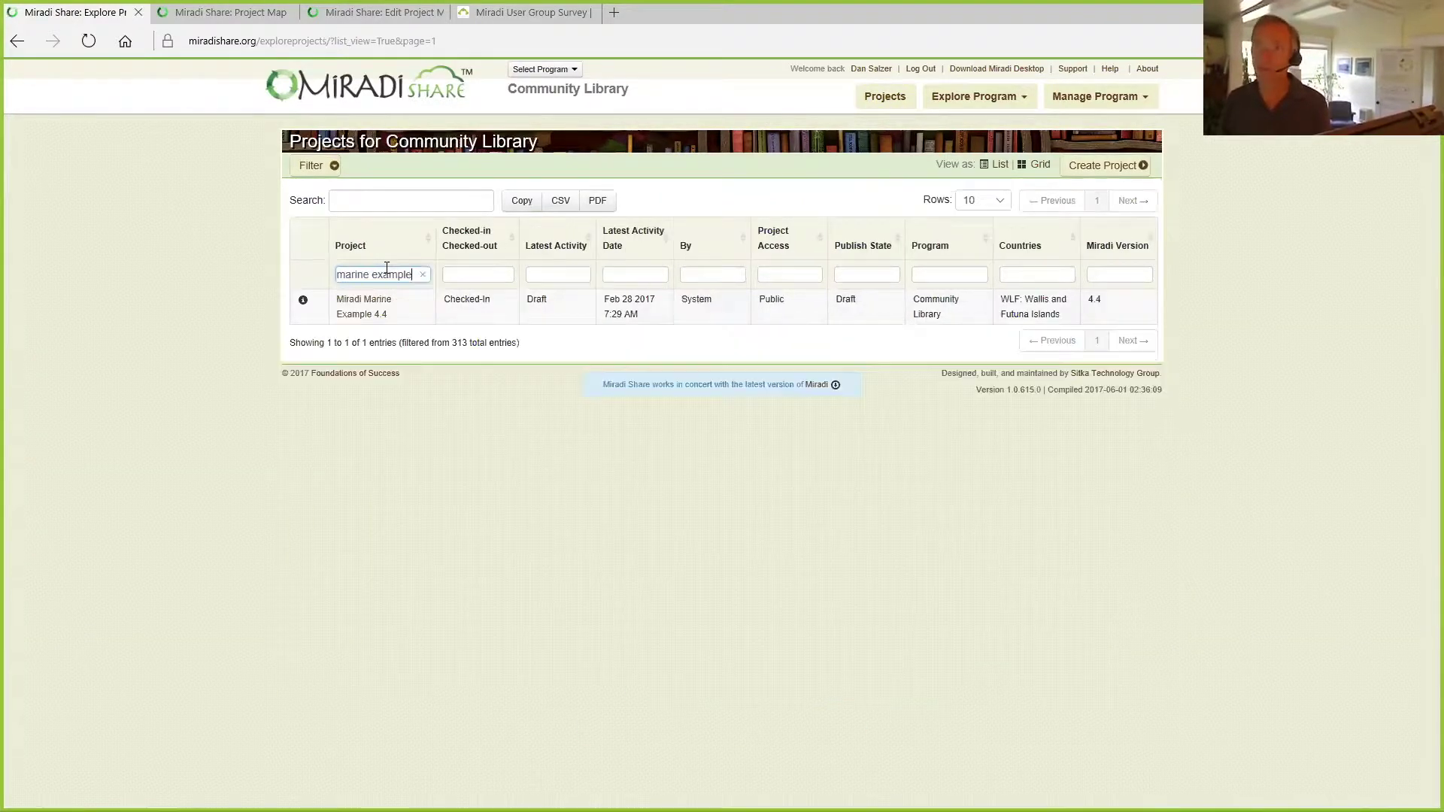
click(368, 309)
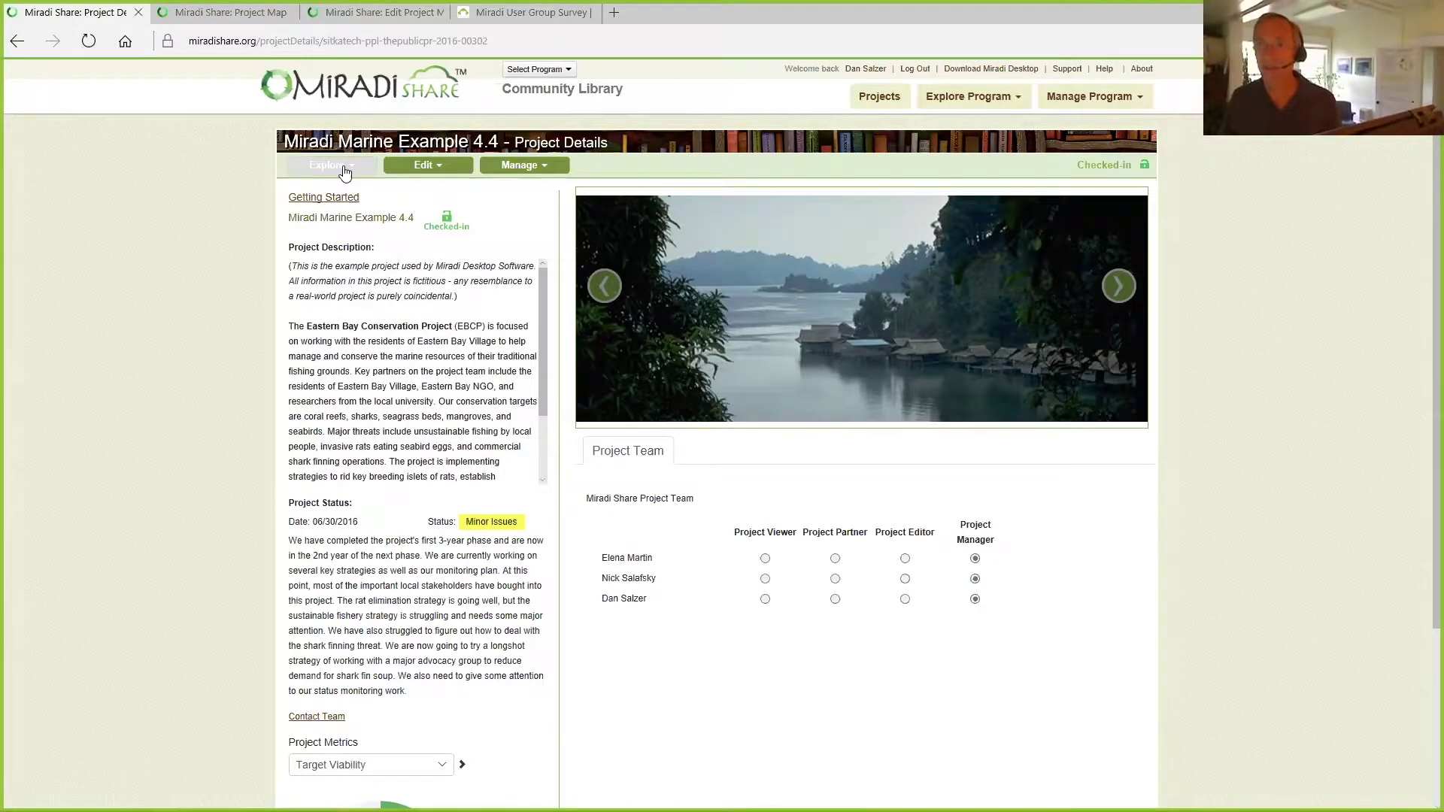
Step: Open the project map of Miradi Marine Example 4.4
click(344, 173)
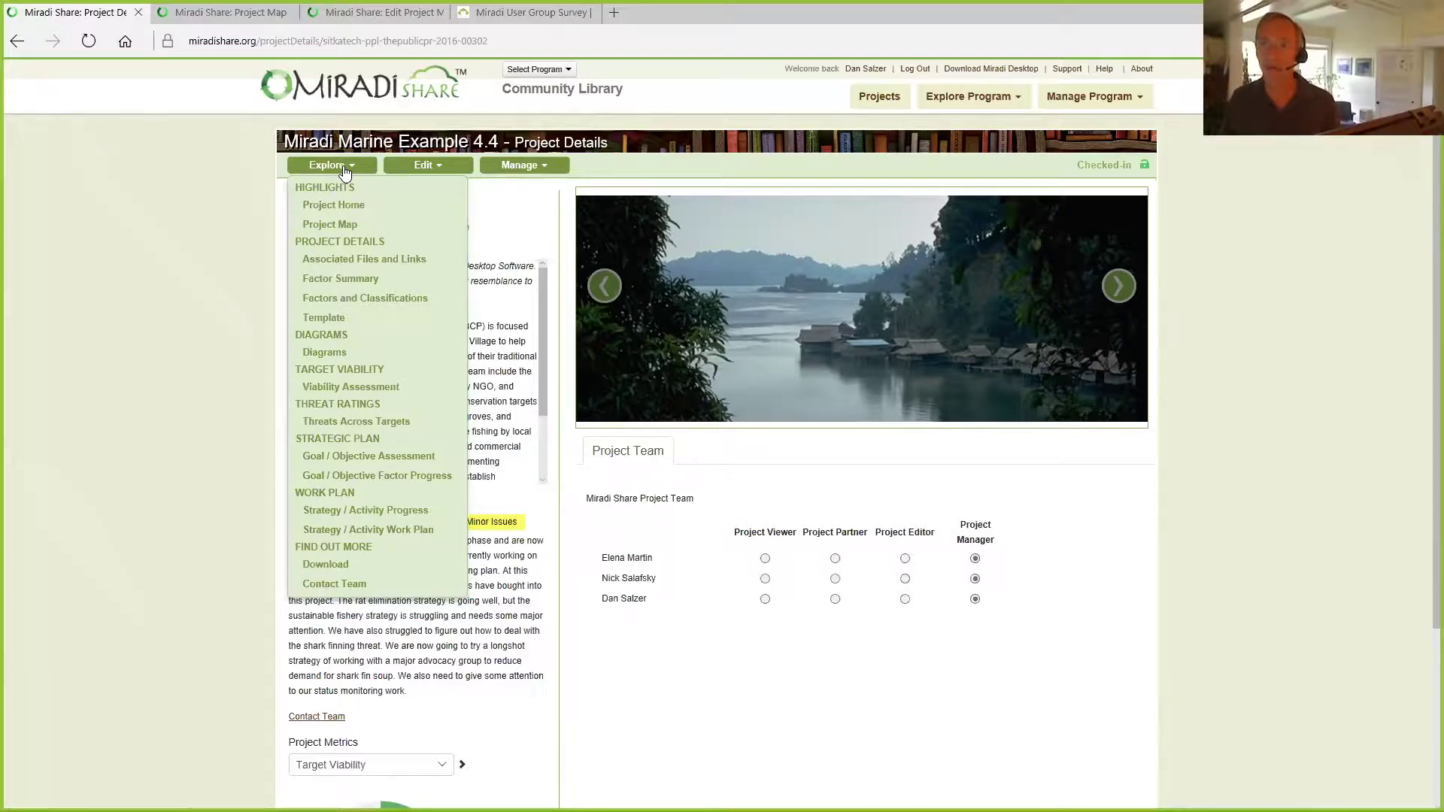
click(340, 232)
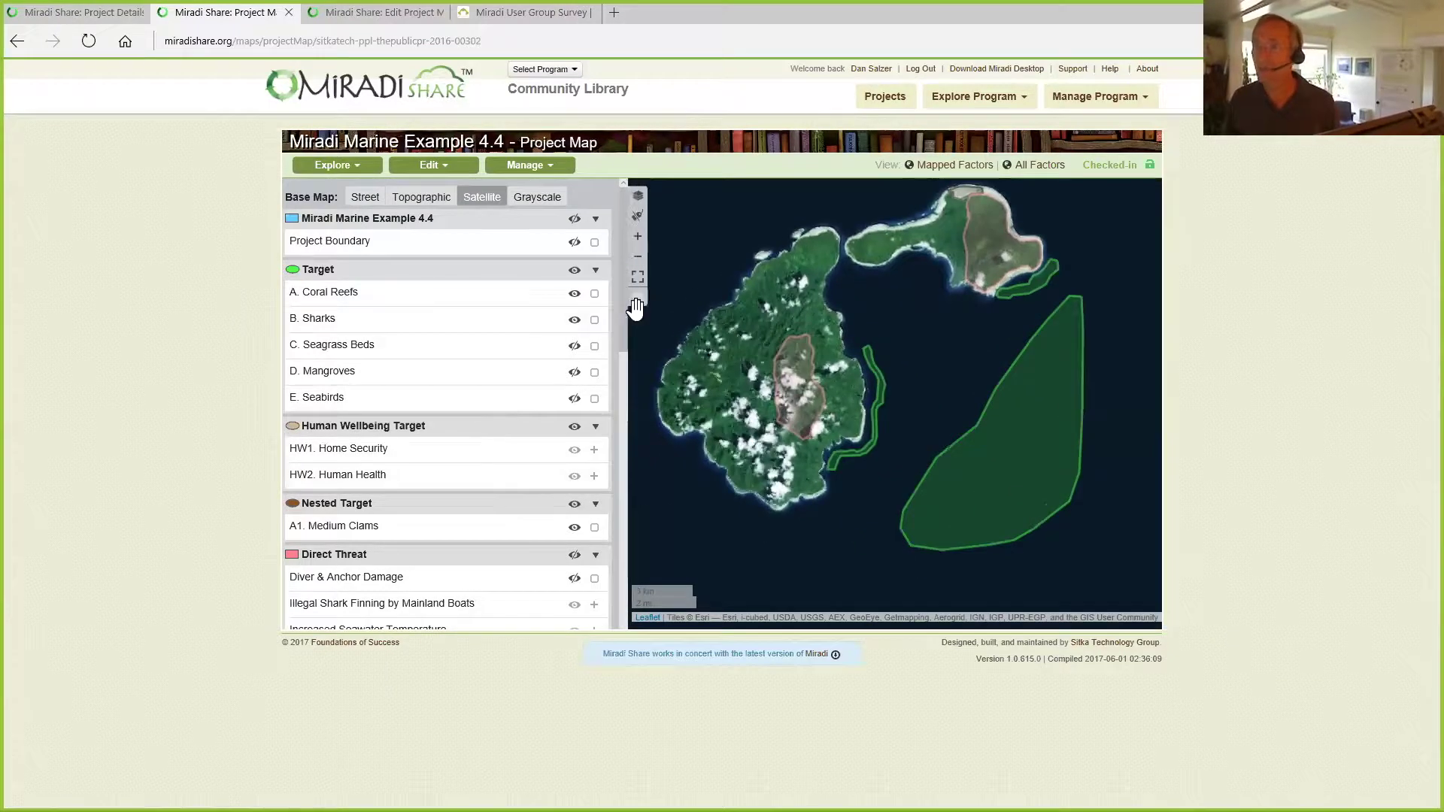
drag(625, 317, 632, 277)
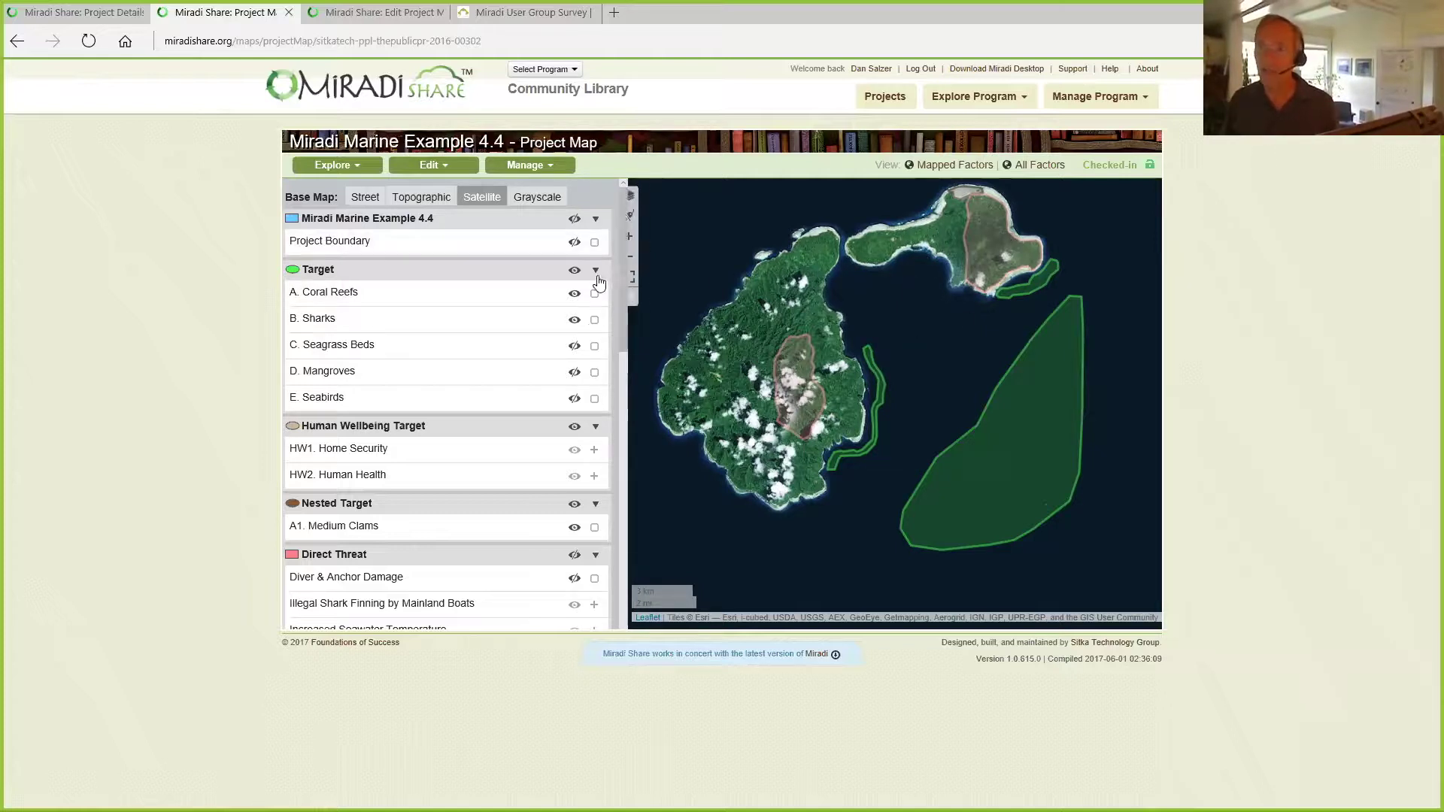
Step: Hide and re-show the A. Coral Reefs target on the map, and show and re-hide the Project Boundary
click(574, 295)
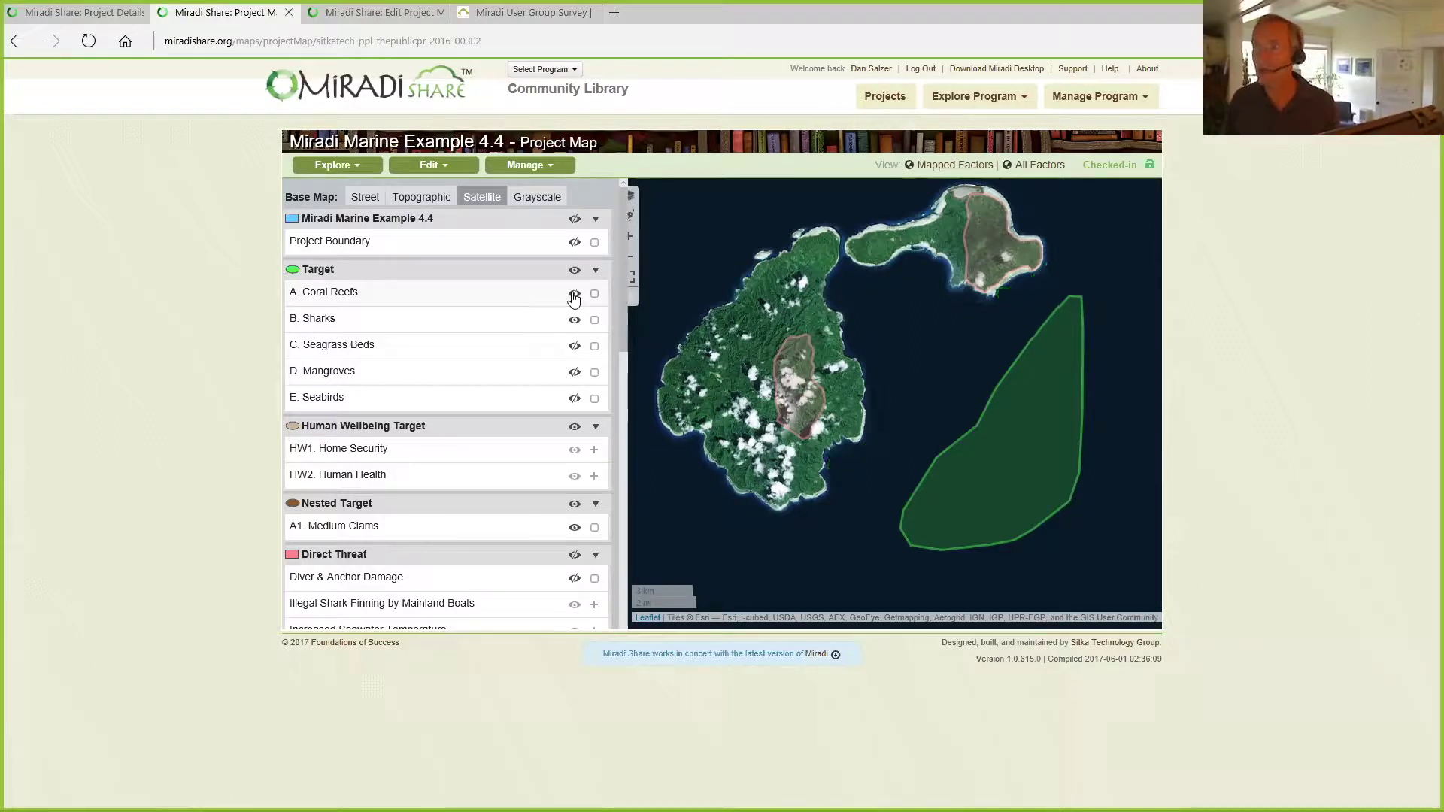
click(574, 295)
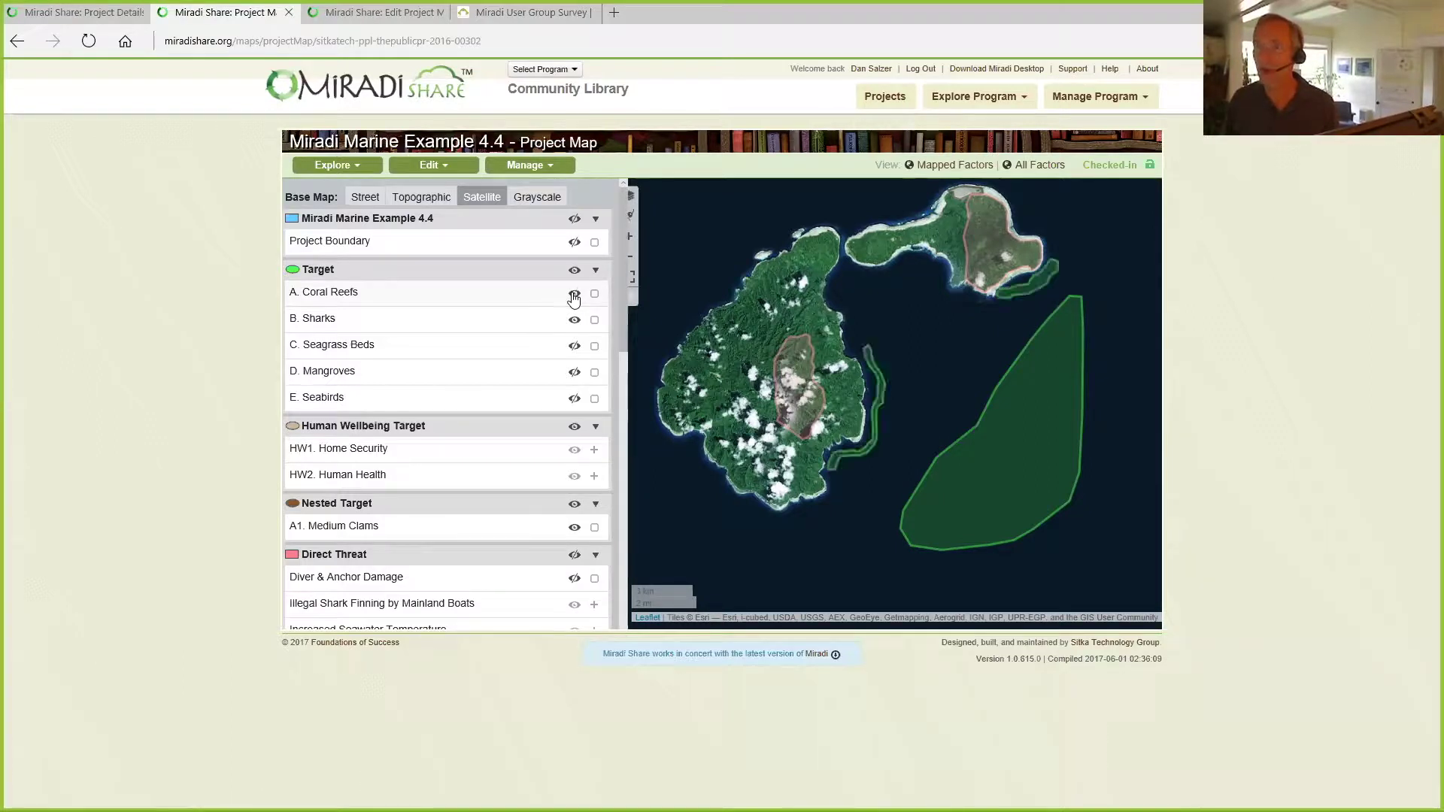
click(574, 243)
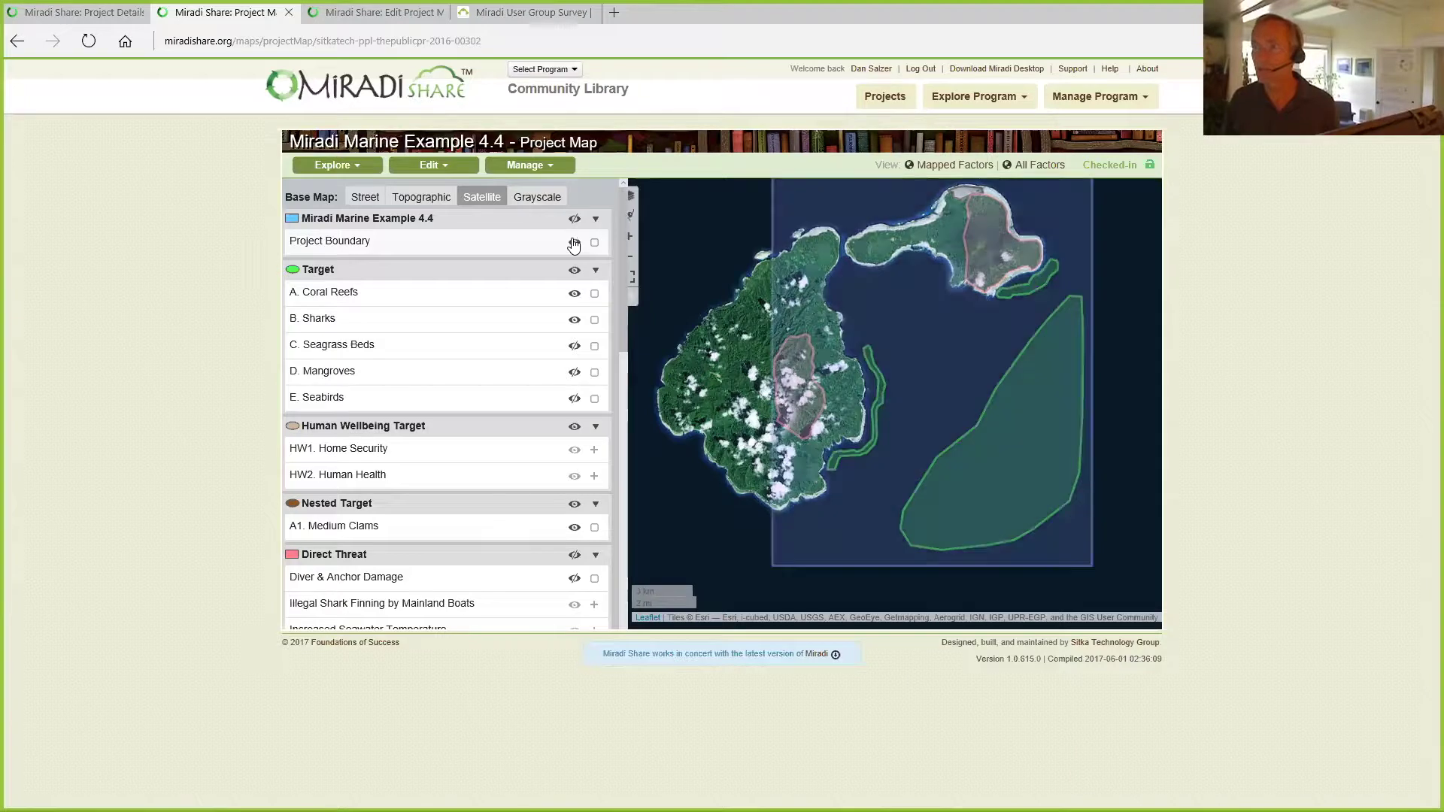
click(574, 243)
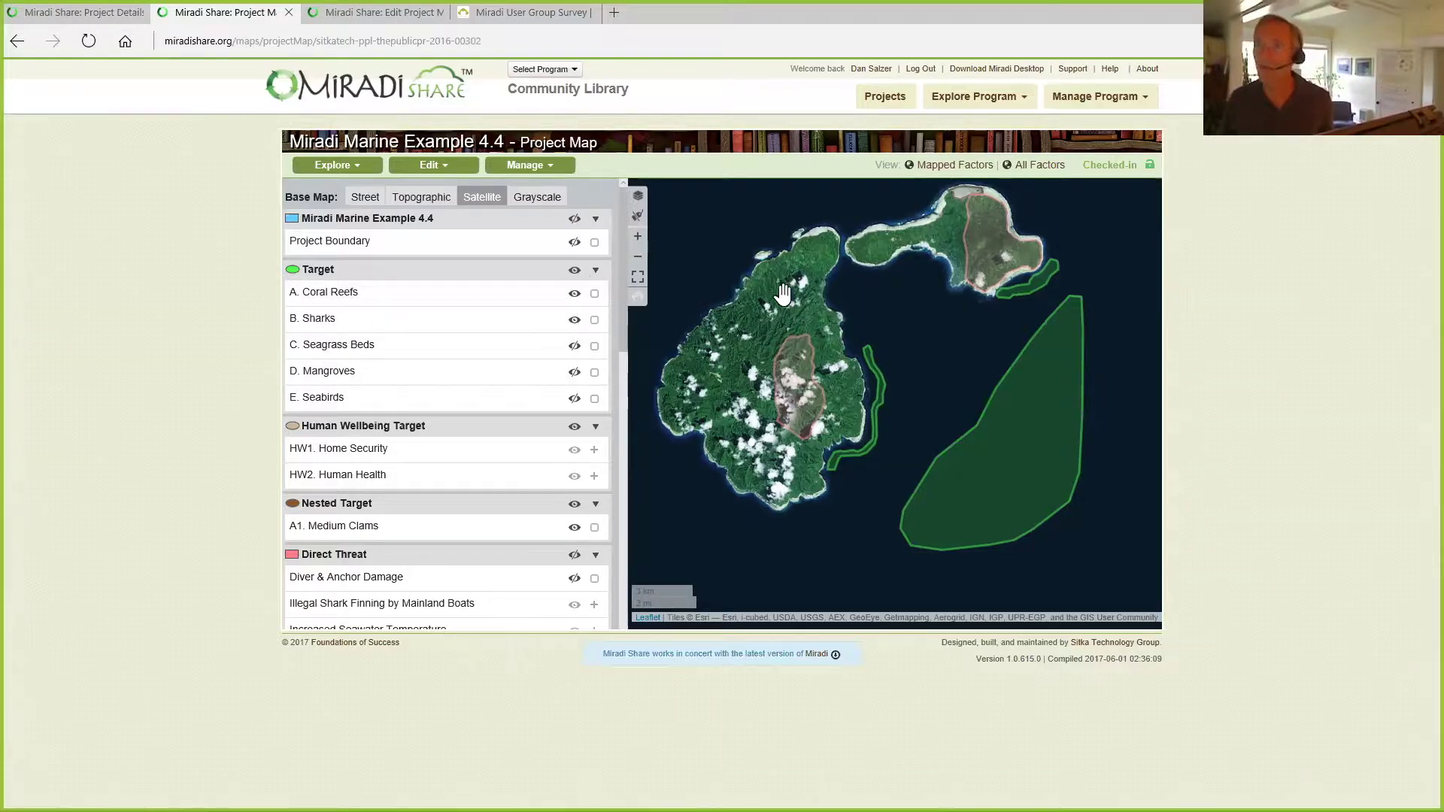
Step: Collapse and restore the map's layer list, and view the project map in full screen with all mapped areas in view
click(638, 197)
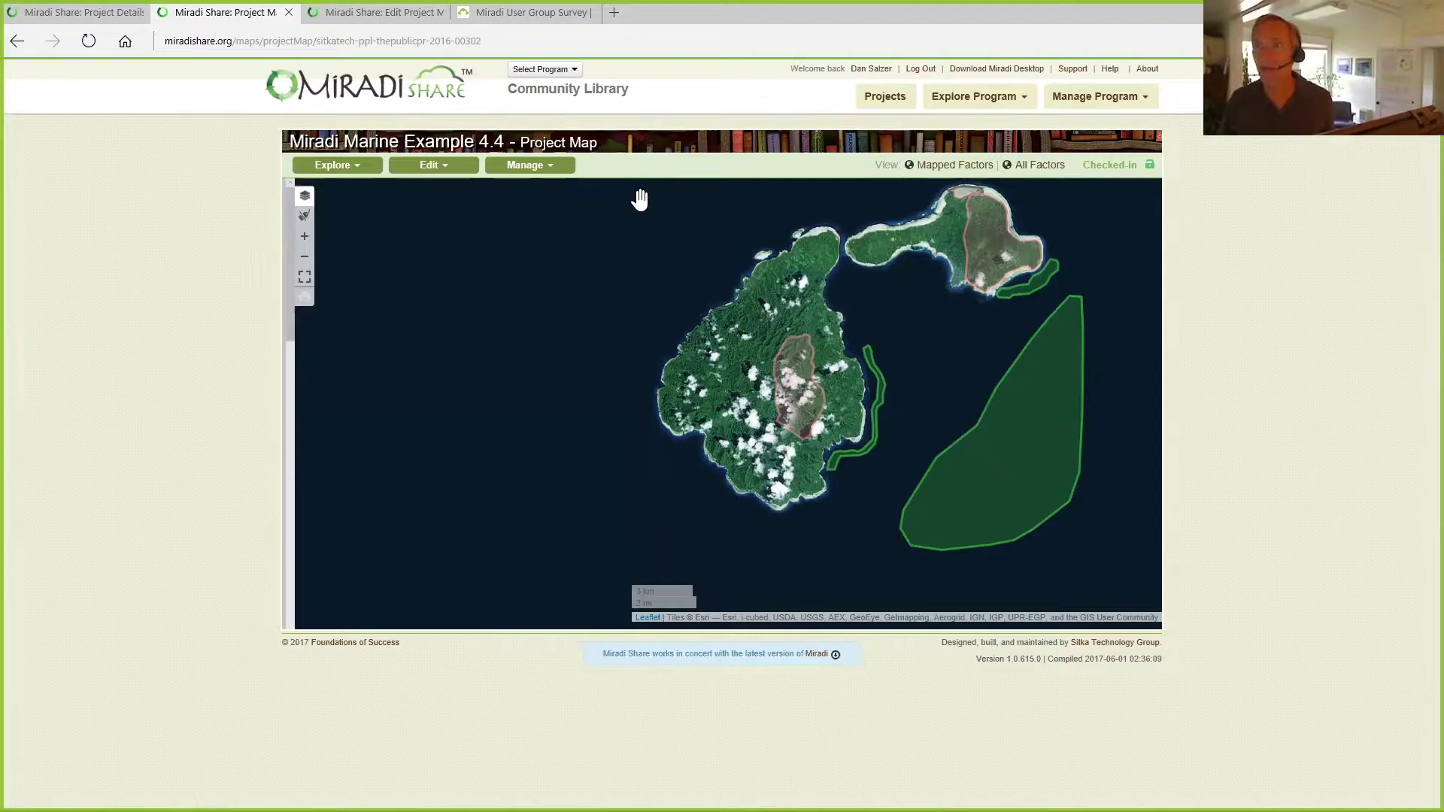
click(306, 197)
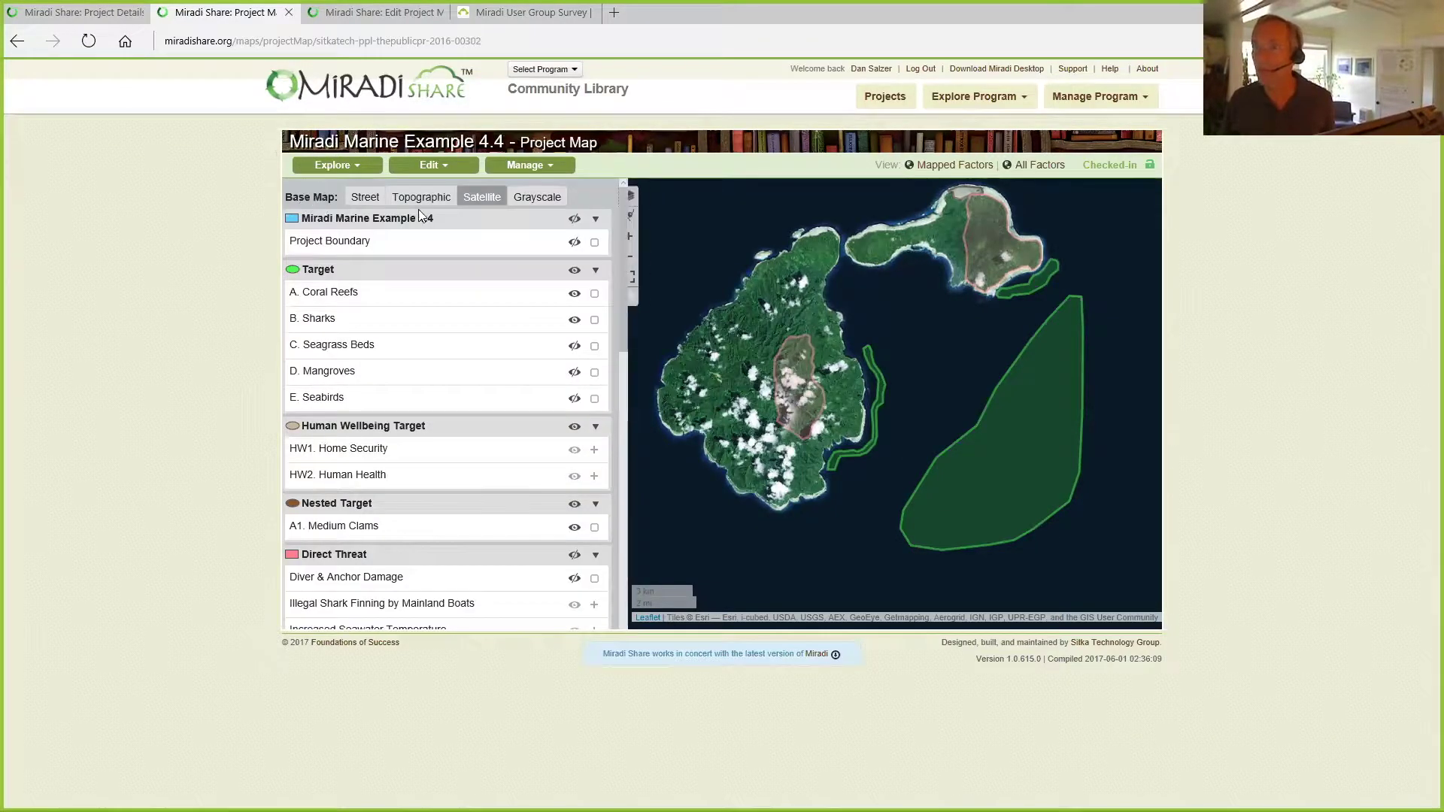
click(638, 279)
scroll(684, 349, up, 1)
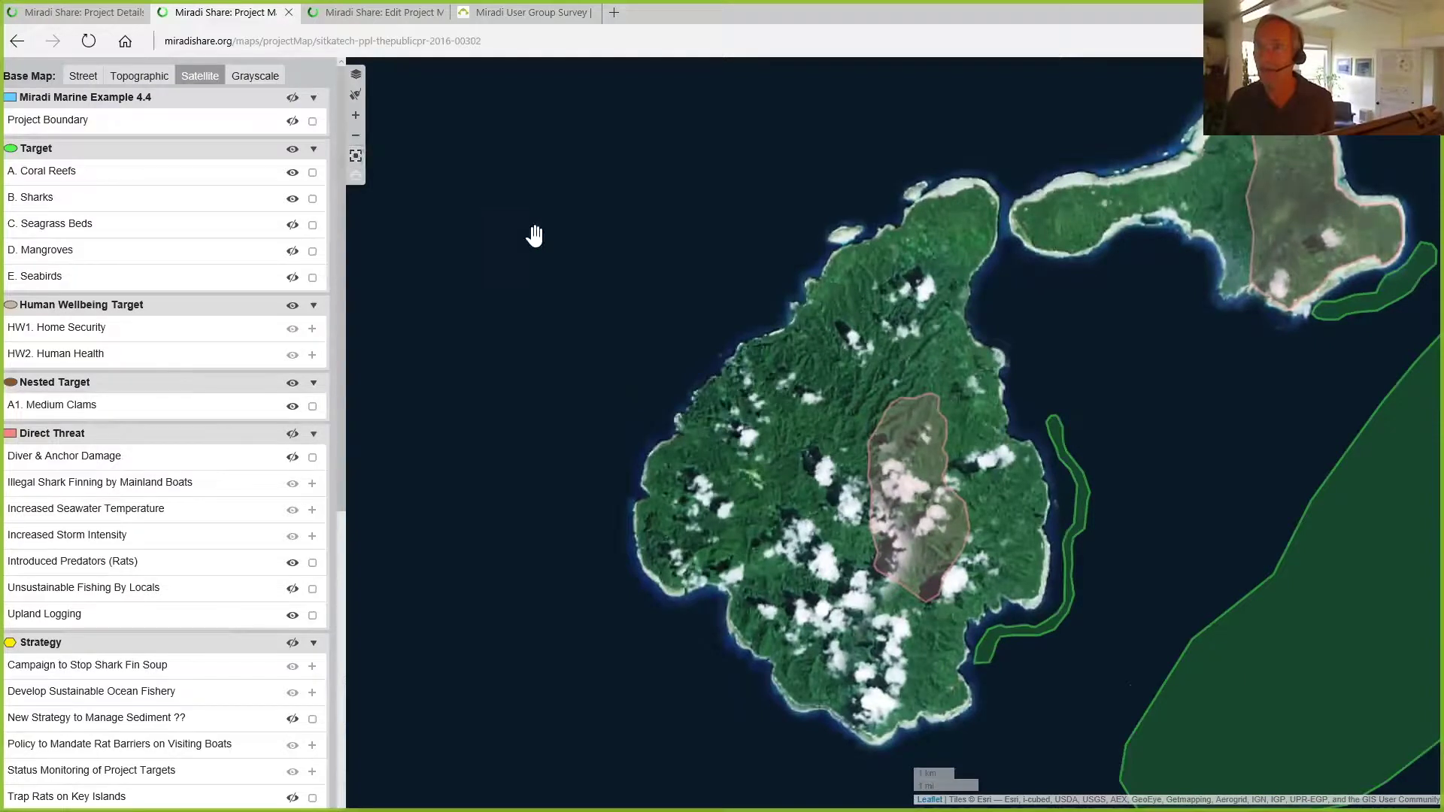
drag(544, 254, 445, 226)
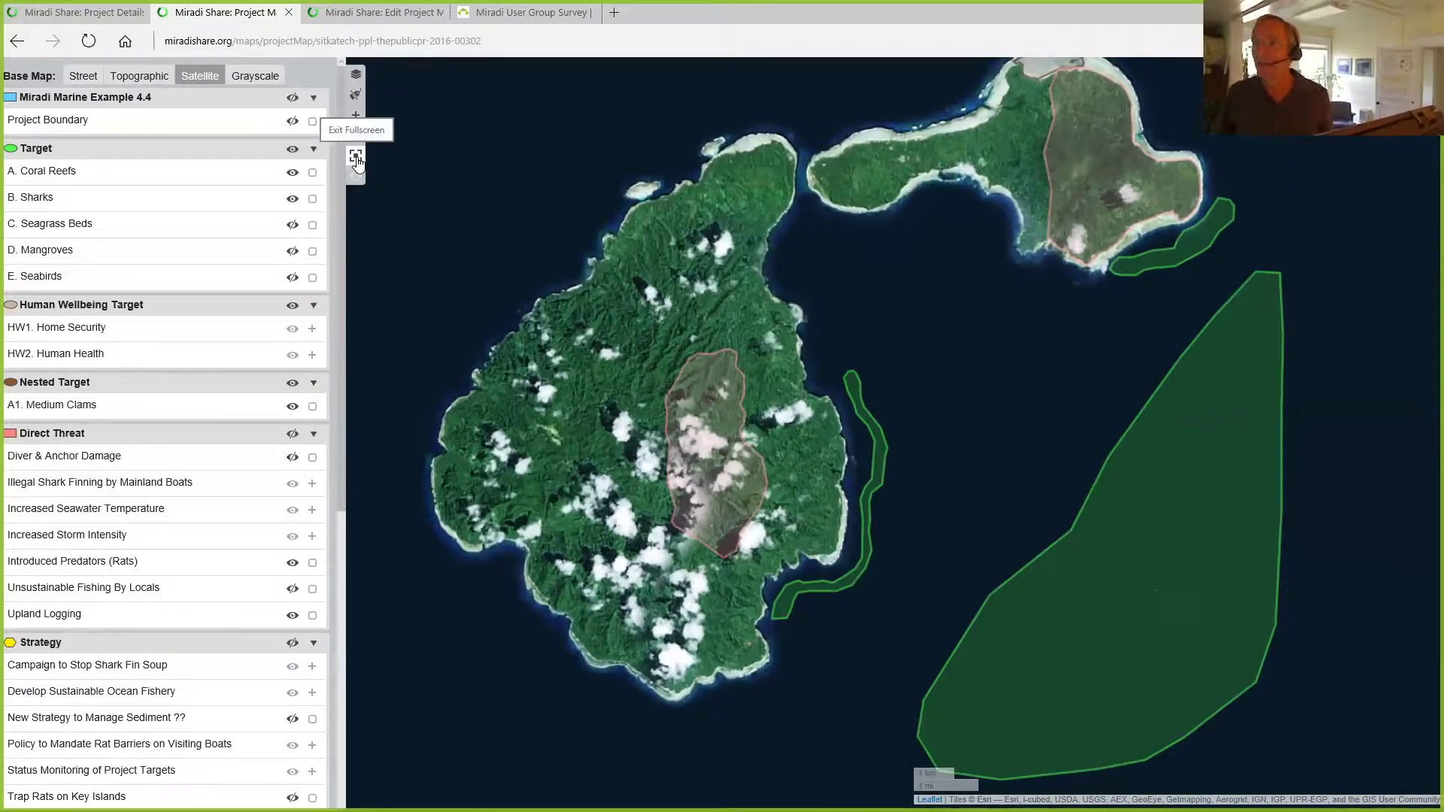
Step: Identify the shaded area on the northeastern island and turn on the map labels
click(1076, 166)
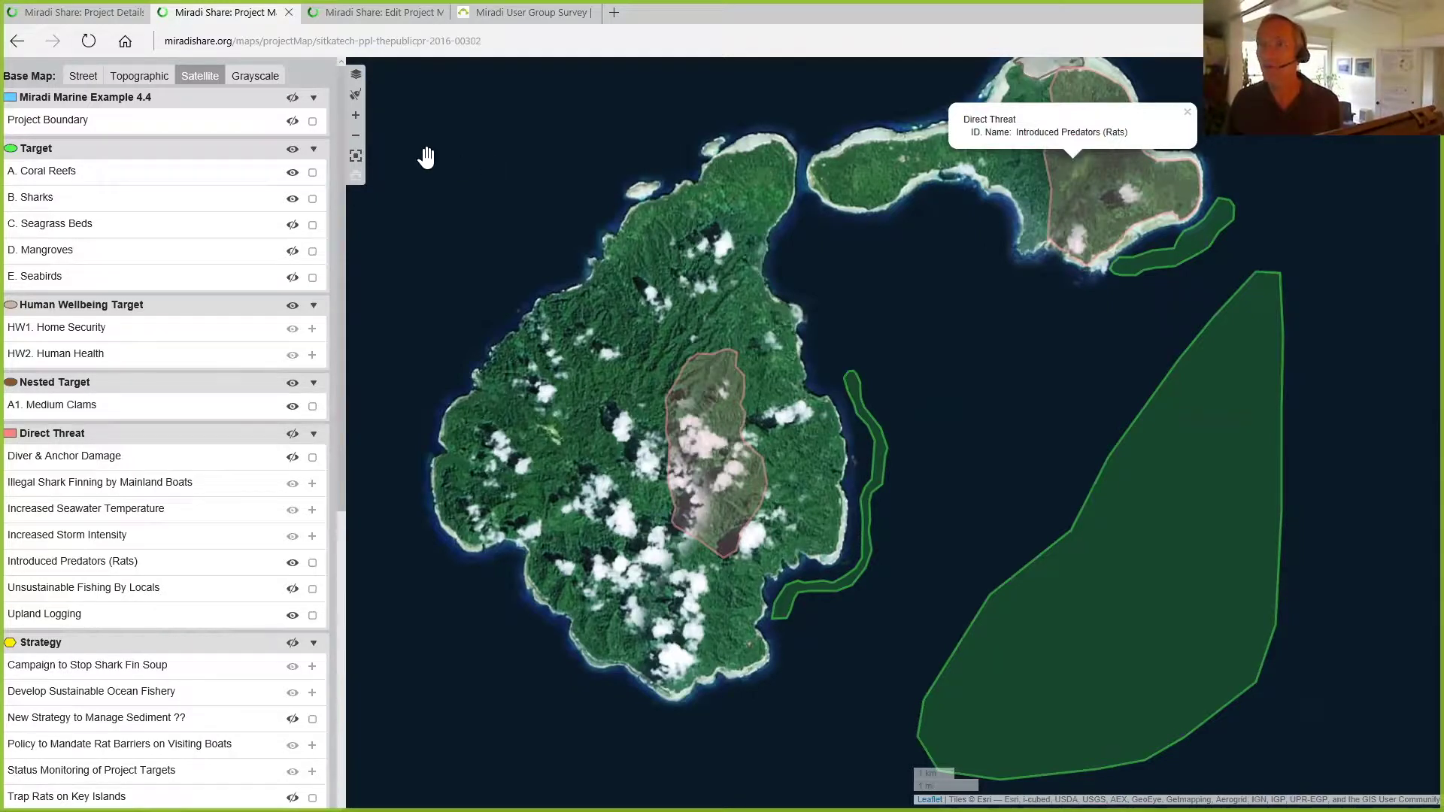
click(1185, 117)
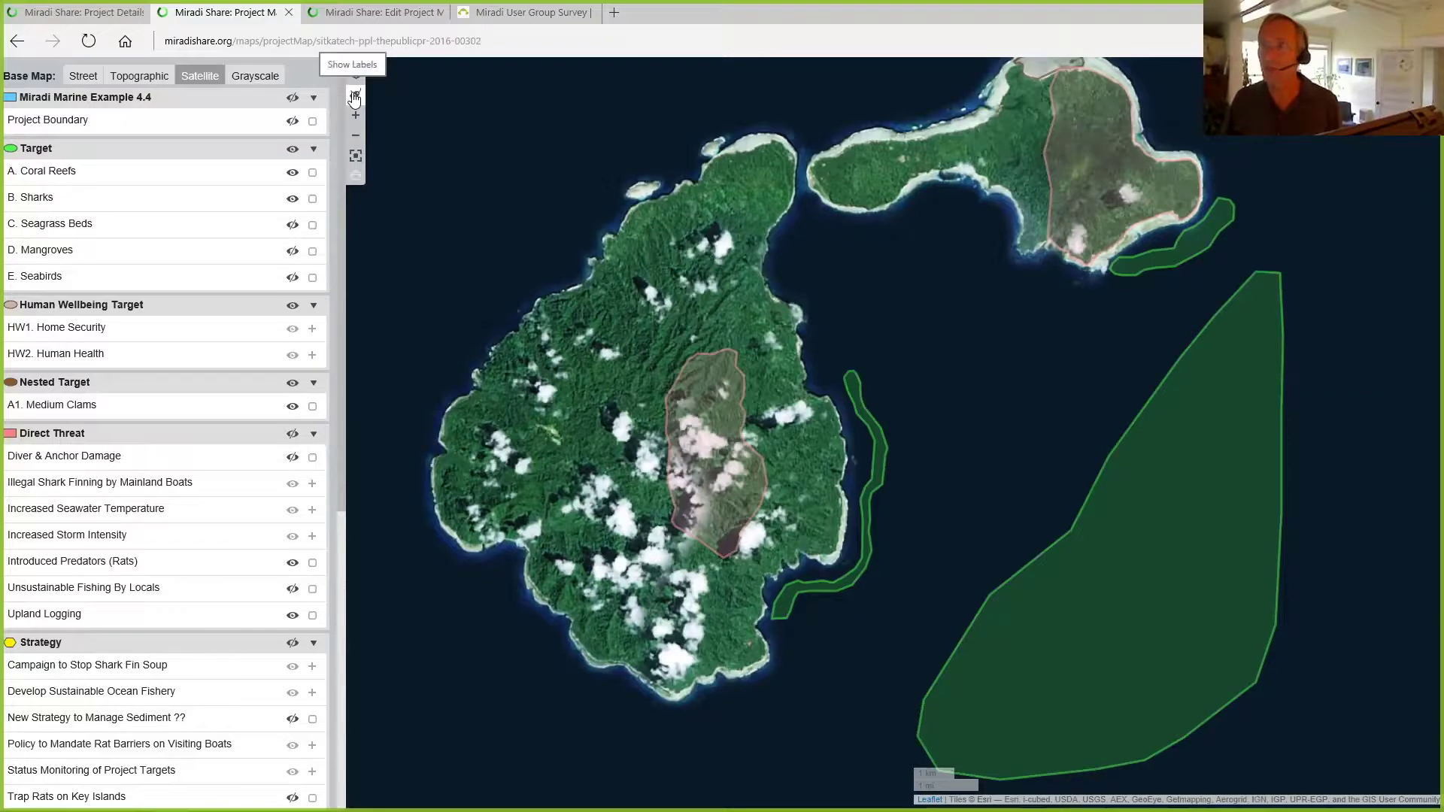
click(355, 97)
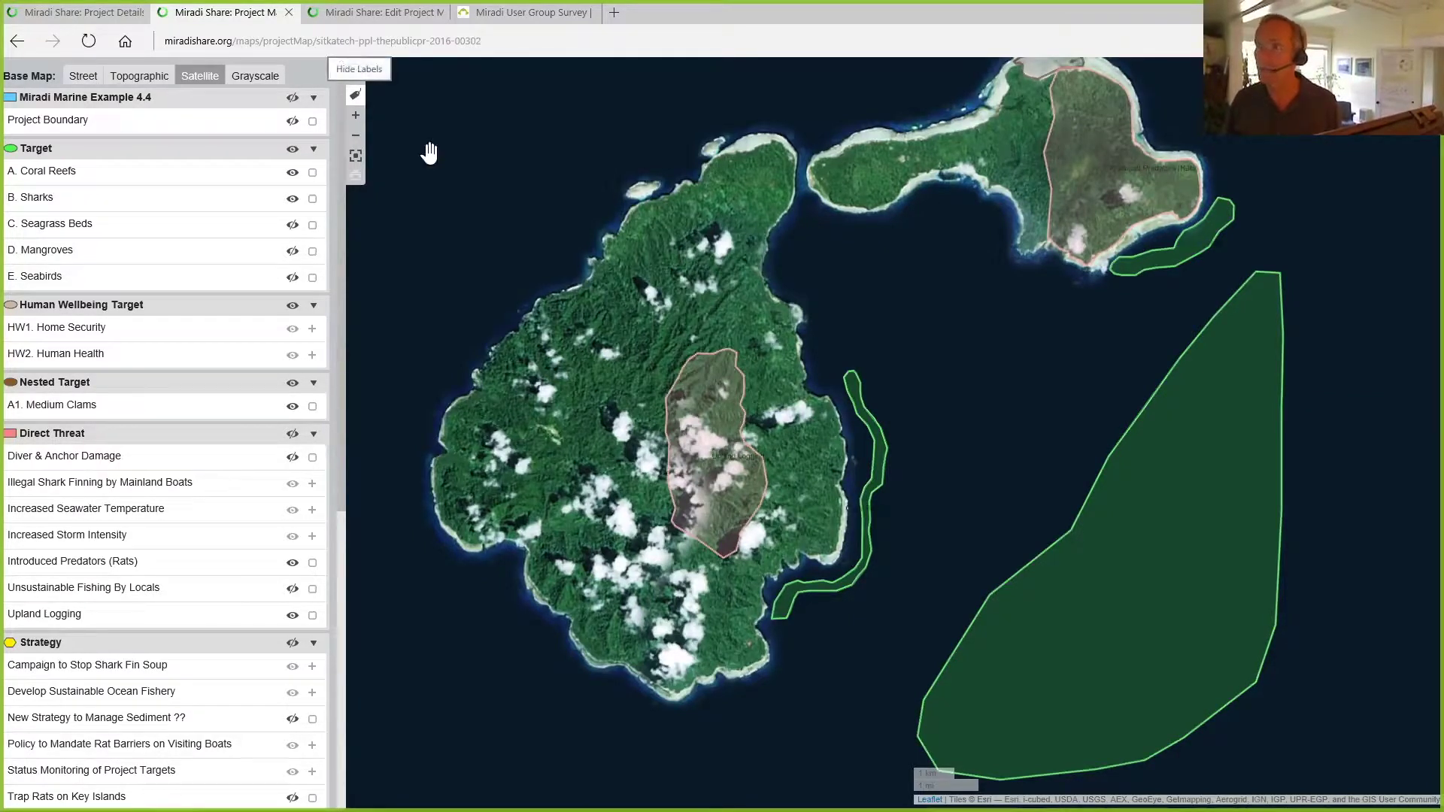
Step: Preview the Street, Topographic and Grayscale base maps and return to Satellite
click(83, 76)
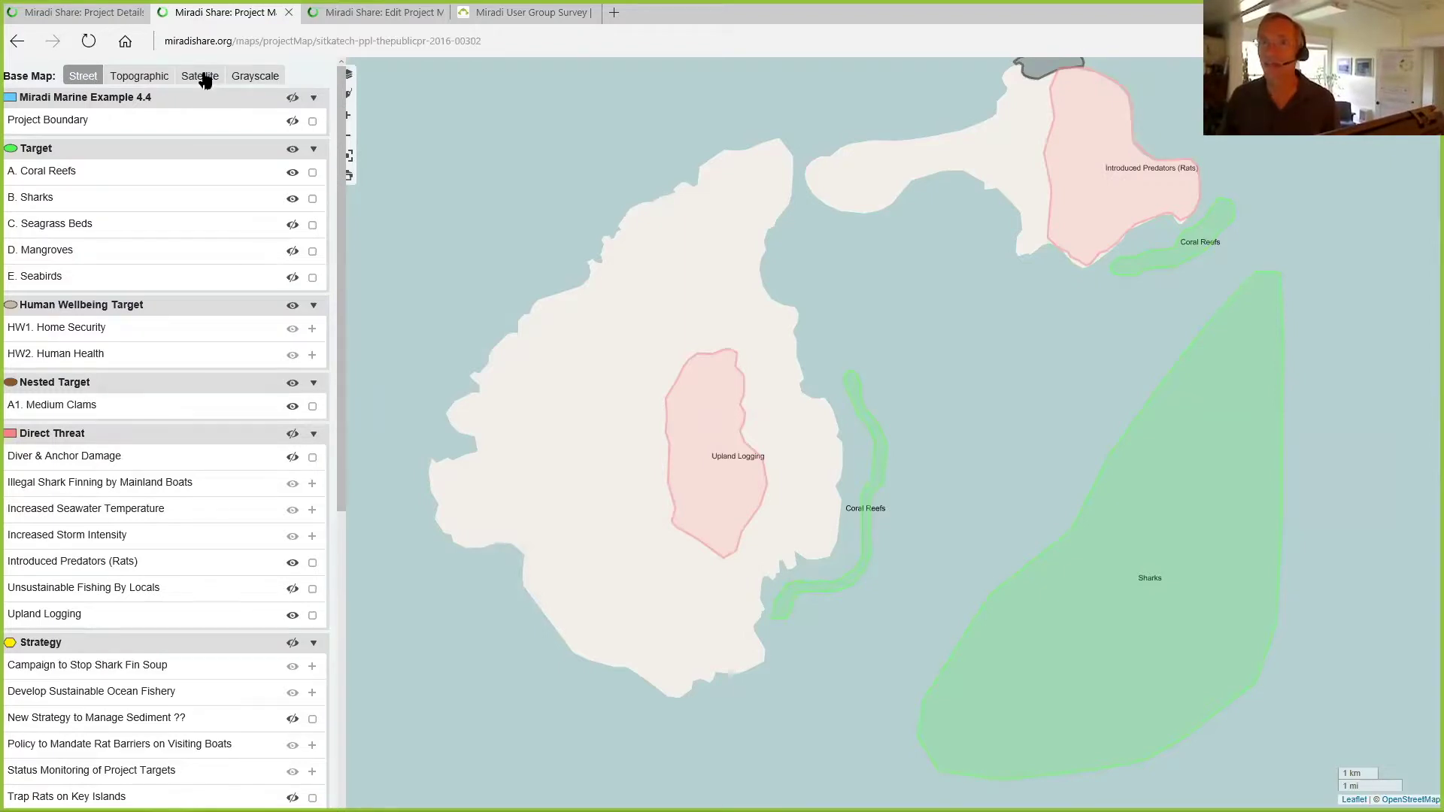
click(143, 76)
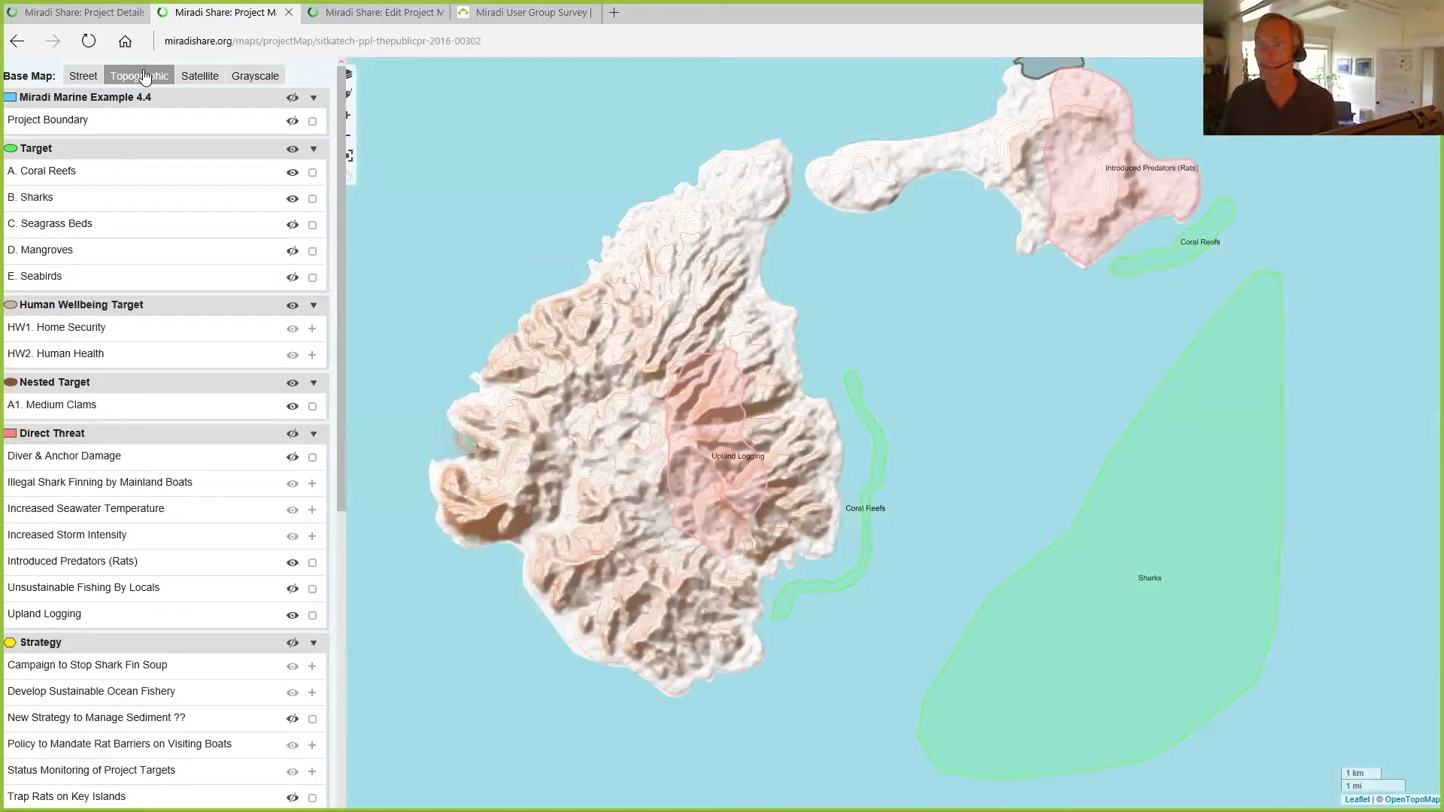
click(254, 78)
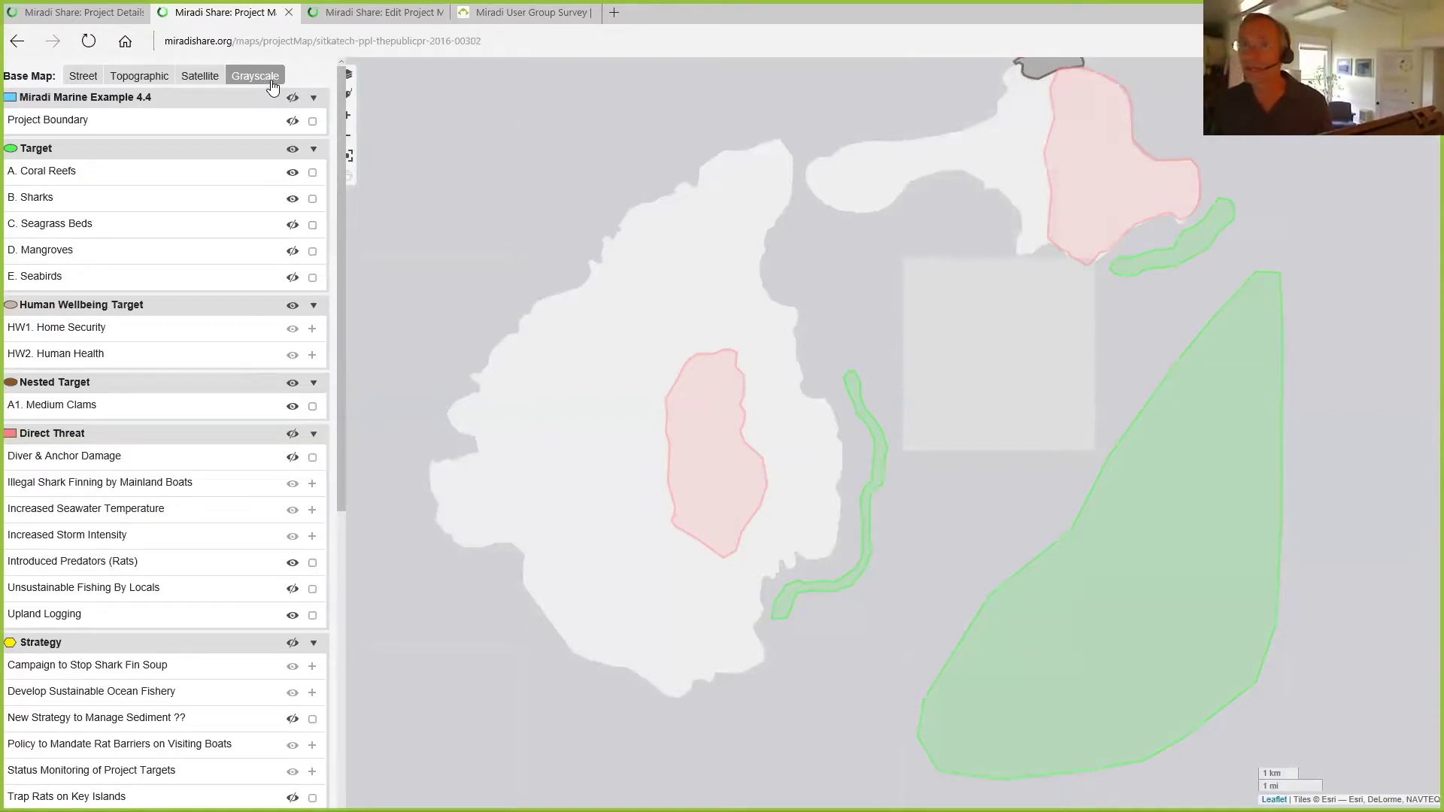
click(158, 79)
click(200, 78)
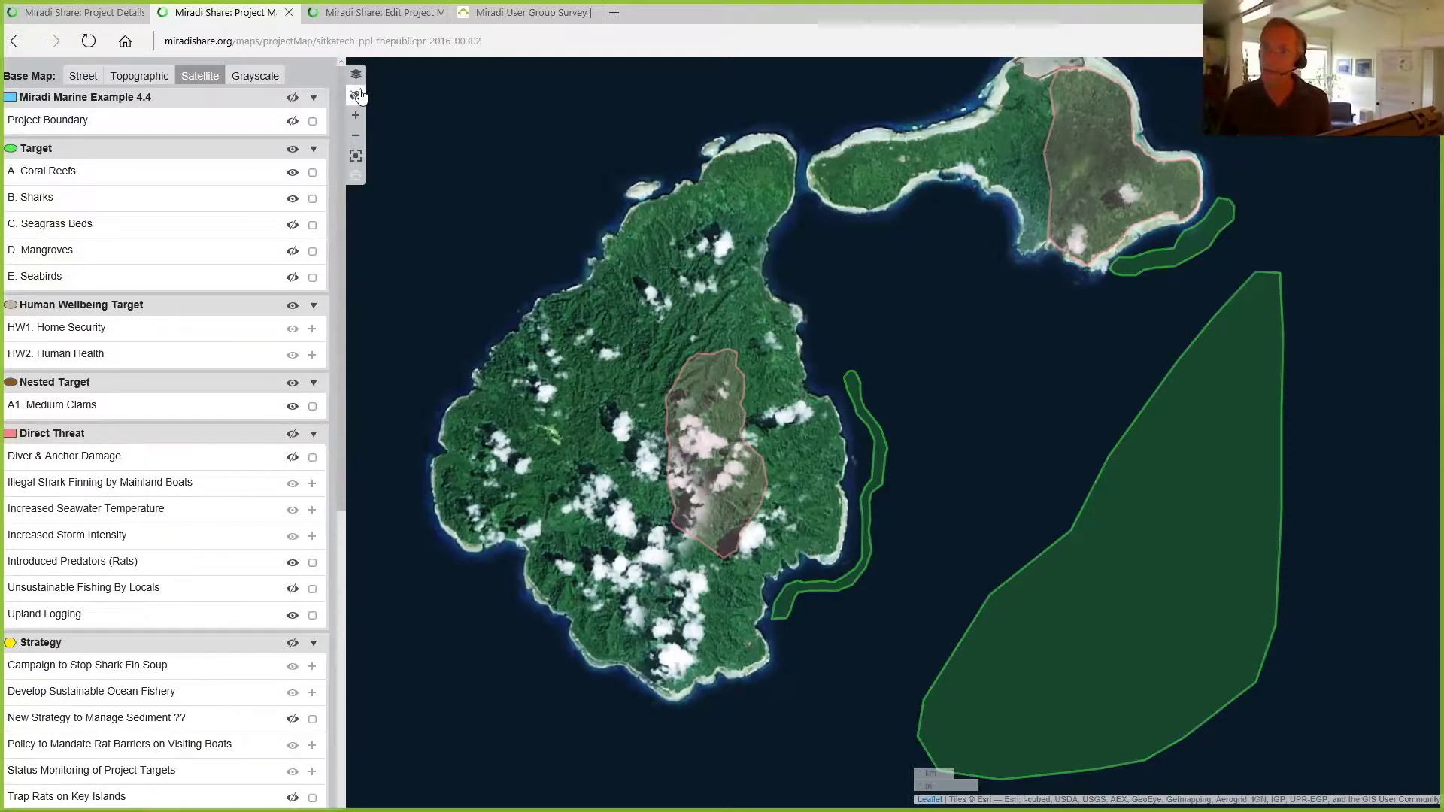
Step: Exit the full-screen map and go to the Edit Project Map page for Miradi Marine Example 4.4
click(356, 156)
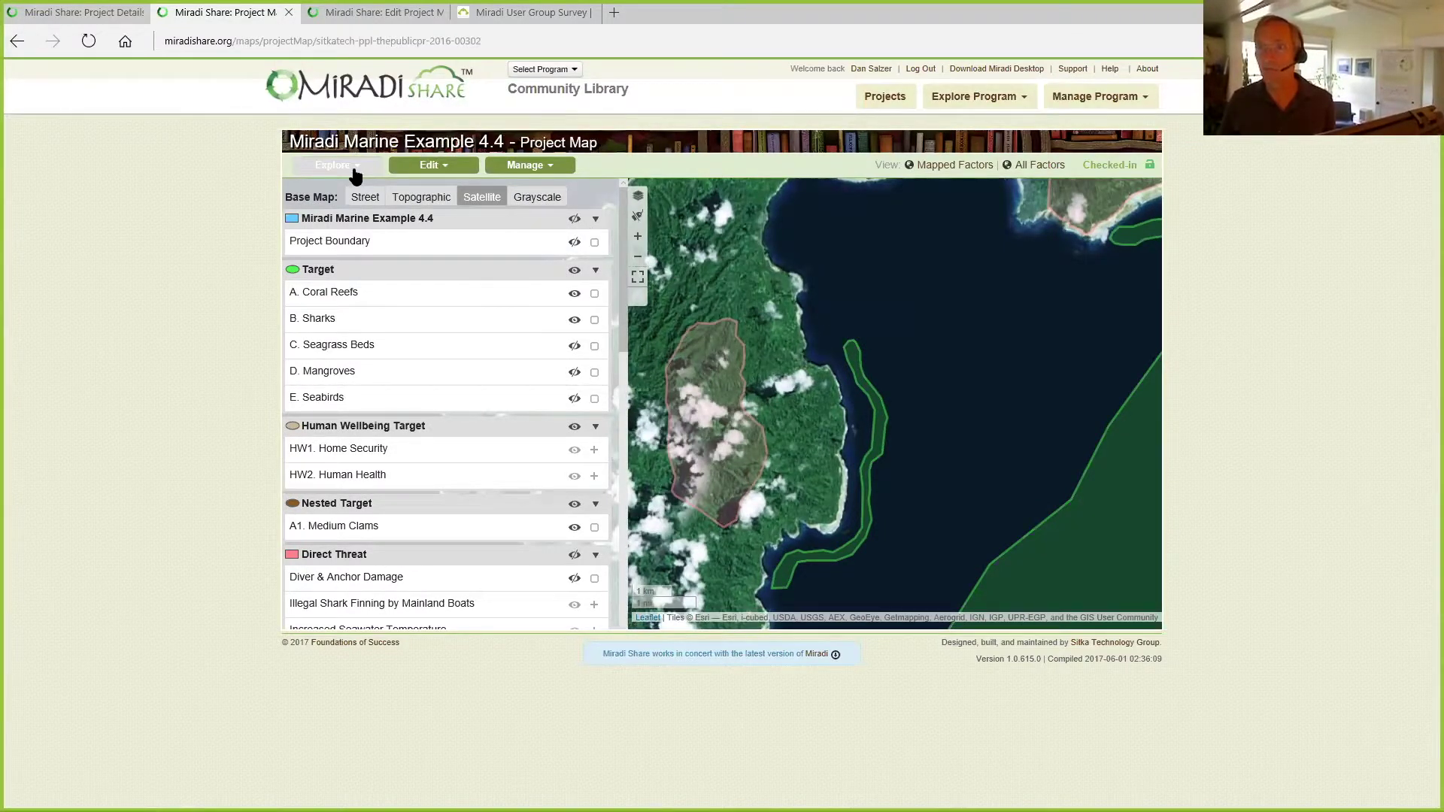
click(355, 172)
click(445, 170)
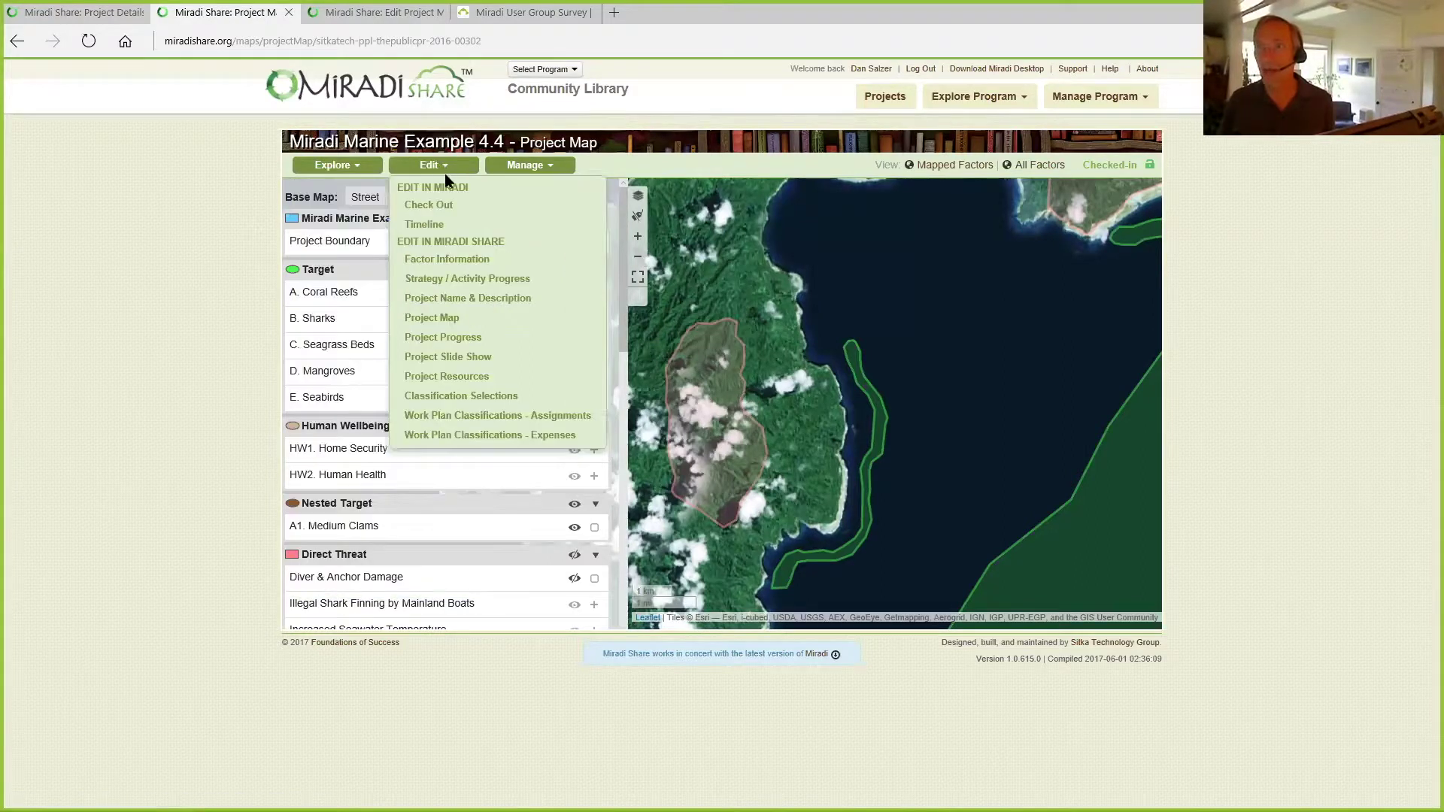
click(384, 14)
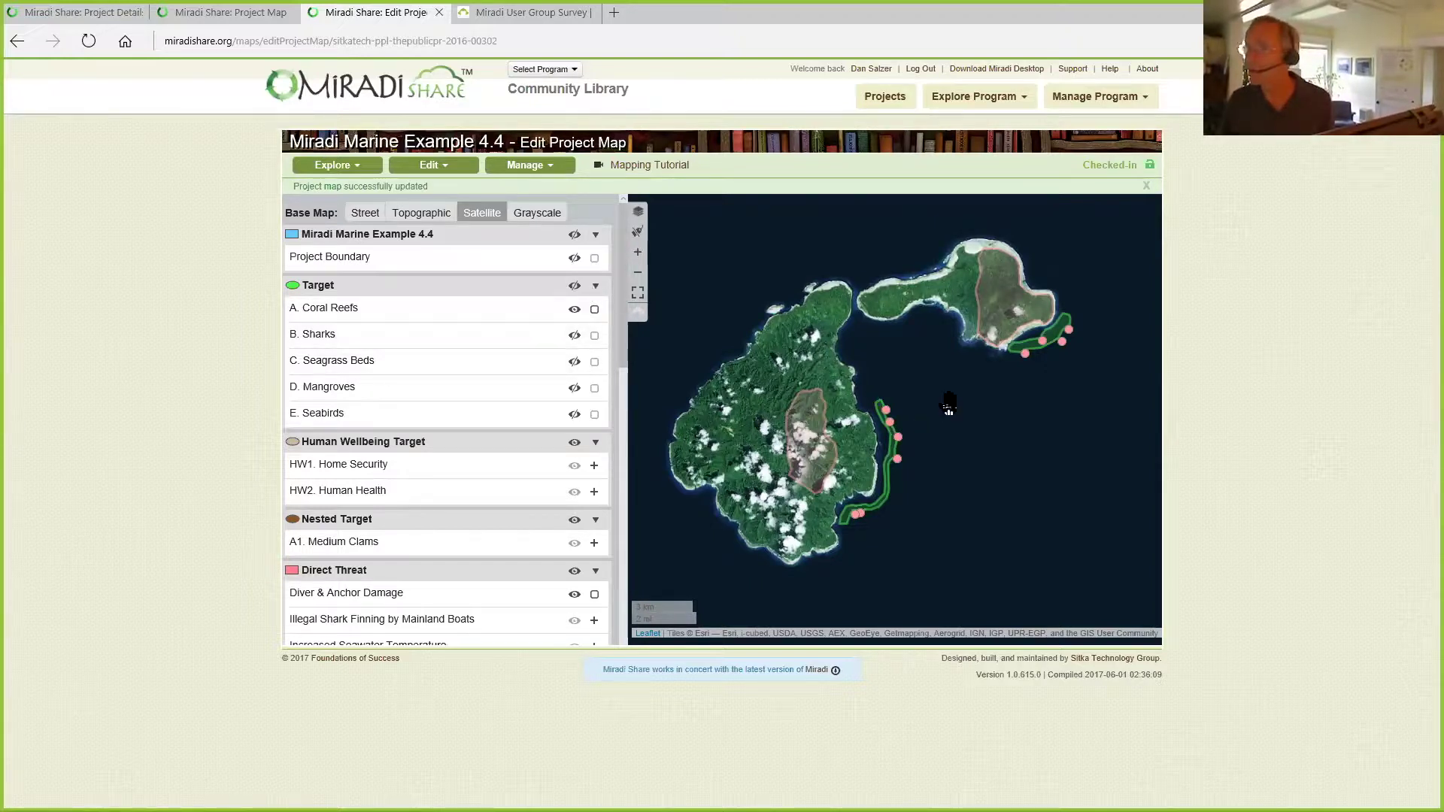
Step: Show the editable map in full screen, framed closely on the reef along the northeastern island's north shore
scroll(949, 402, up, 1)
drag(885, 440, 803, 455)
scroll(803, 454, up, 1)
drag(826, 403, 800, 506)
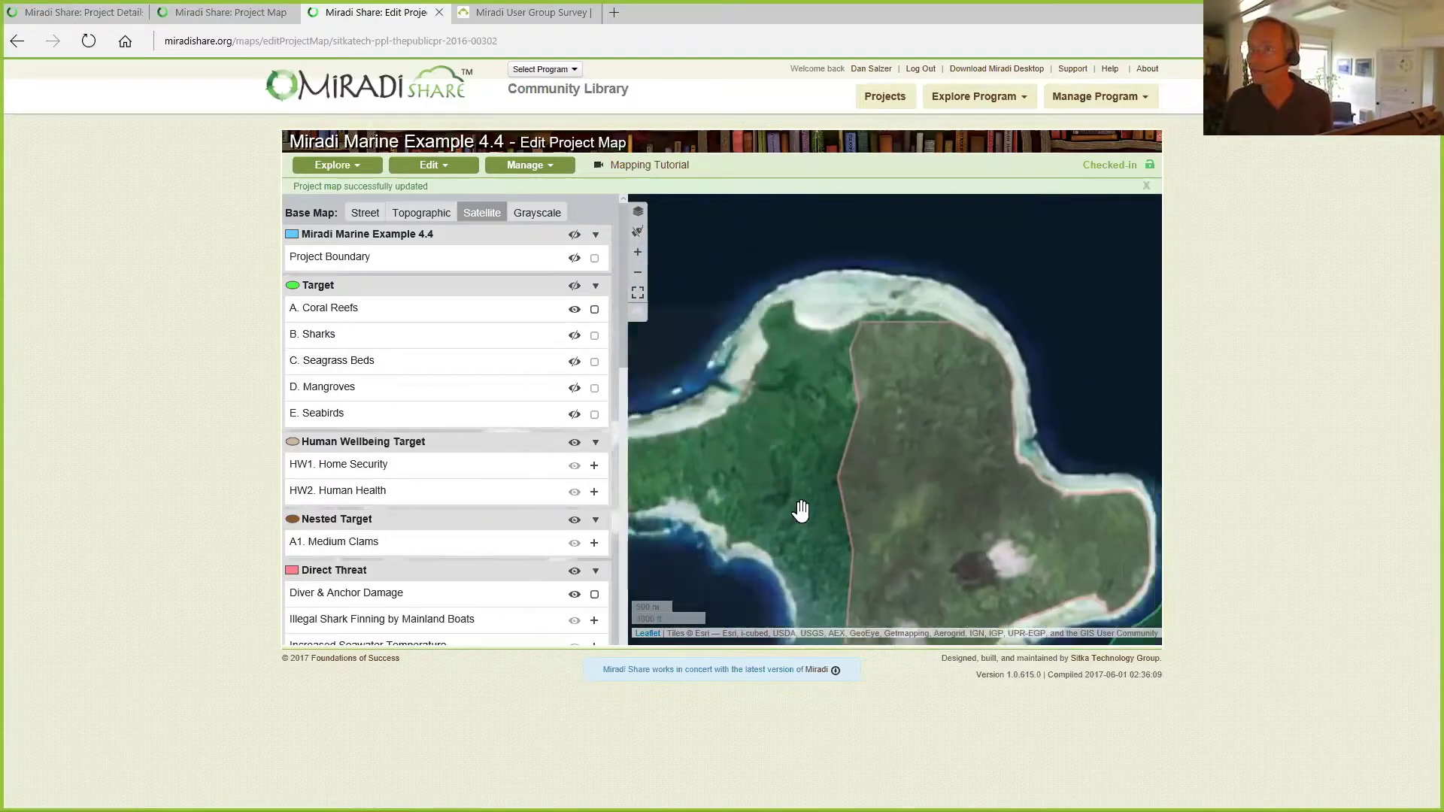
scroll(819, 456, up, 1)
drag(828, 399, 777, 541)
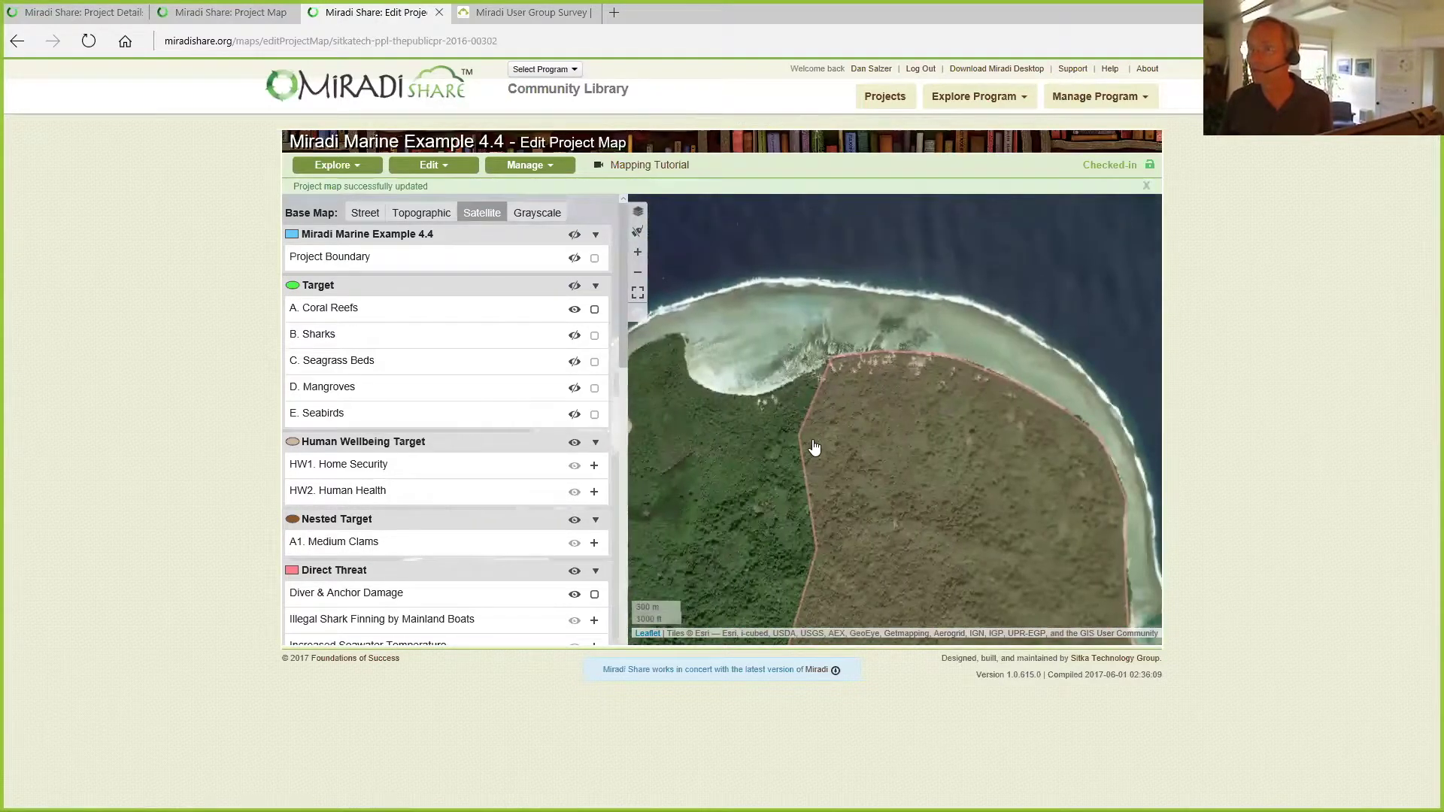
drag(821, 448, 861, 449)
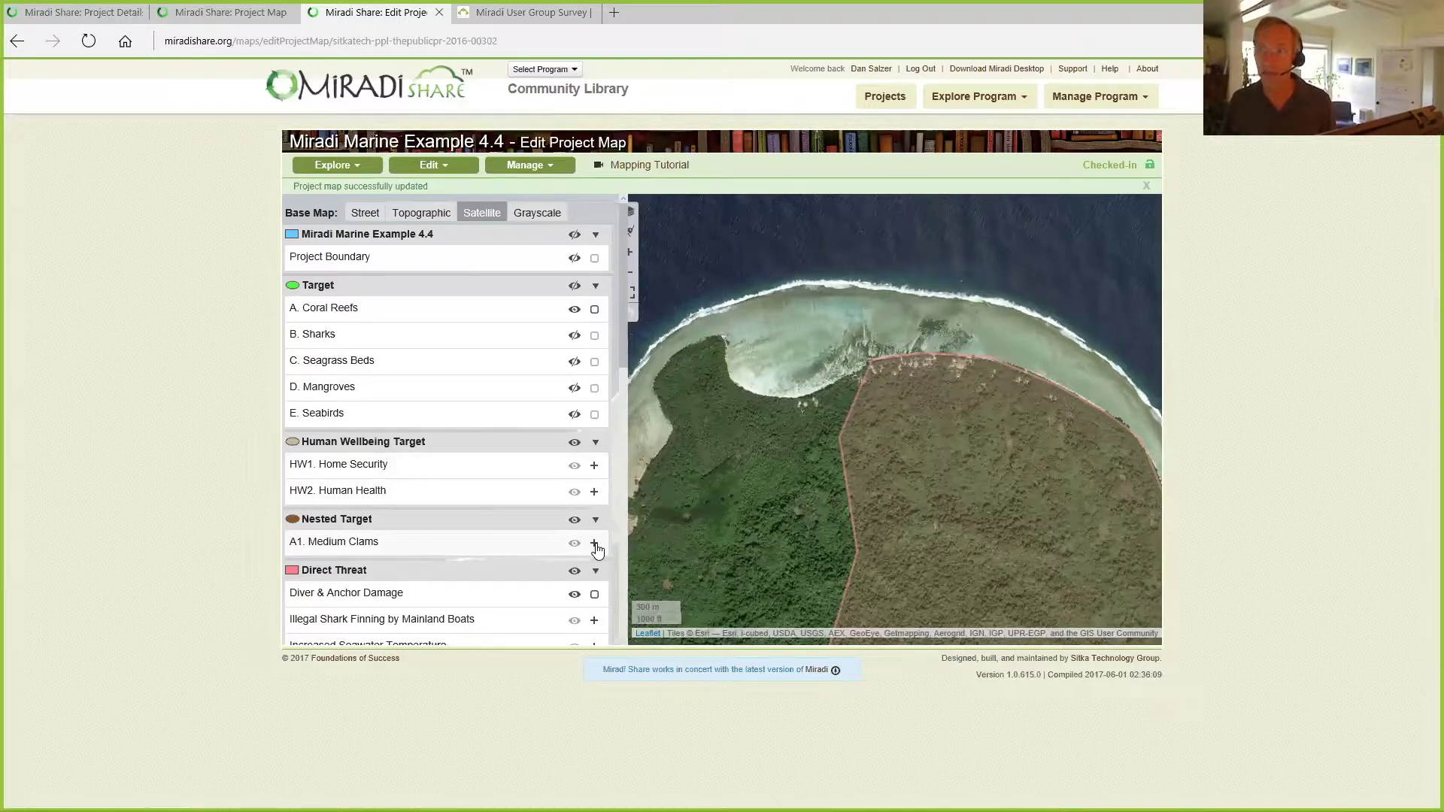
click(639, 294)
scroll(828, 459, up, 1)
drag(966, 460, 700, 474)
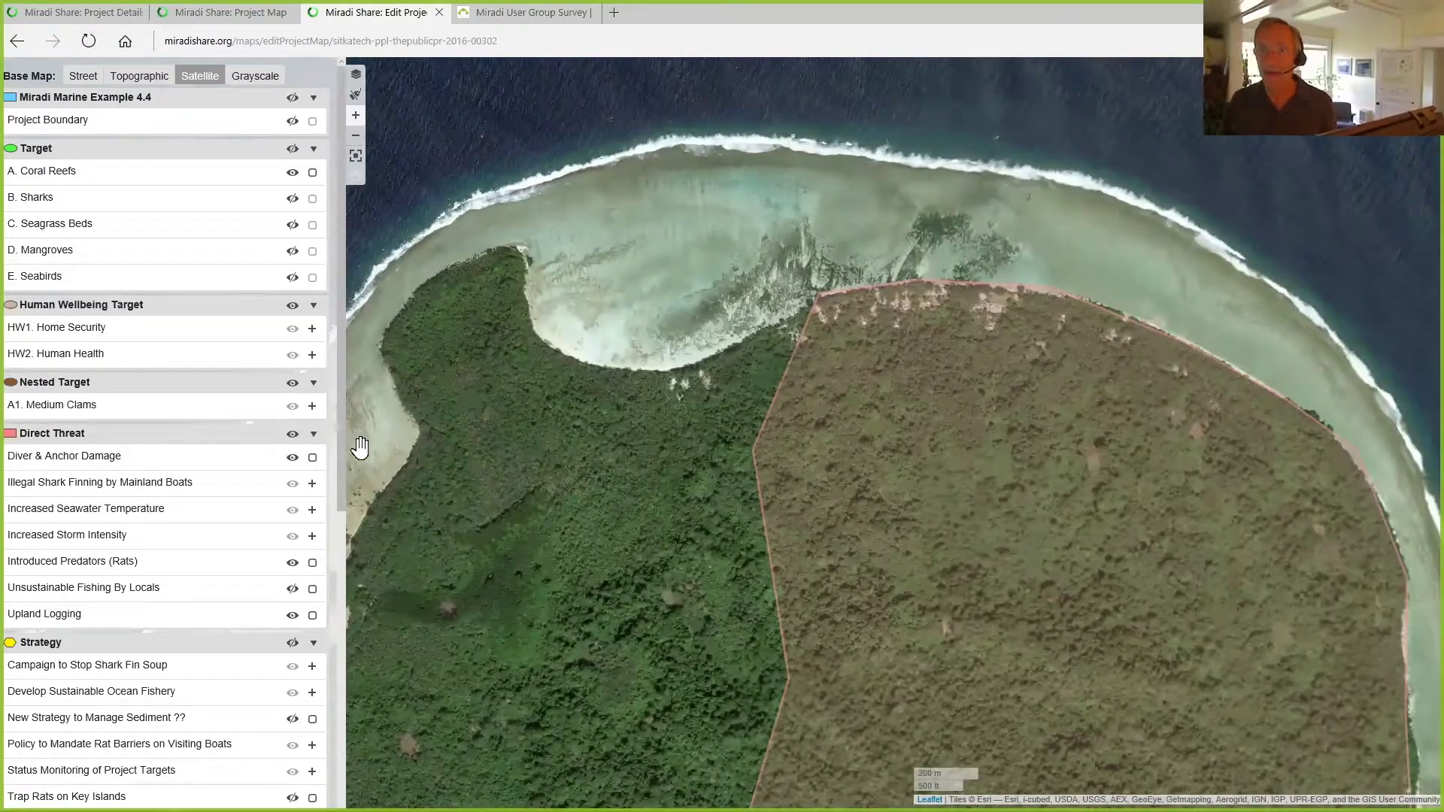
Step: Draw a wide rectangle for nested target A1. Medium Clams over the northern reef flat, remove it and save the removal
click(313, 406)
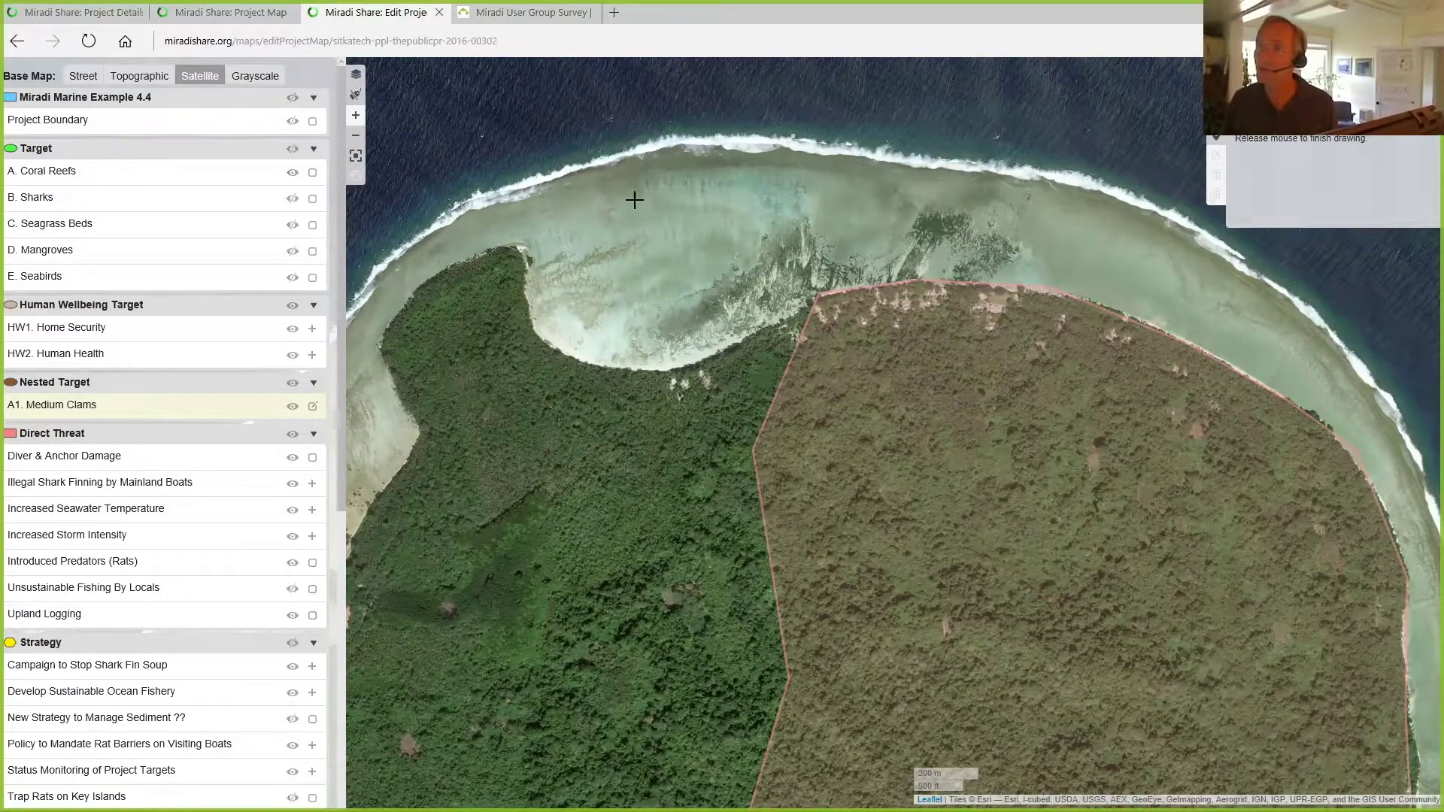
mouse_move(580, 175)
mouse_down()
mouse_move(668, 242)
mouse_move(790, 271)
mouse_move(1144, 291)
mouse_up()
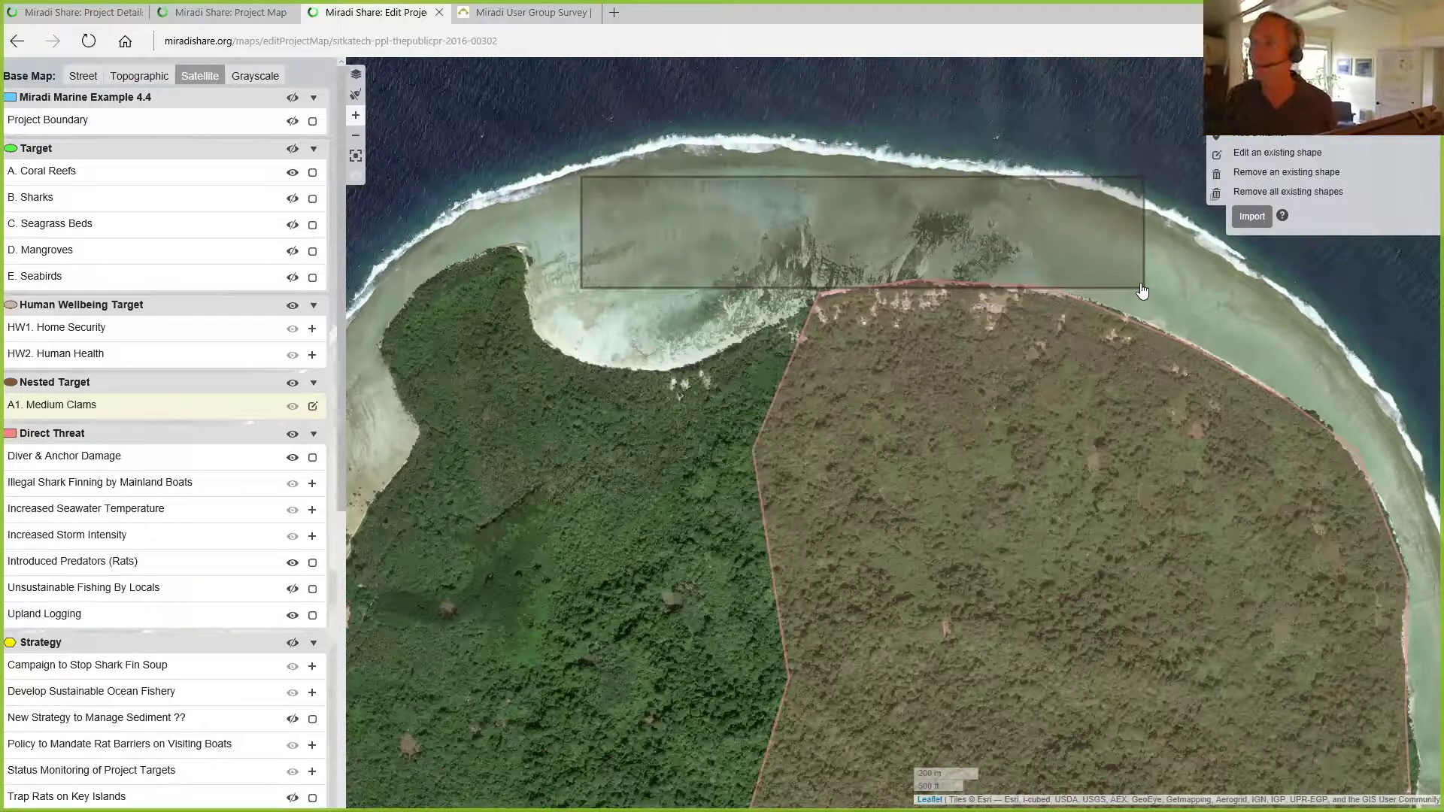
click(1218, 175)
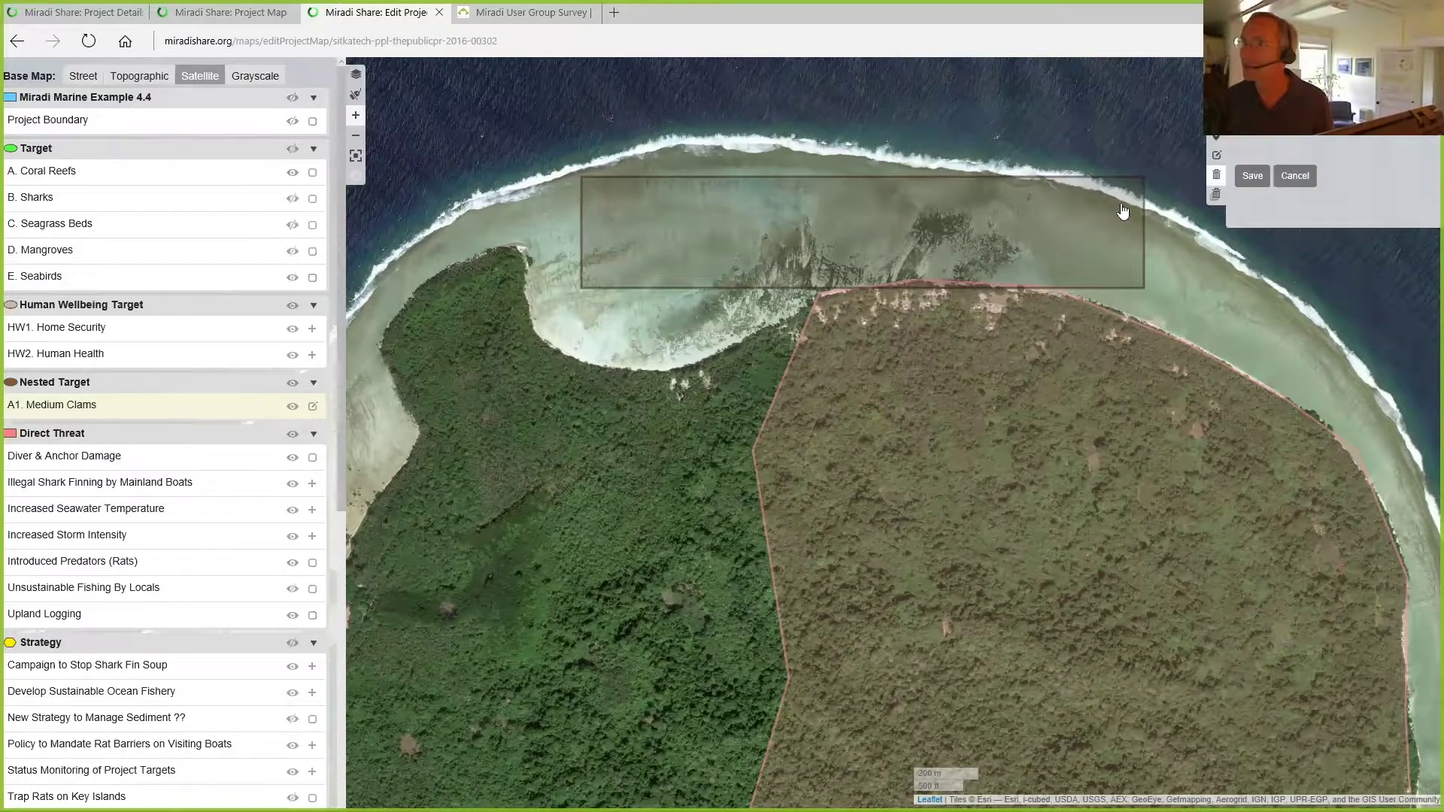
click(1021, 230)
click(1252, 175)
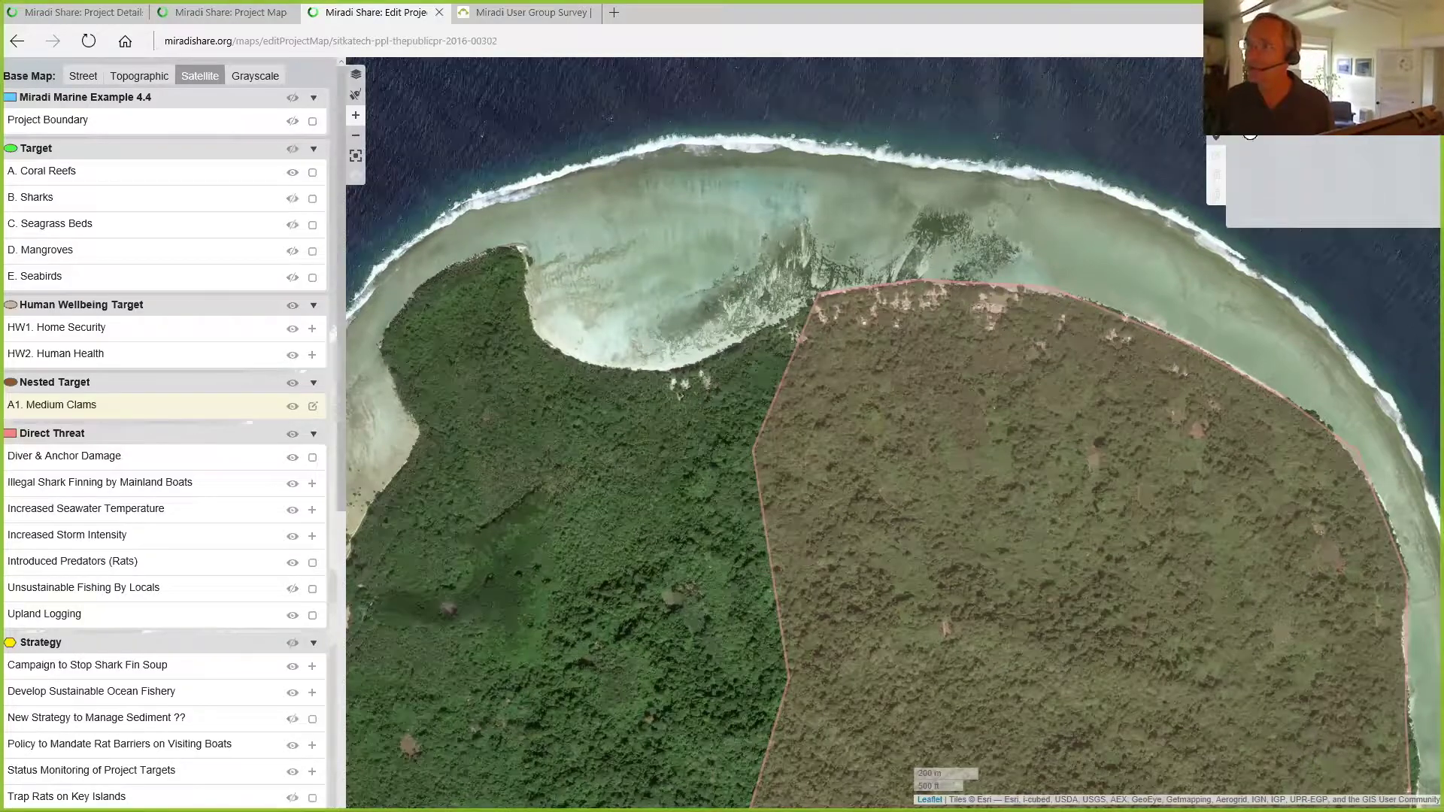
Step: Draw a polygon for nested target A1. Medium Clams around the reef flat along the northeastern island's north shore
click(1006, 202)
click(1026, 222)
click(1019, 258)
click(990, 284)
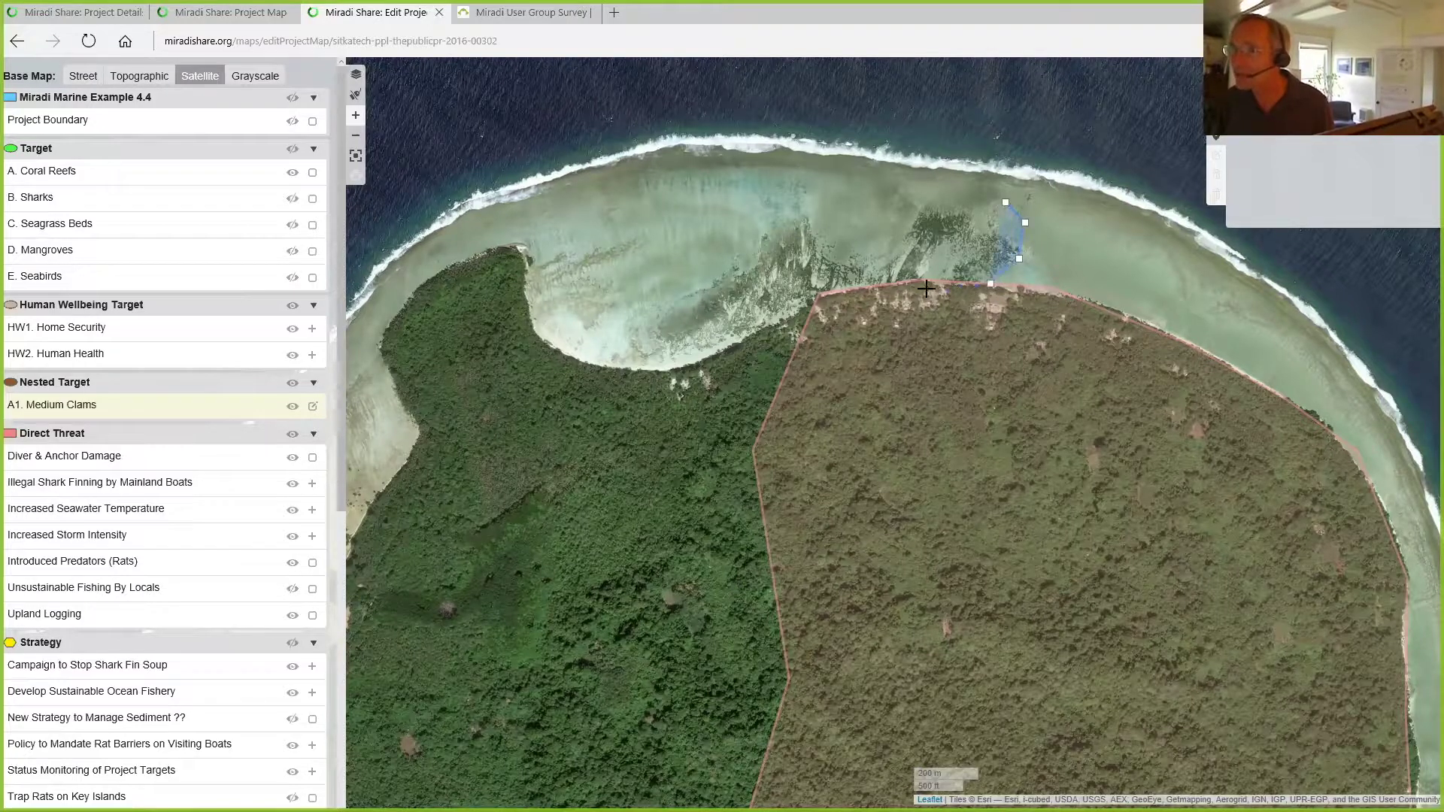
click(751, 341)
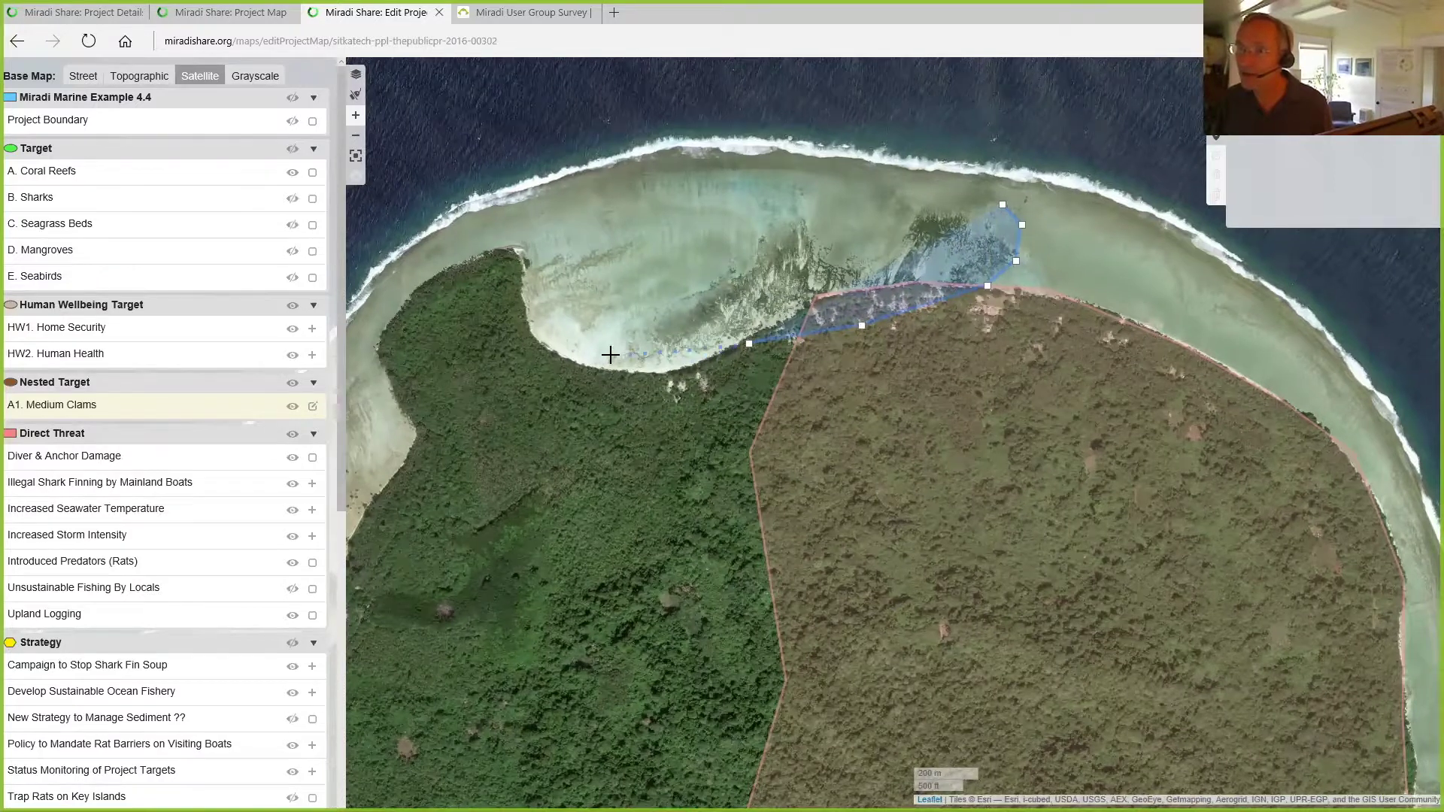
click(639, 364)
click(577, 356)
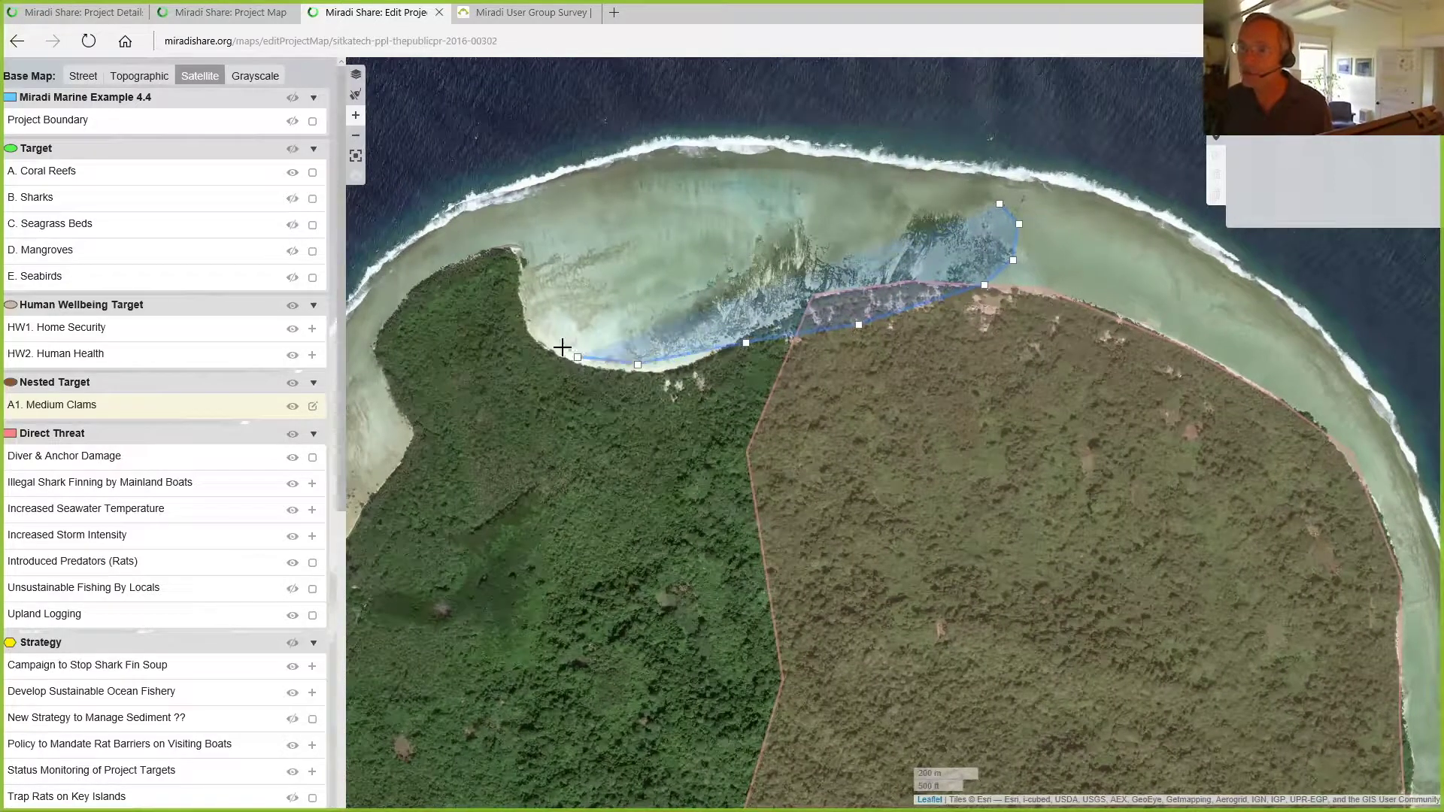
click(547, 339)
click(529, 295)
click(531, 254)
click(568, 203)
click(666, 172)
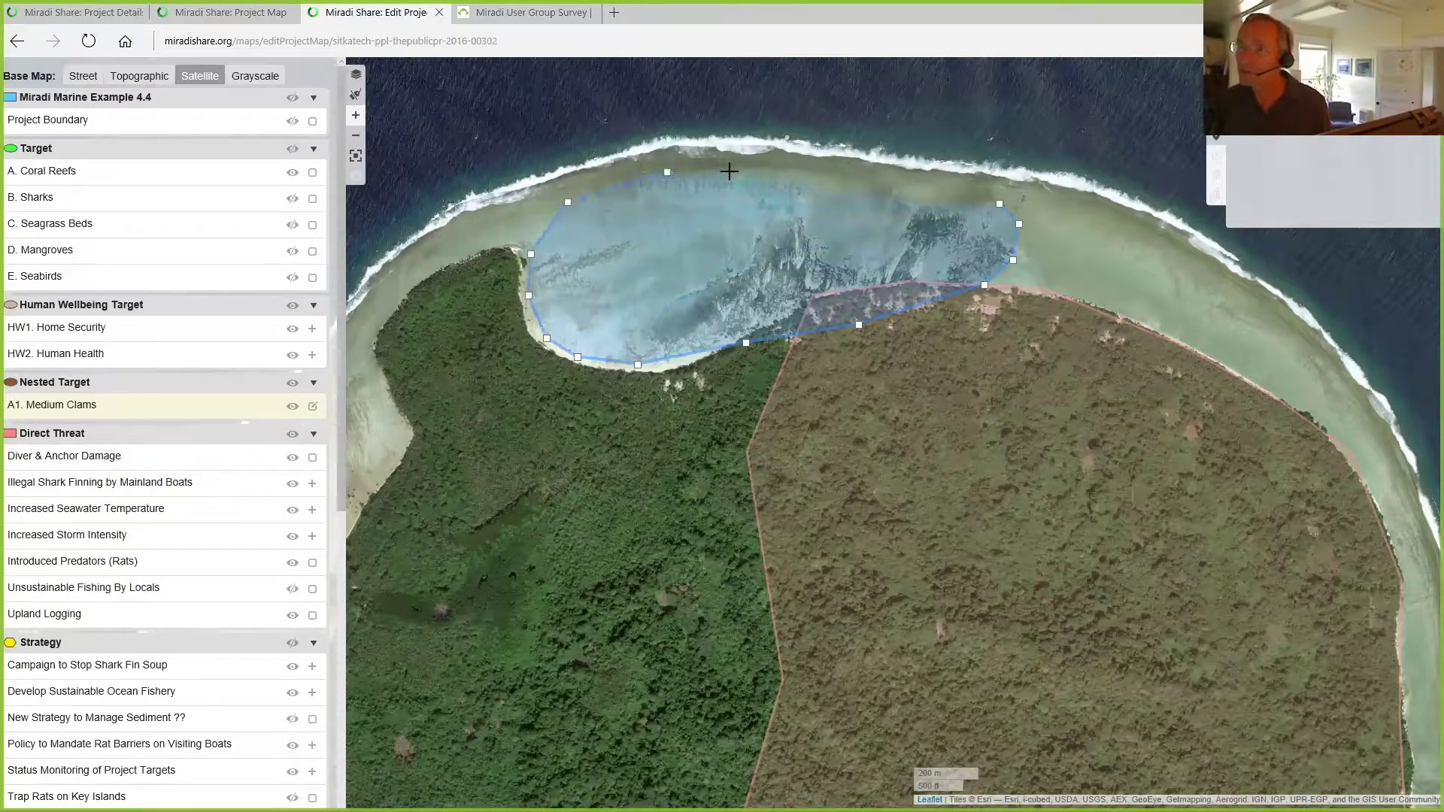
click(779, 175)
click(979, 189)
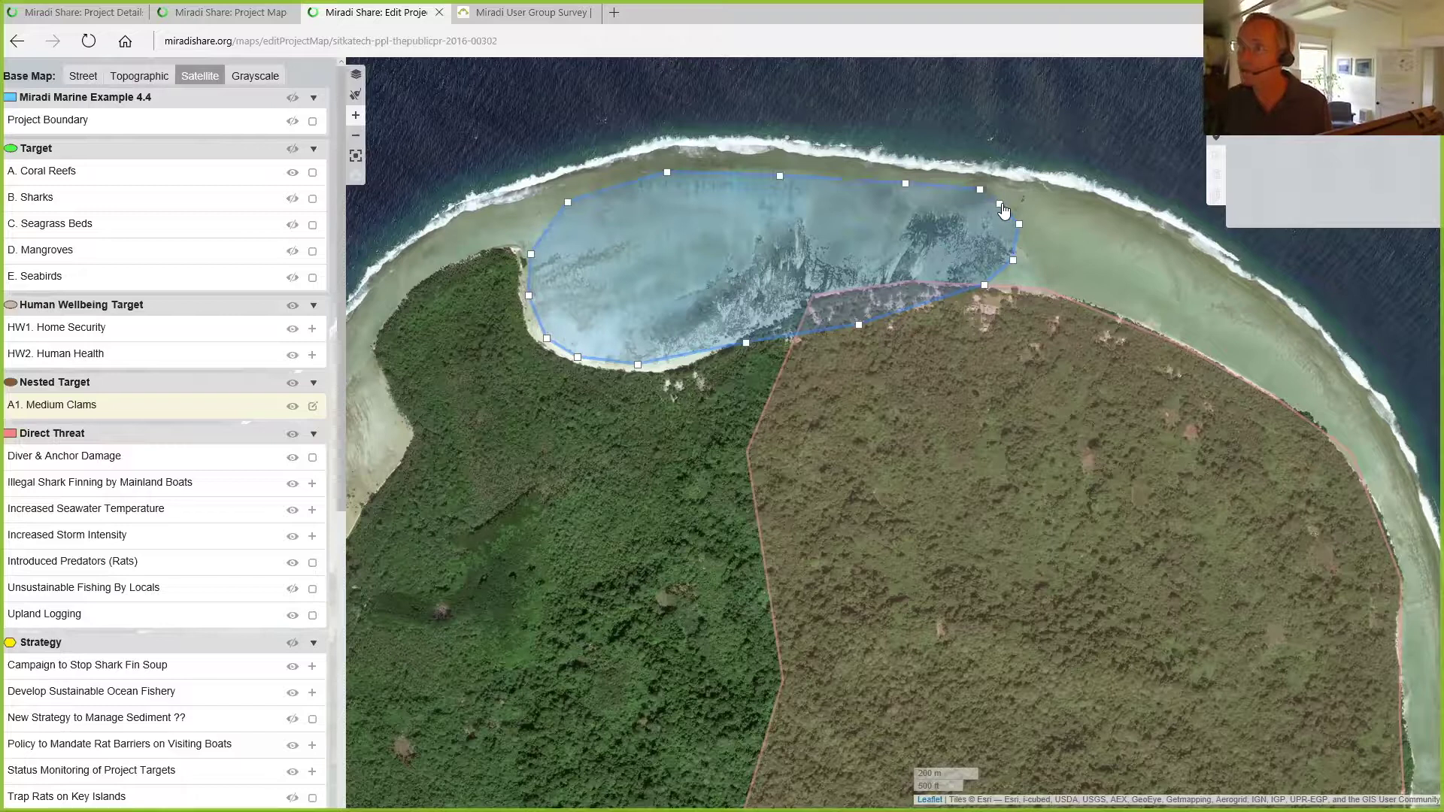
click(1002, 204)
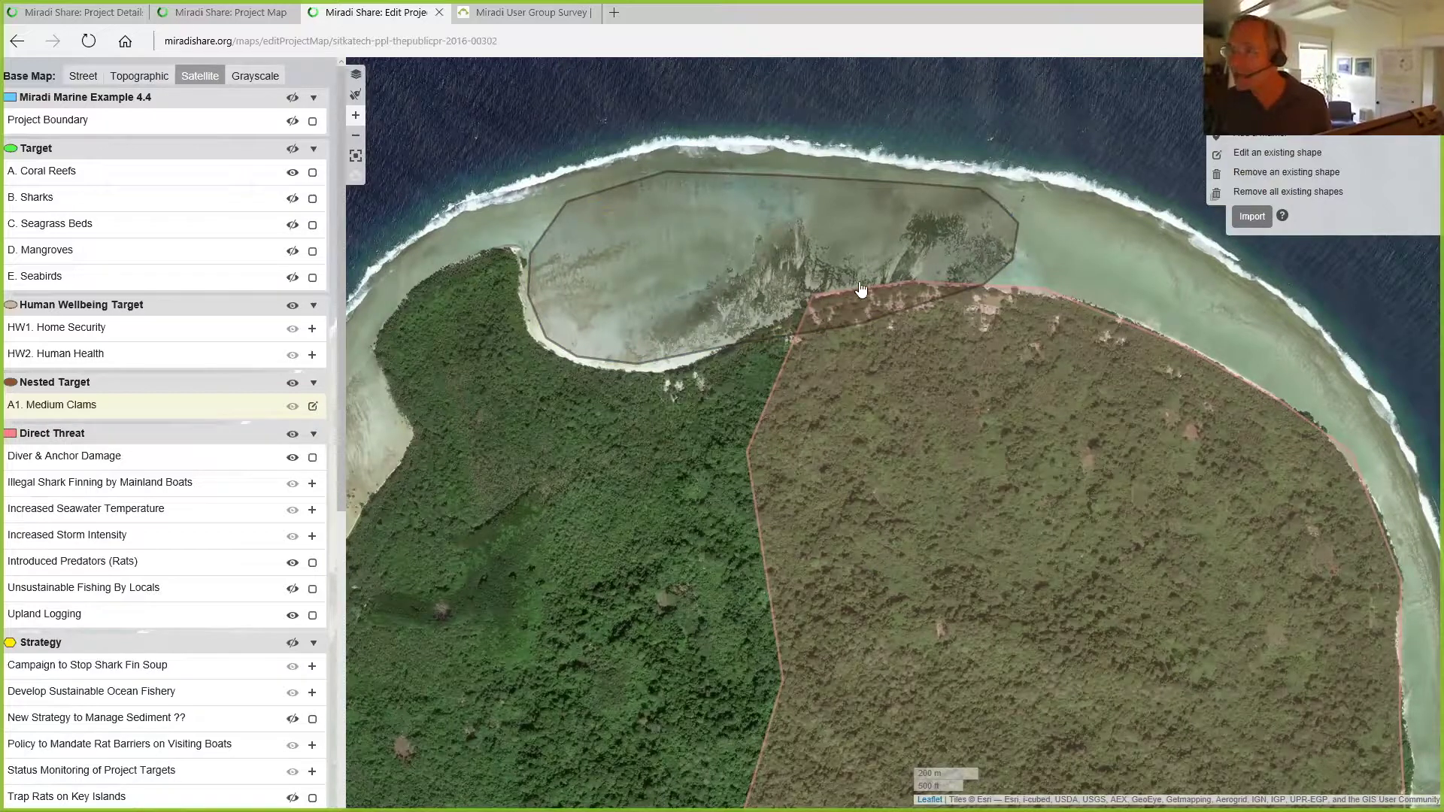
Step: Reshape the Medium Clams polygon's southern edge to follow the shoreline instead of crossing the land, and save the edit
click(1219, 155)
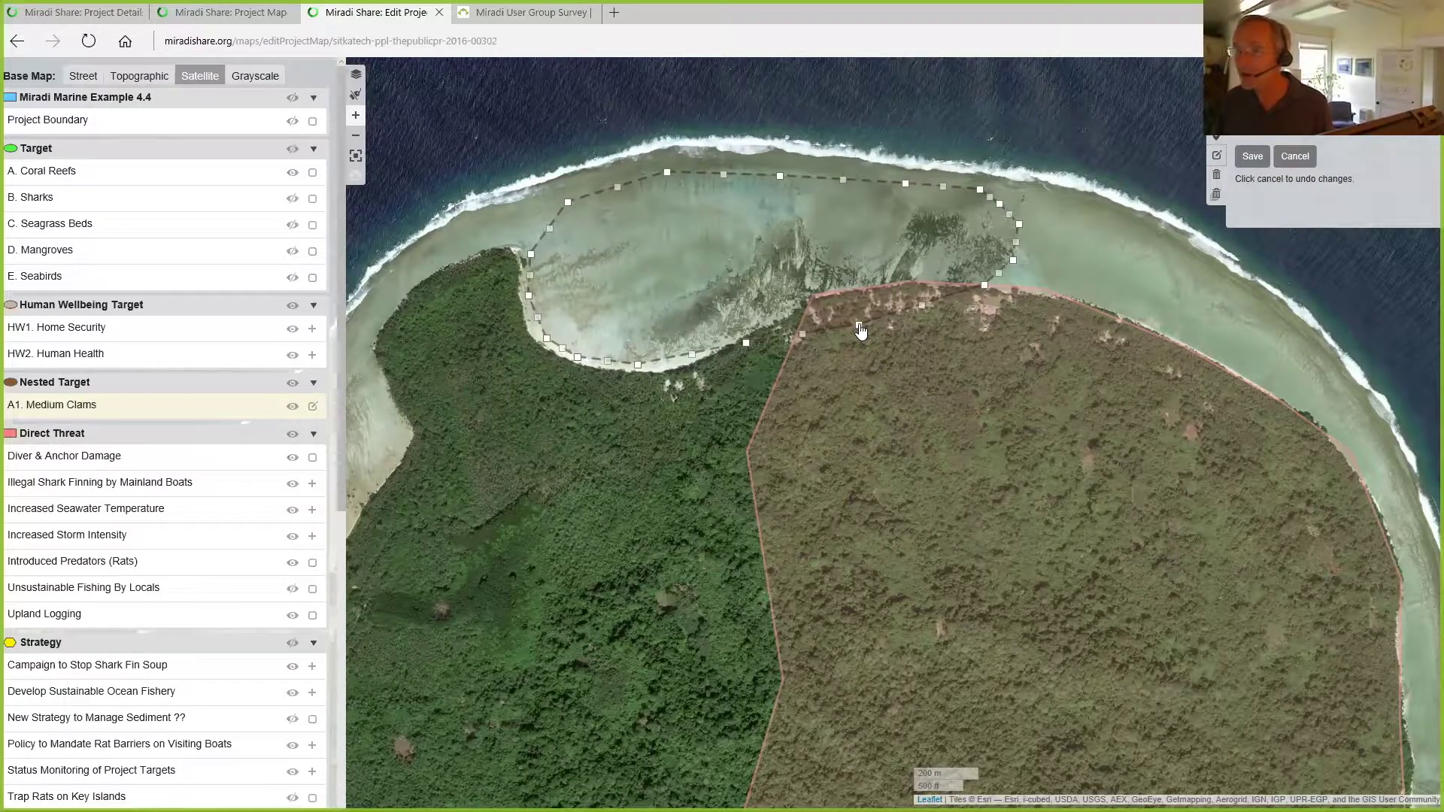
drag(863, 330, 832, 292)
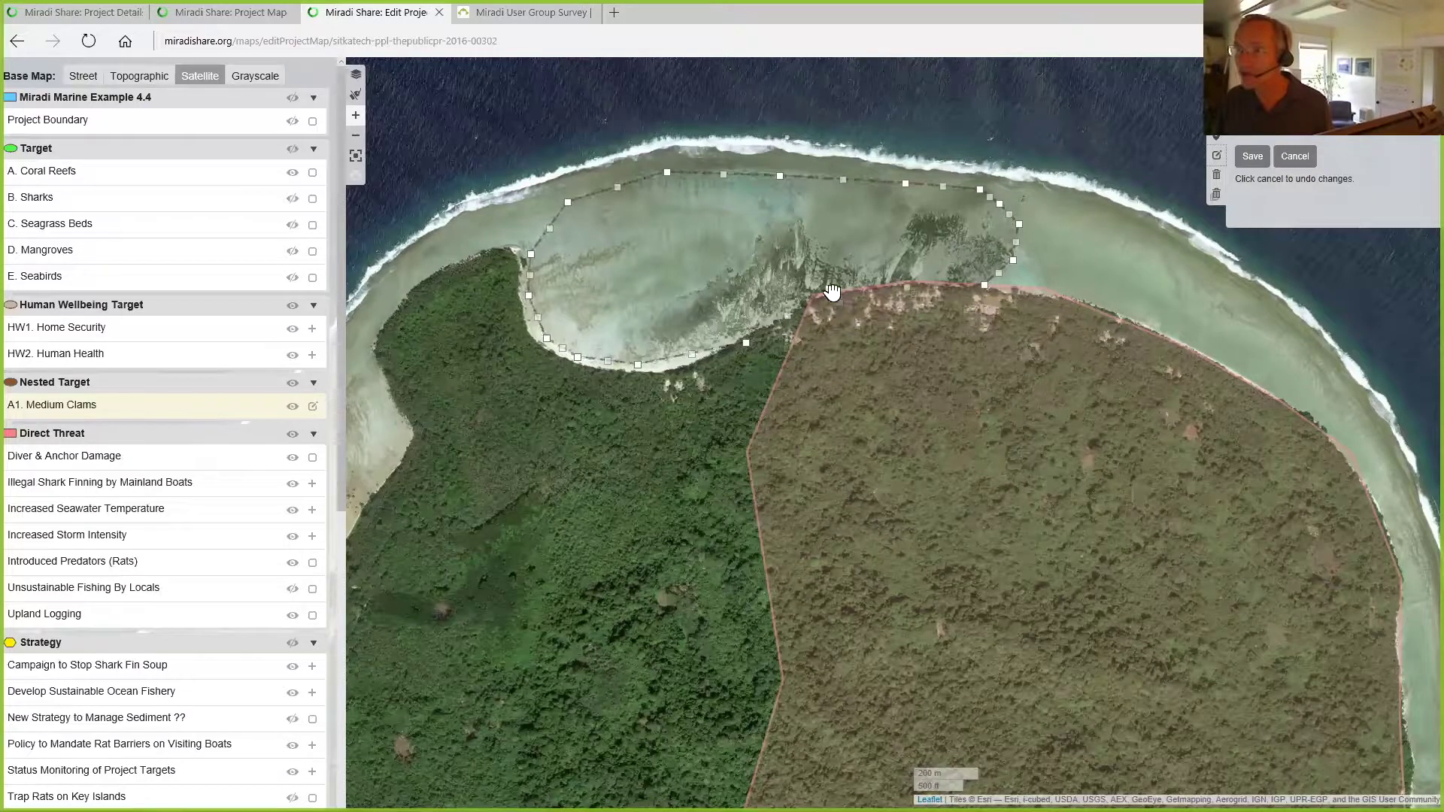
click(789, 316)
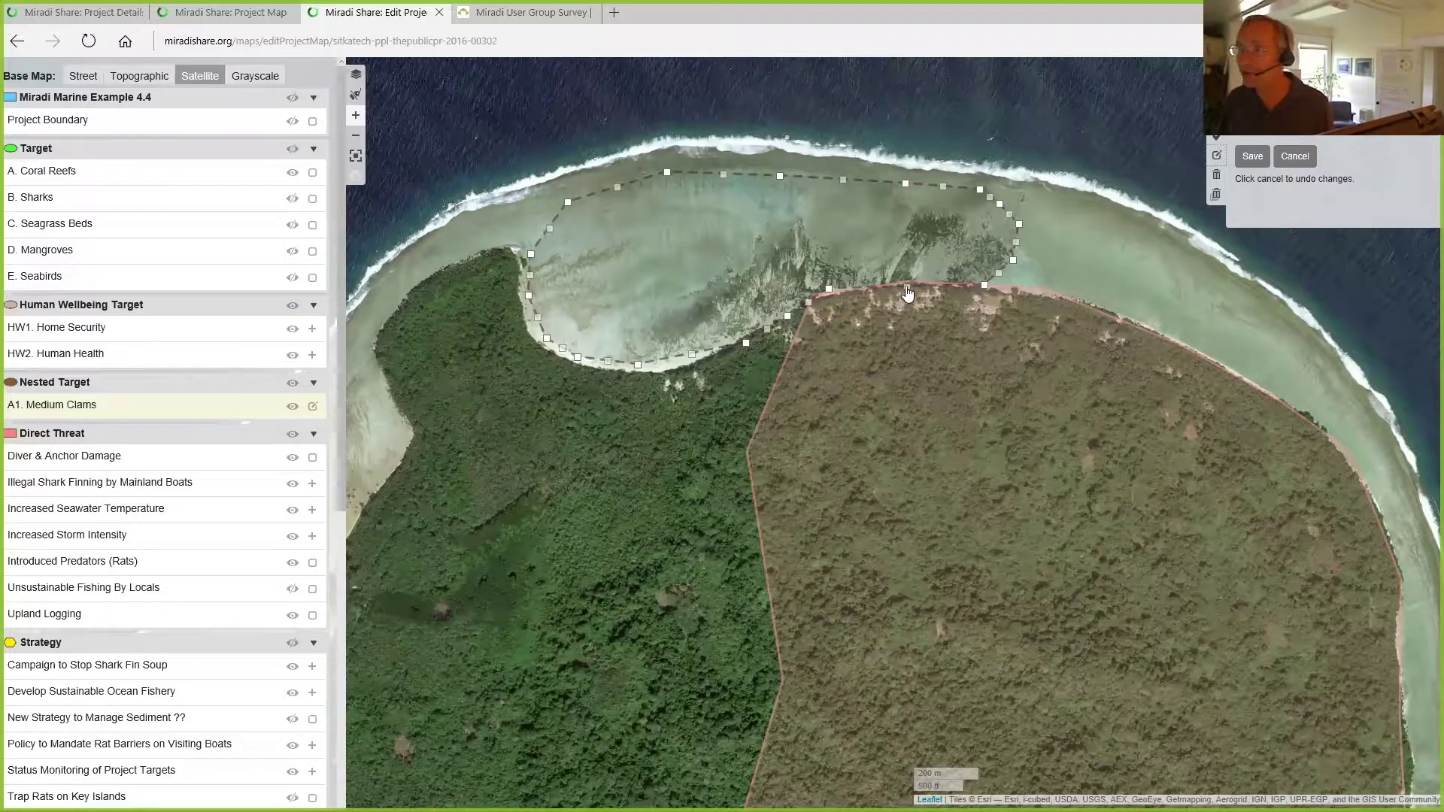
drag(908, 288, 873, 283)
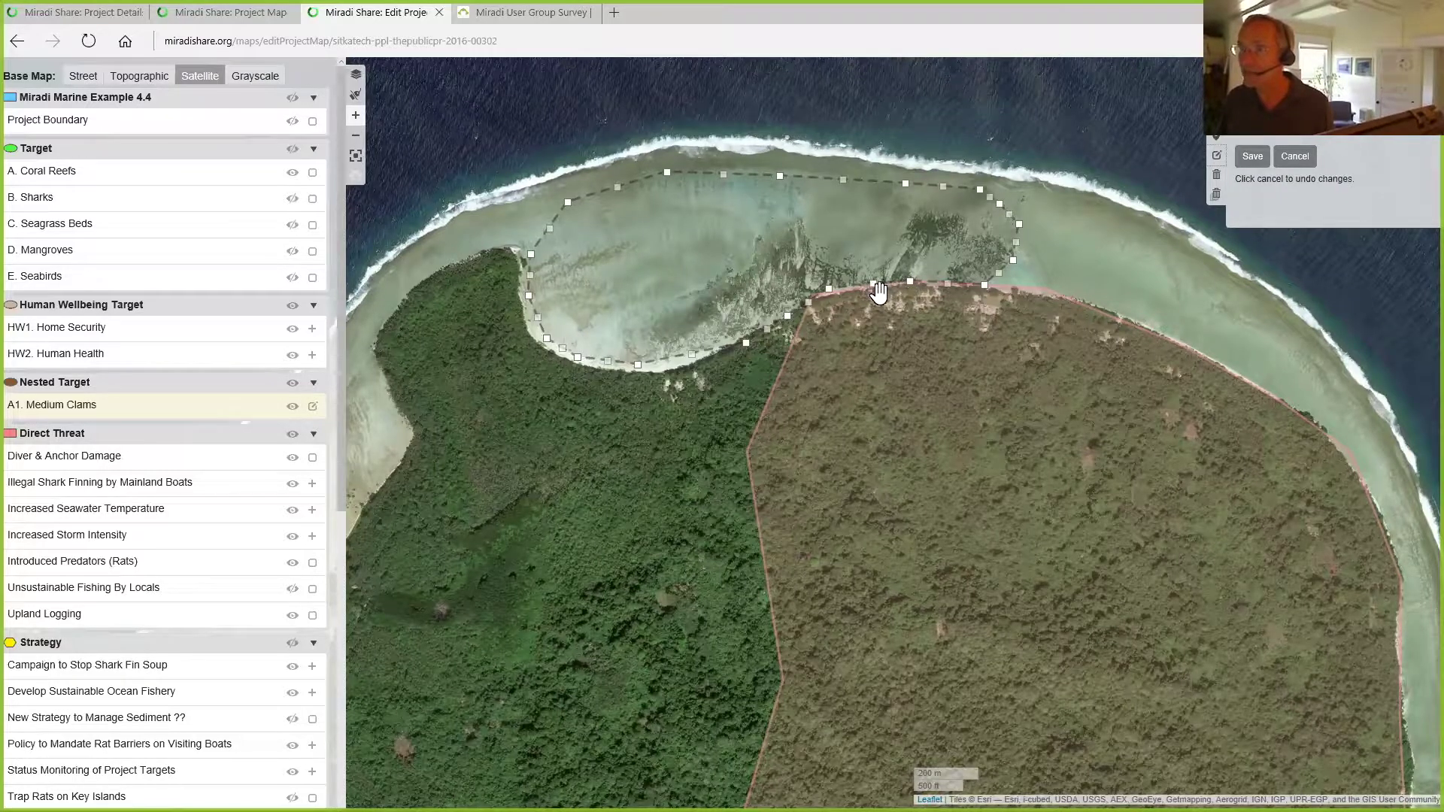
click(830, 291)
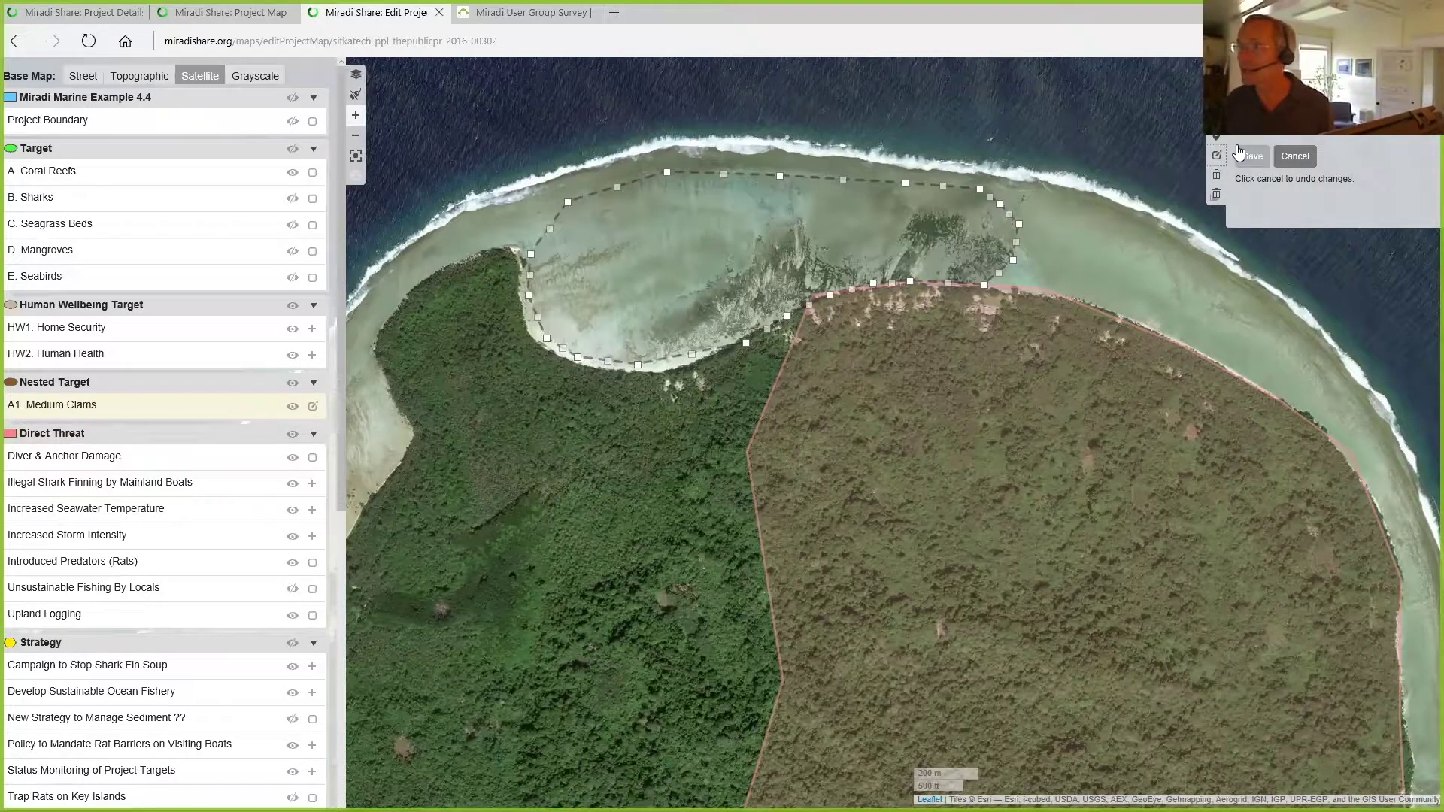
click(1254, 157)
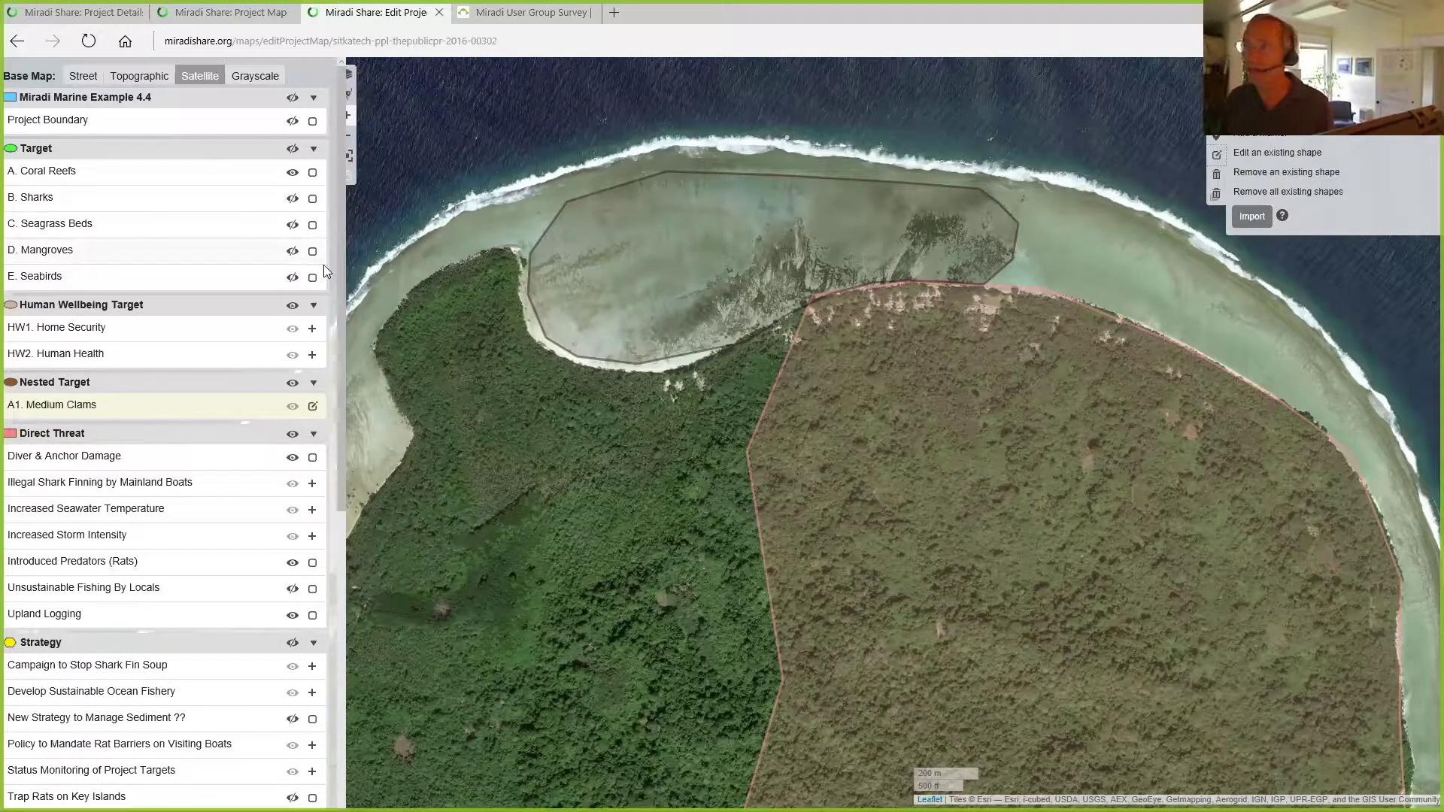
Step: Add a marker for direct threat Diver & Anchor Damage on the coral reef strip off the main island's southeastern coast
click(312, 459)
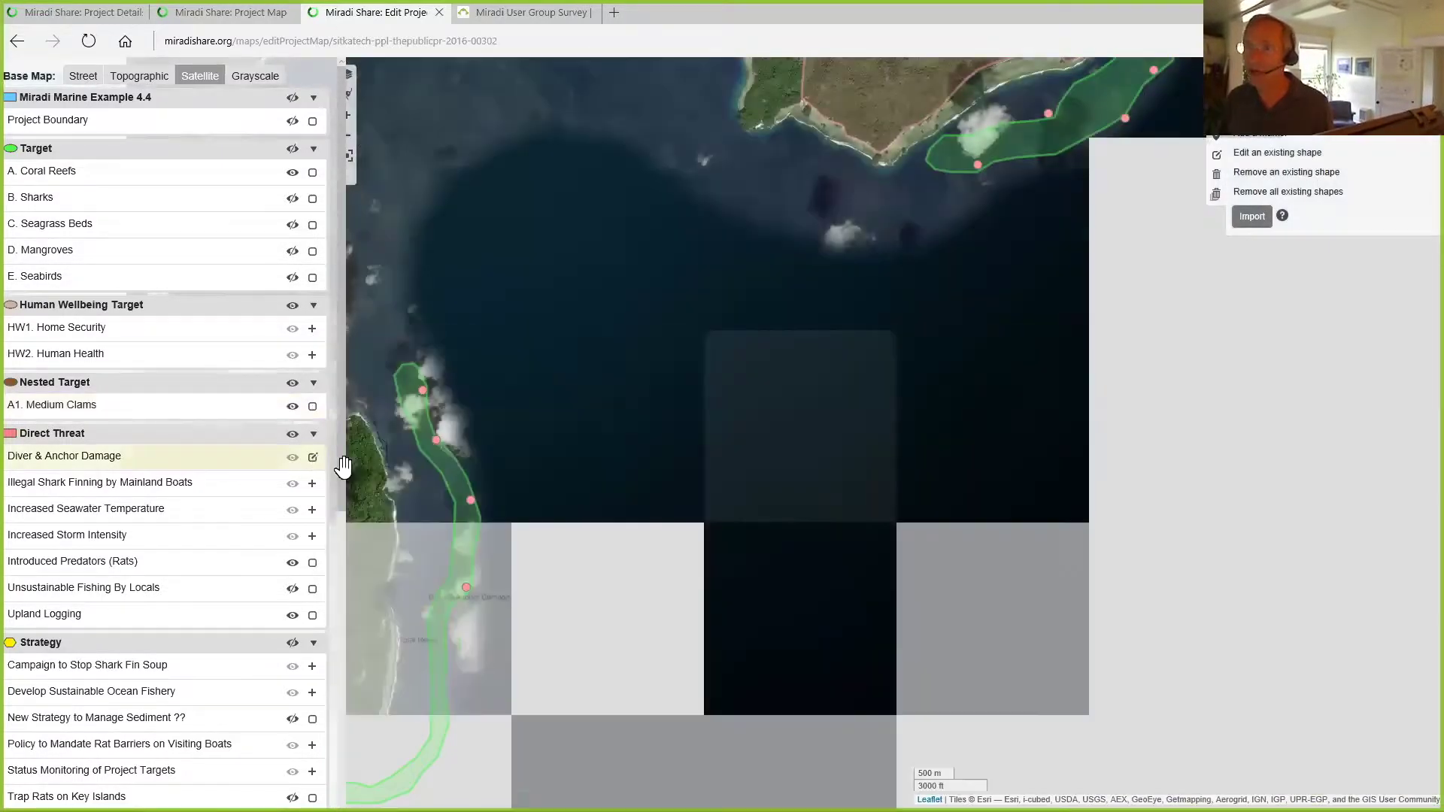
scroll(584, 457, down, 3)
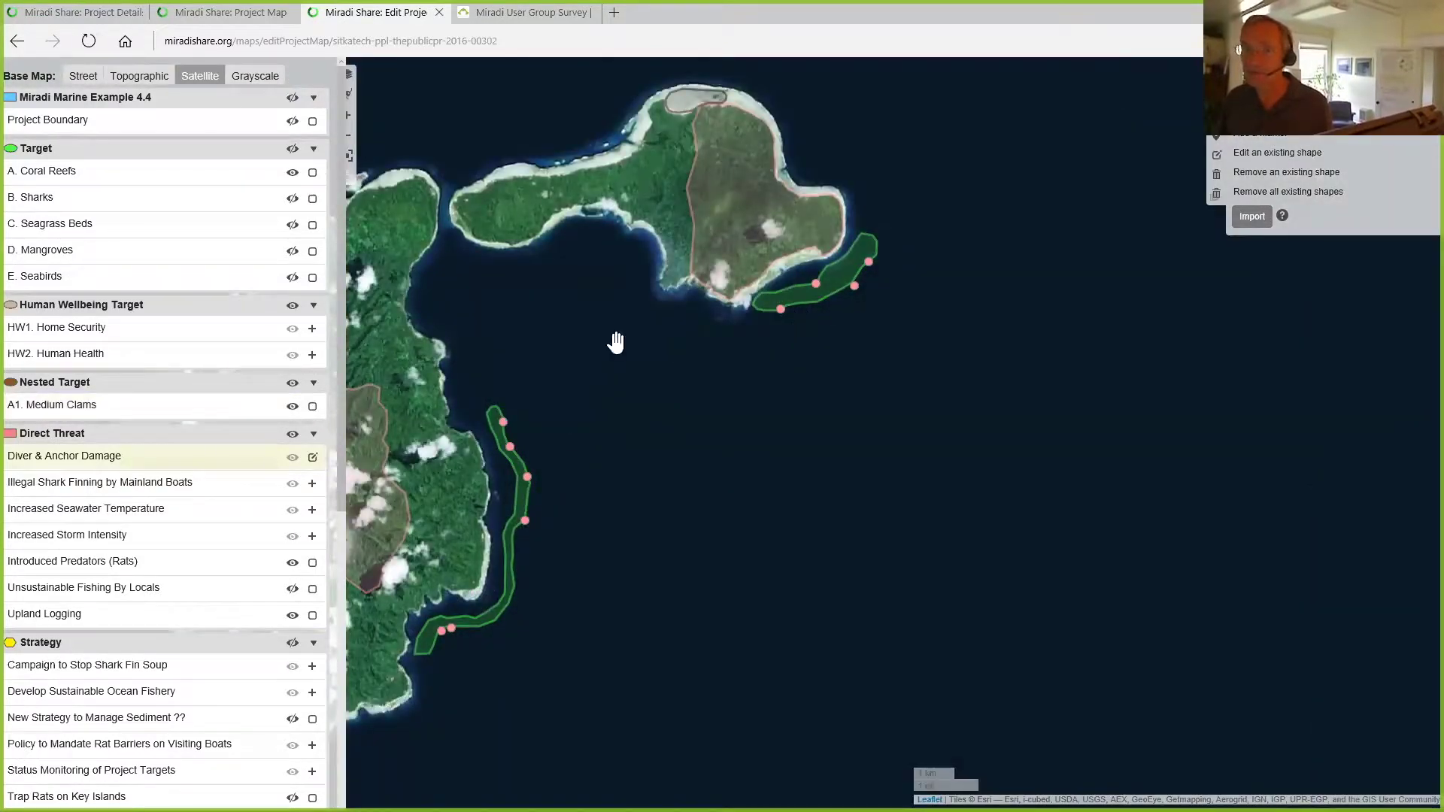
click(1224, 136)
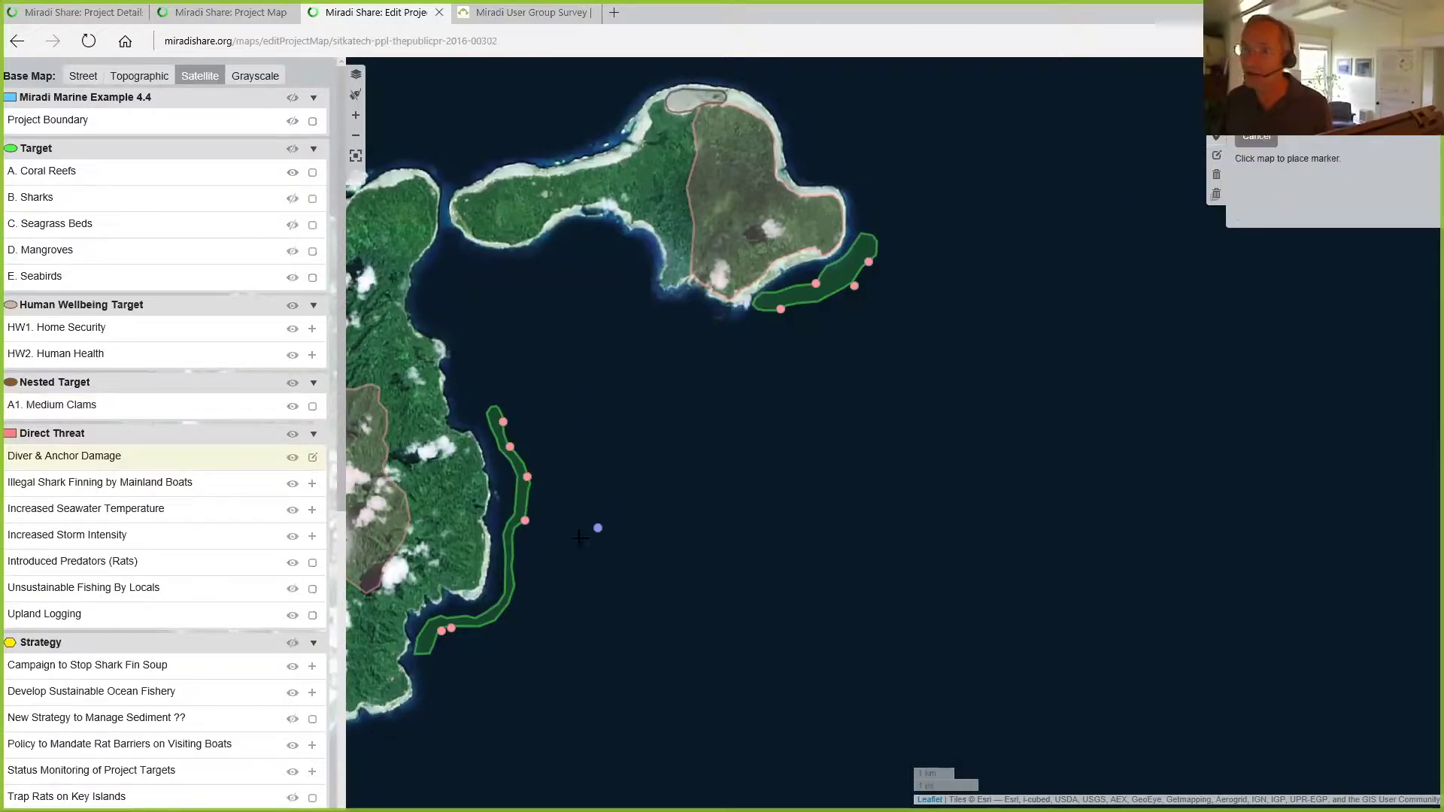
click(511, 595)
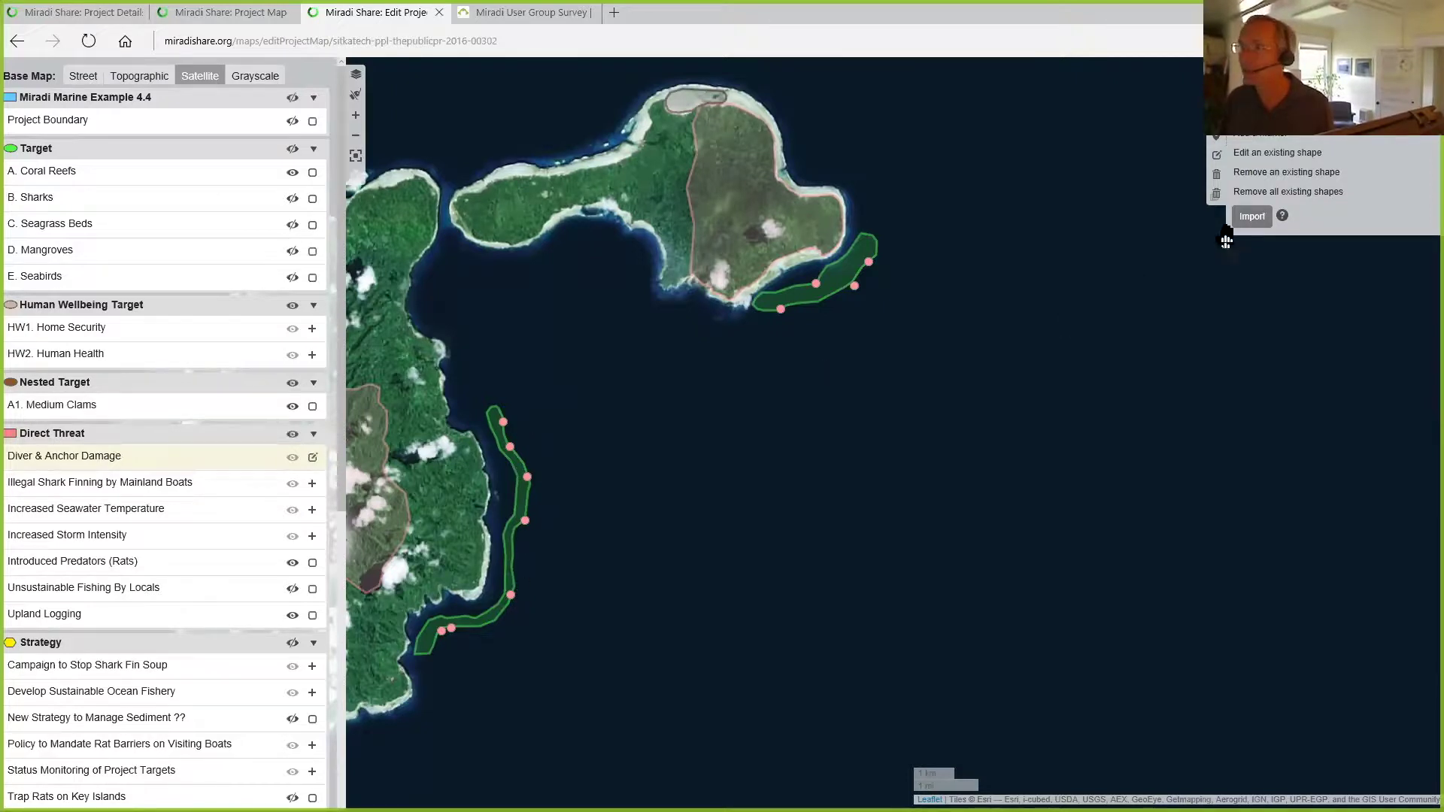
Step: Try to remove all existing shapes of the Diver & Anchor Damage threat, cancelling without saving
click(1224, 192)
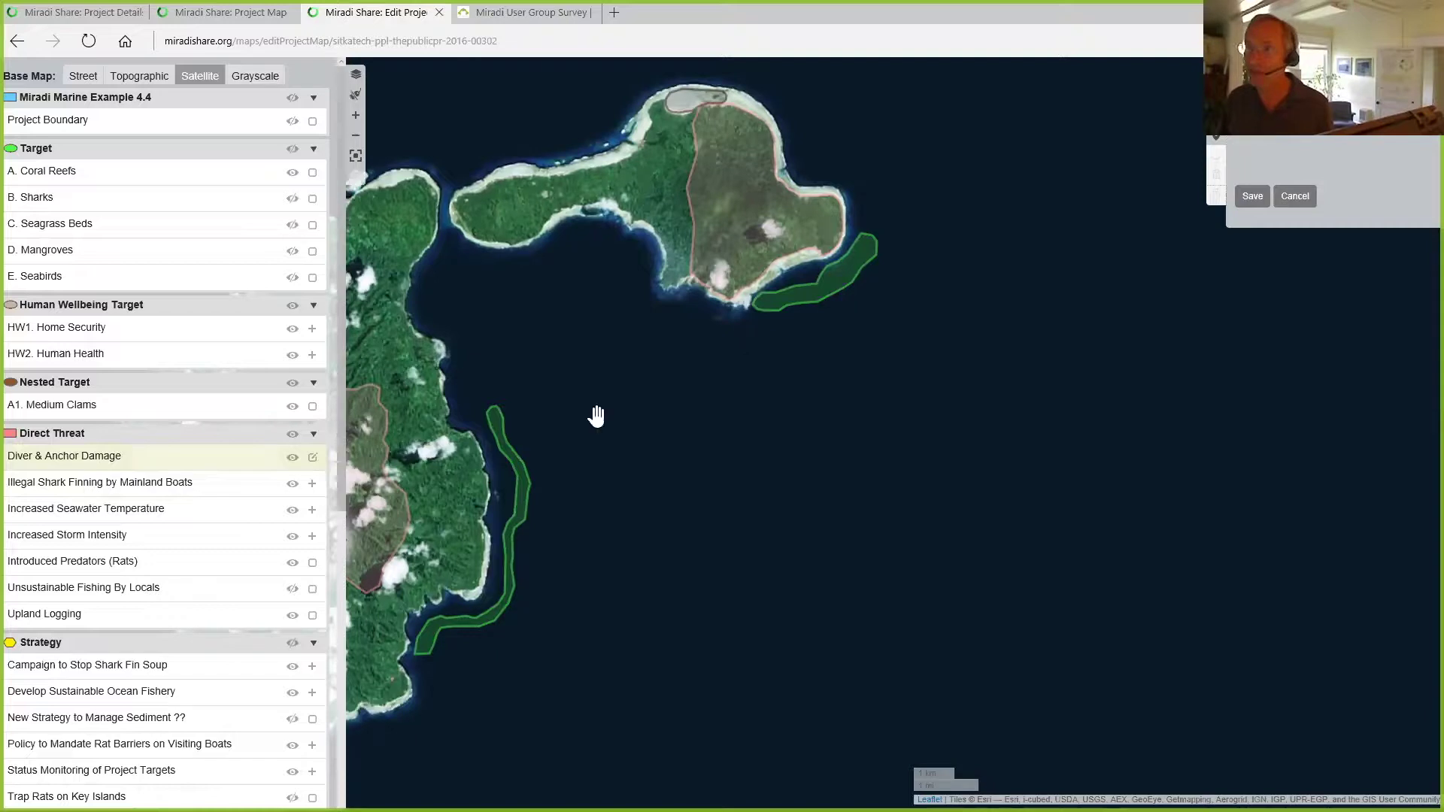
click(1297, 197)
Step: Identify the shaded area on the northeastern island and toggle the E. Seabirds layer's visibility twice to compare the overlap
drag(571, 439, 740, 443)
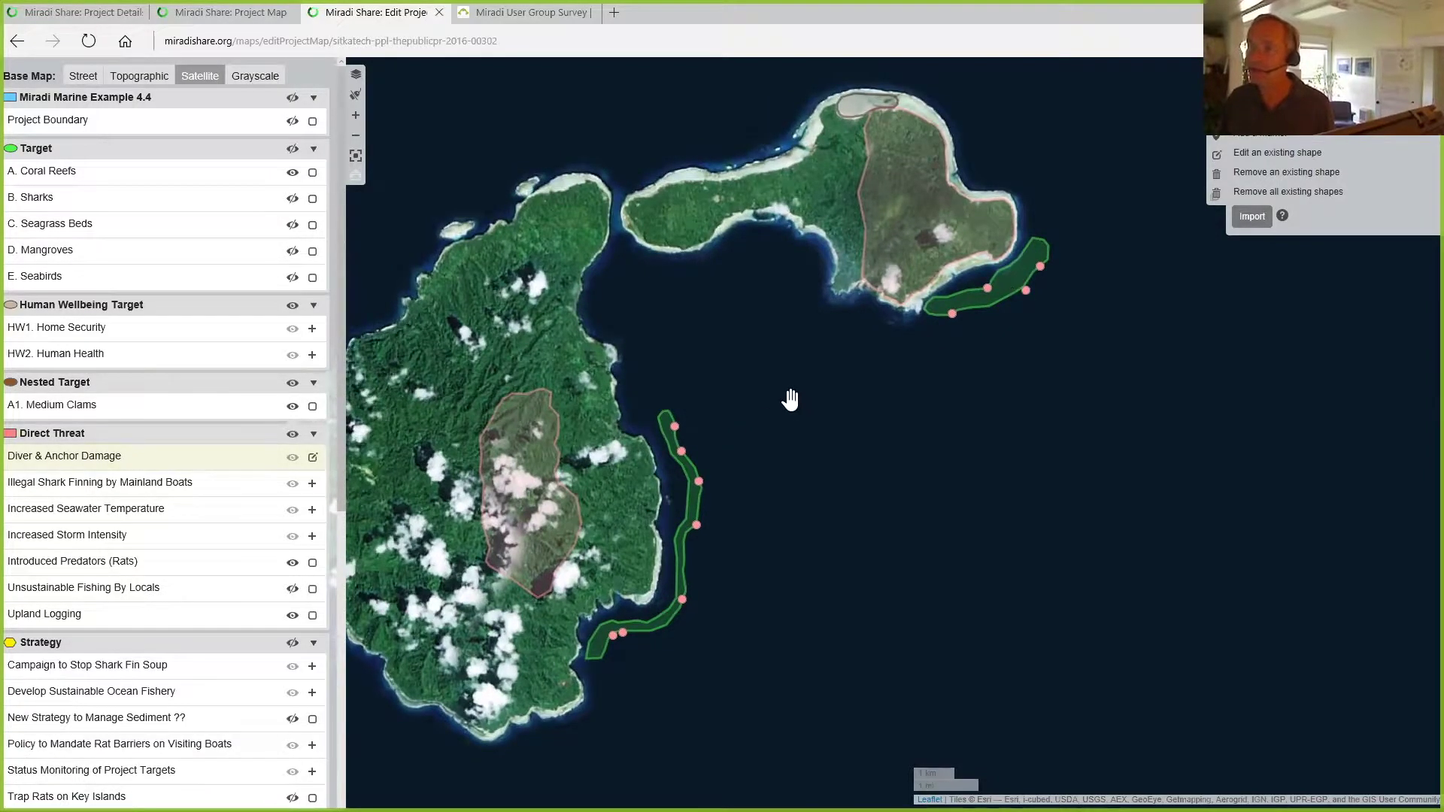
drag(793, 397, 796, 403)
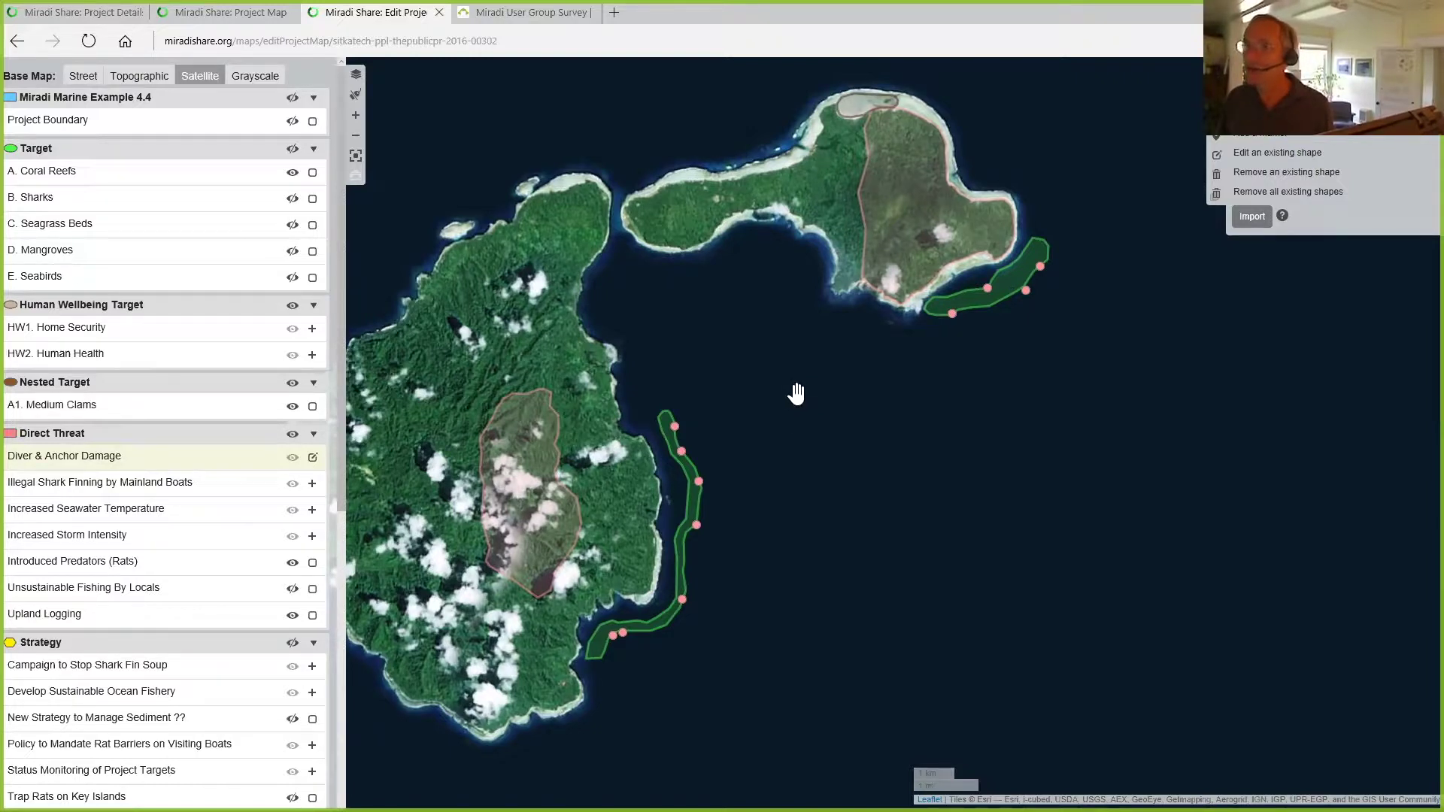
click(901, 175)
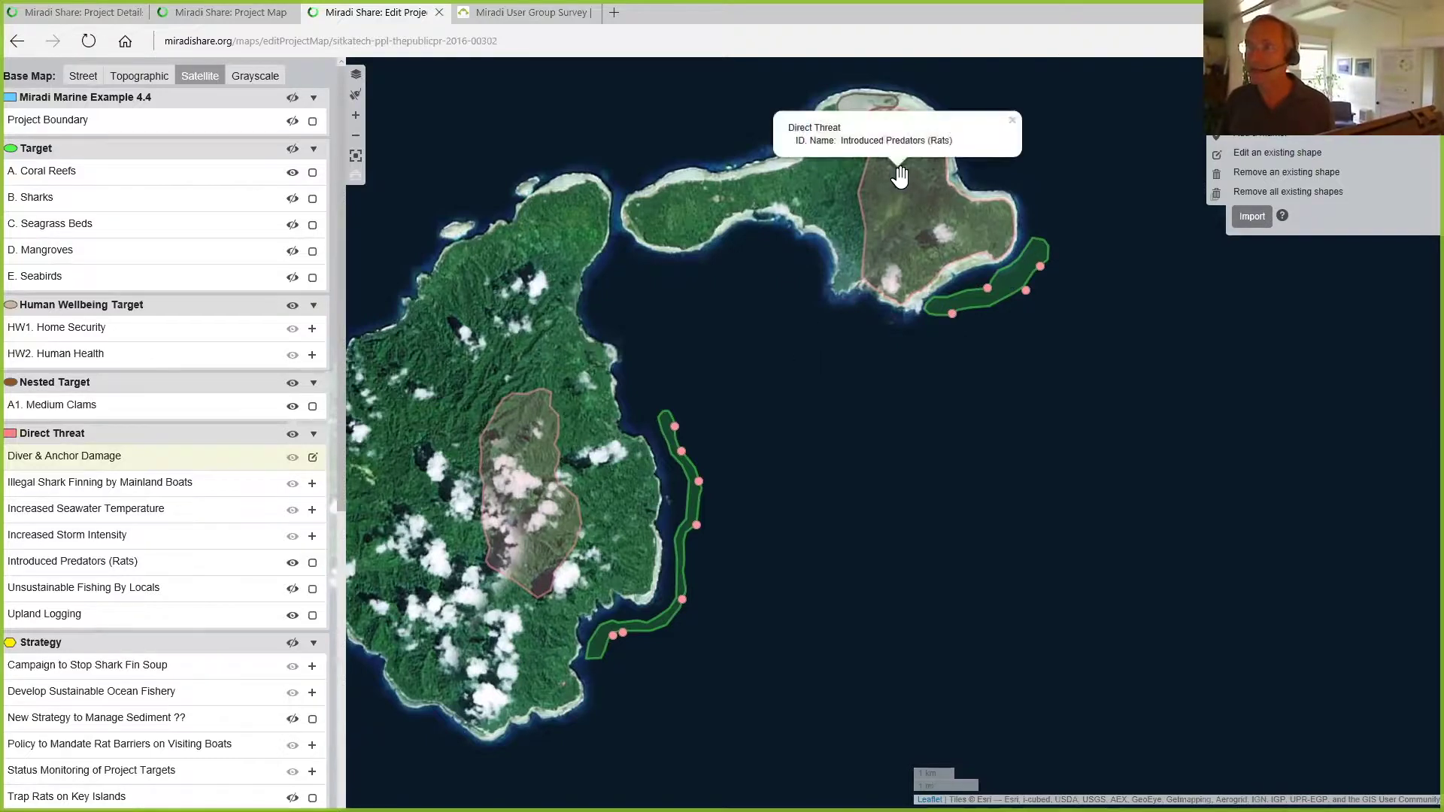
click(1013, 120)
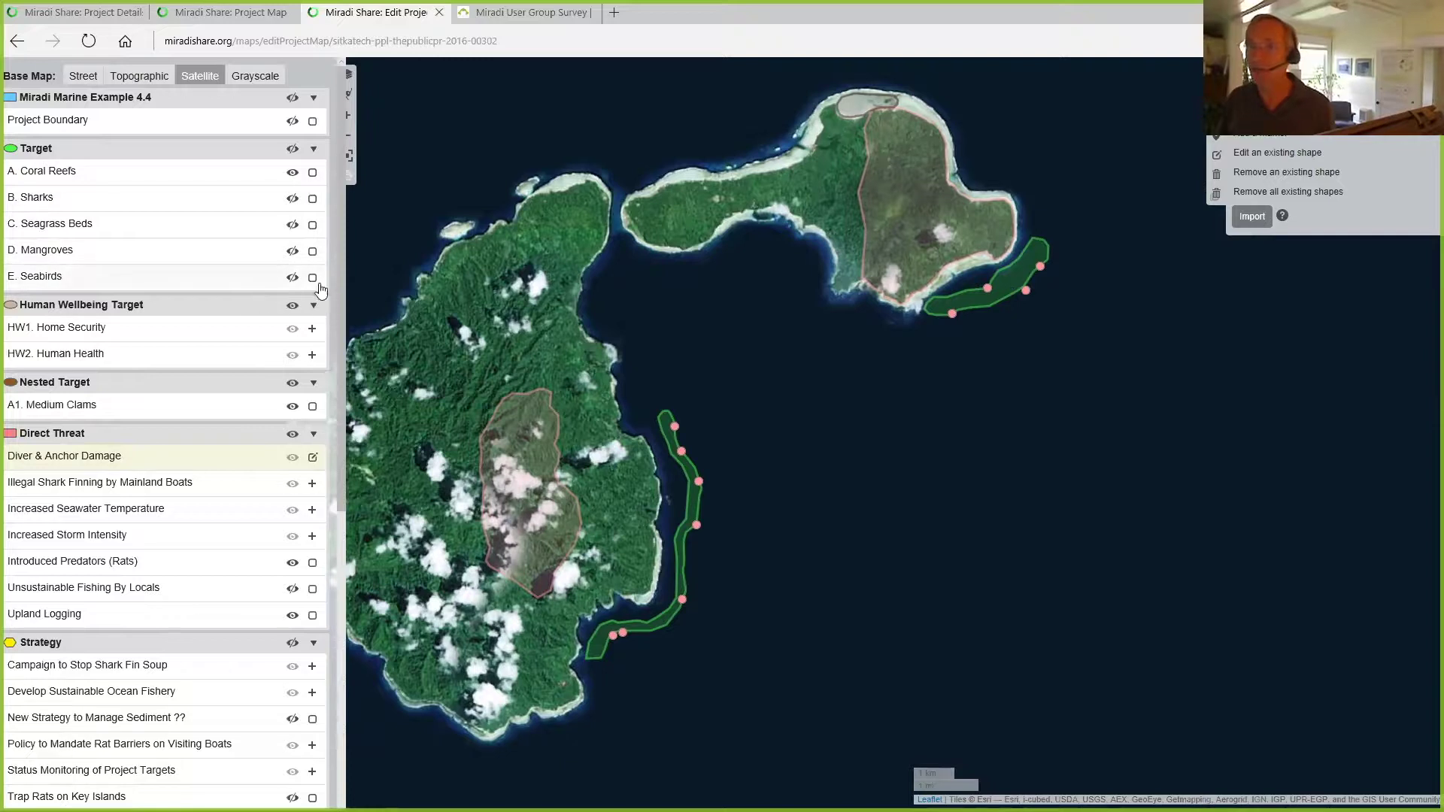
click(293, 278)
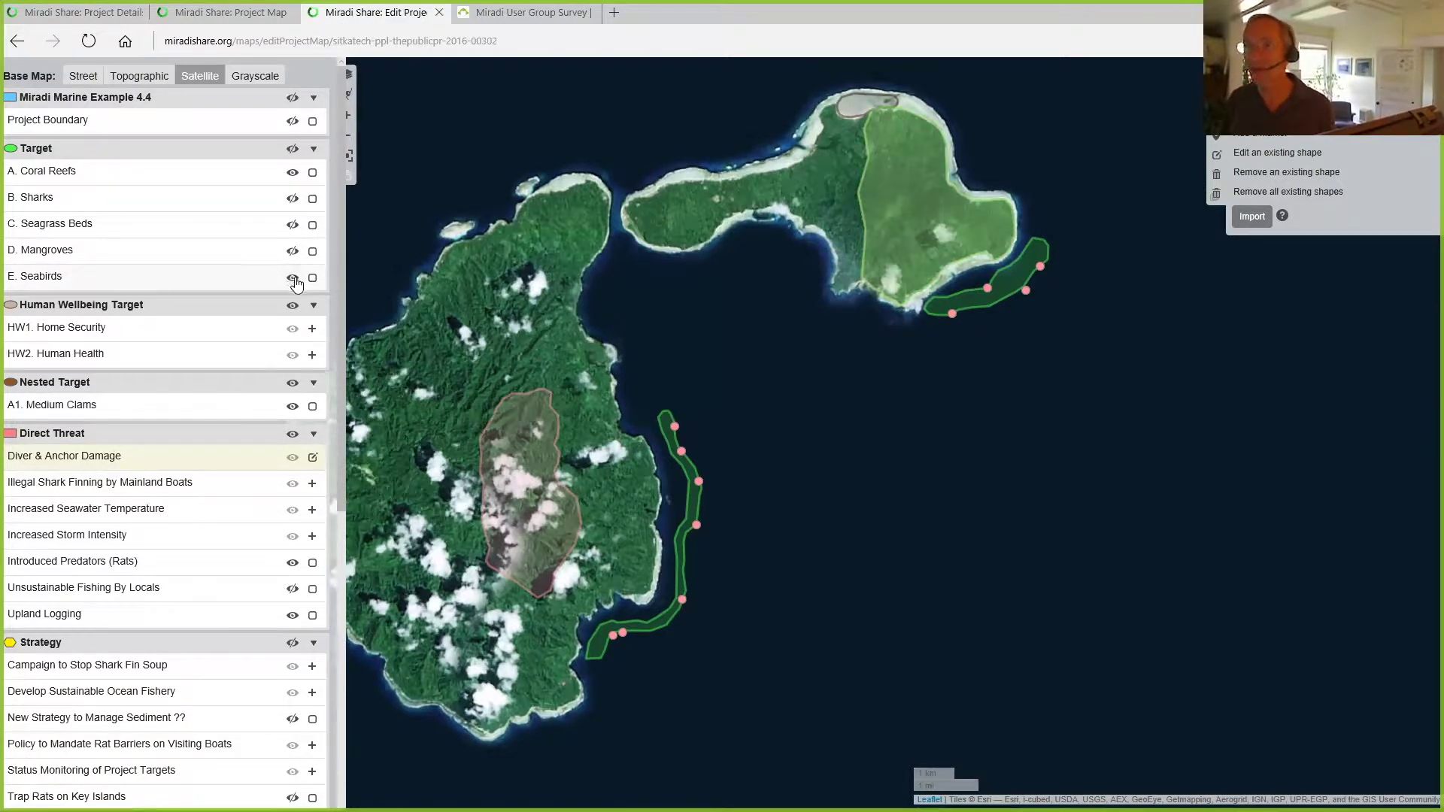
click(293, 277)
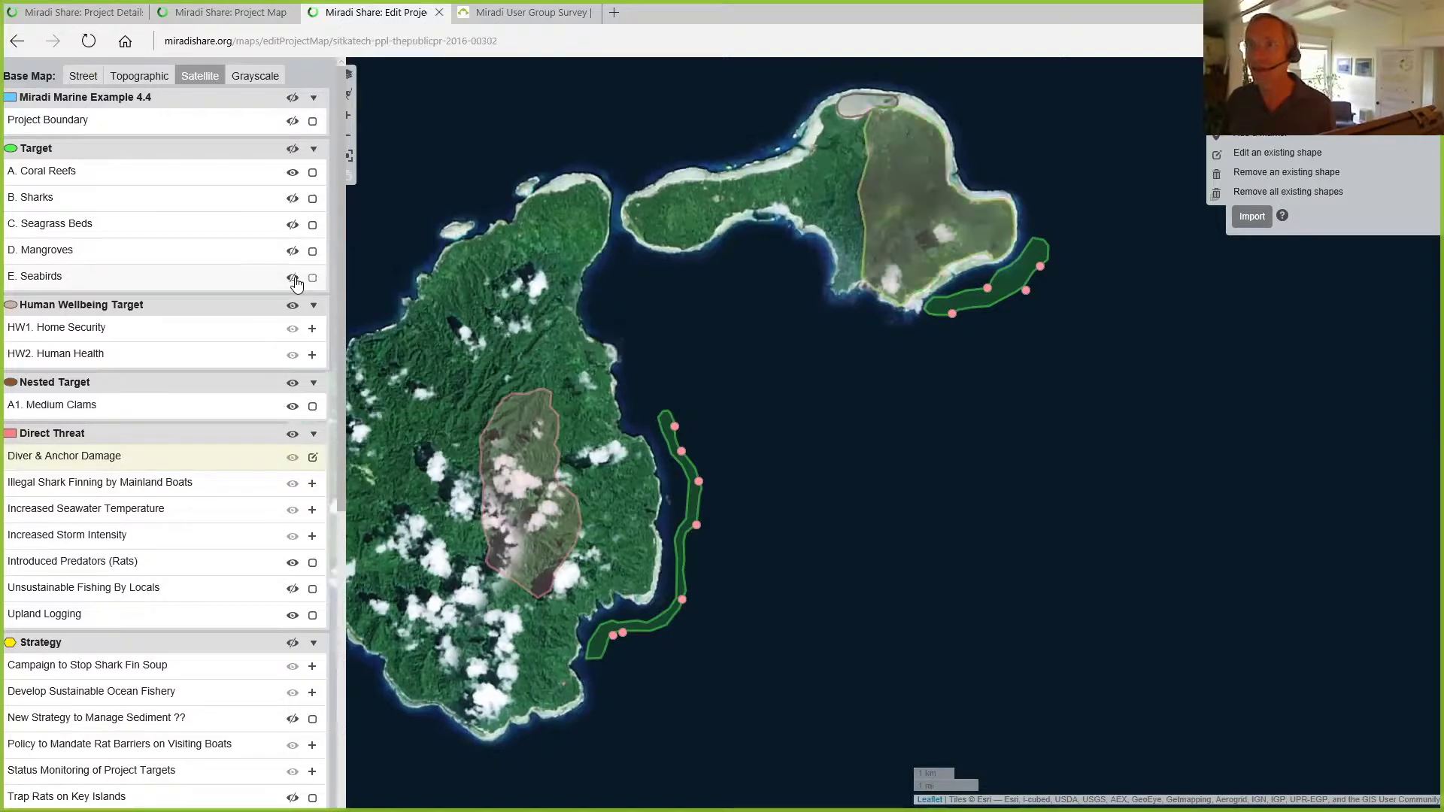
Step: Exit the full-screen map and display the Explore Program options
click(357, 155)
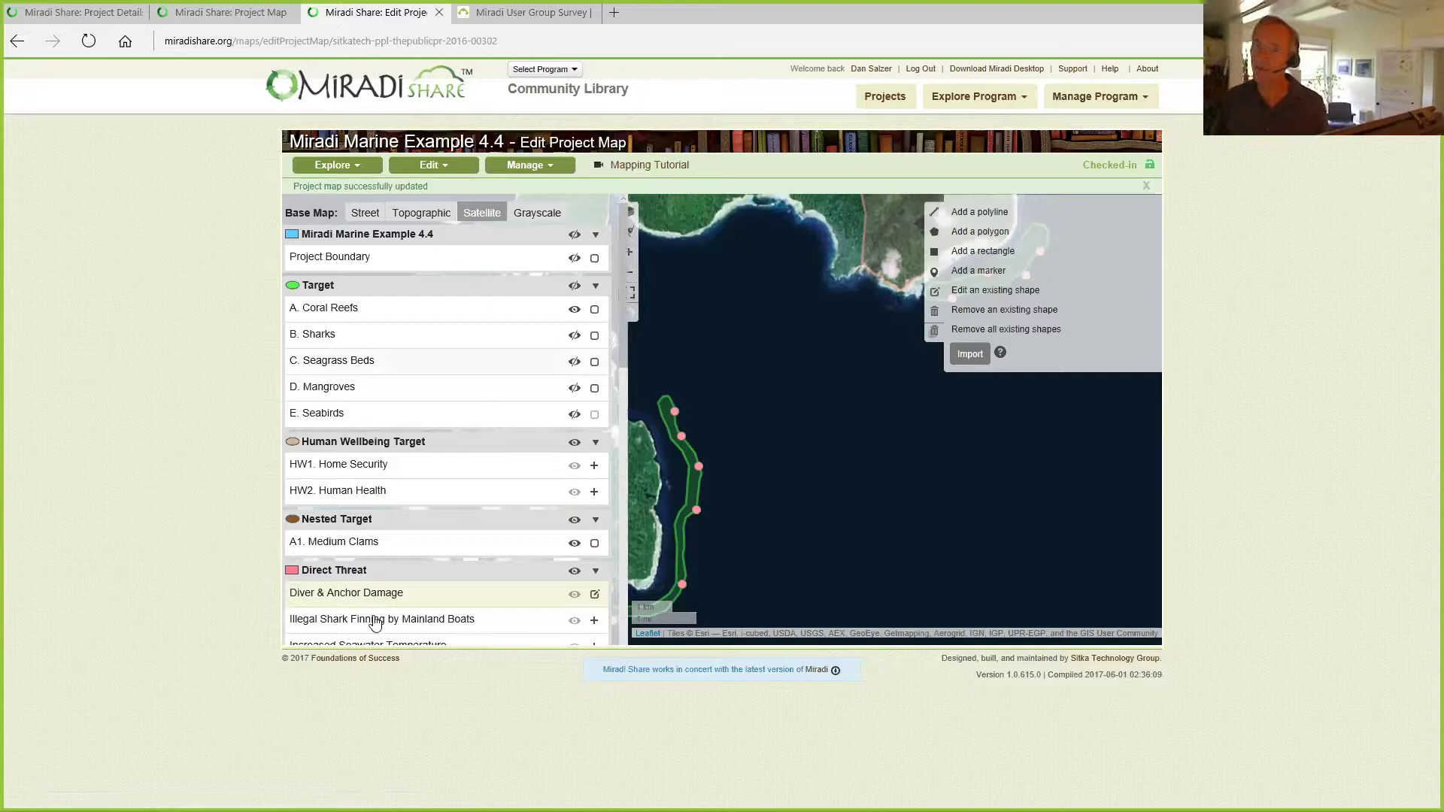
click(1012, 102)
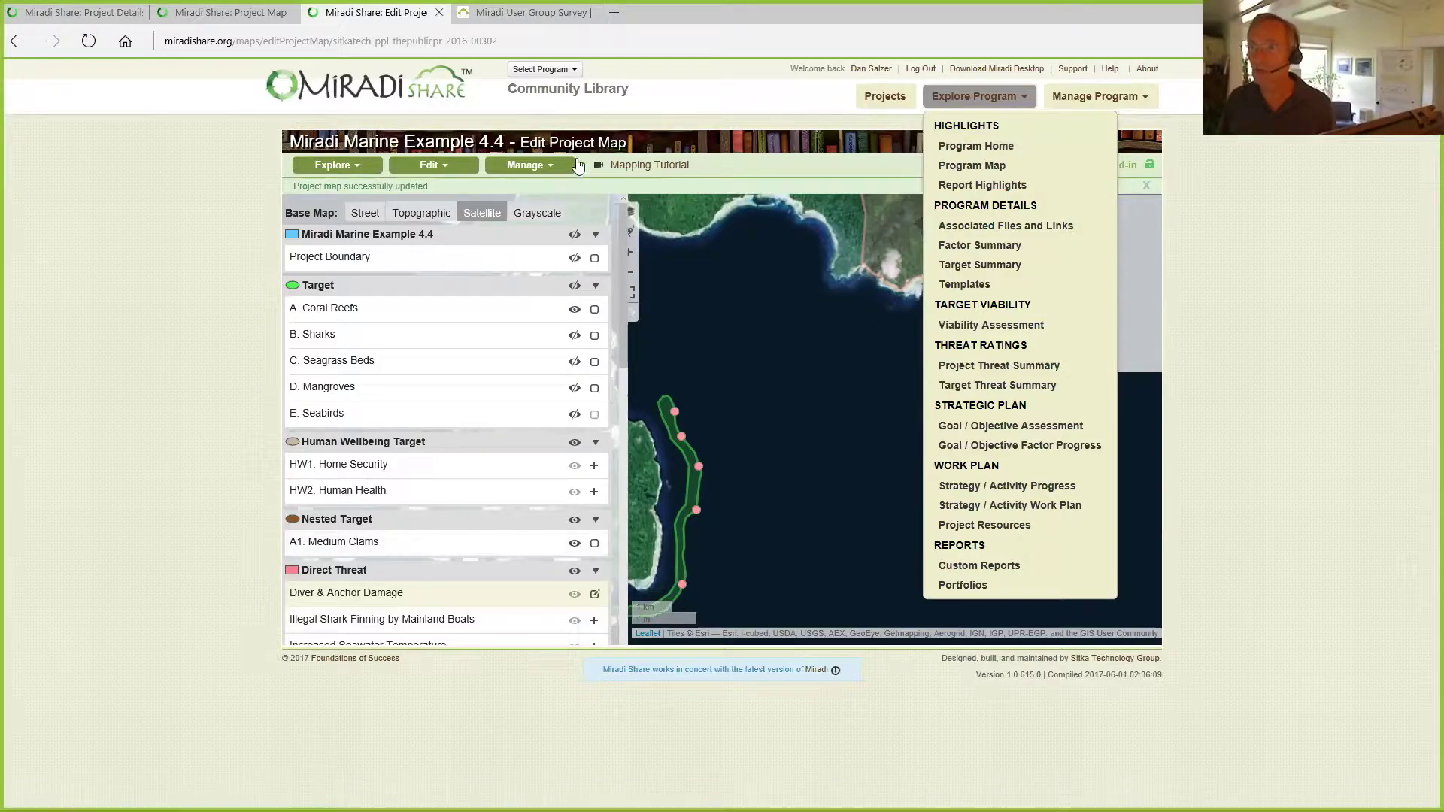
mouse_move(387, 797)
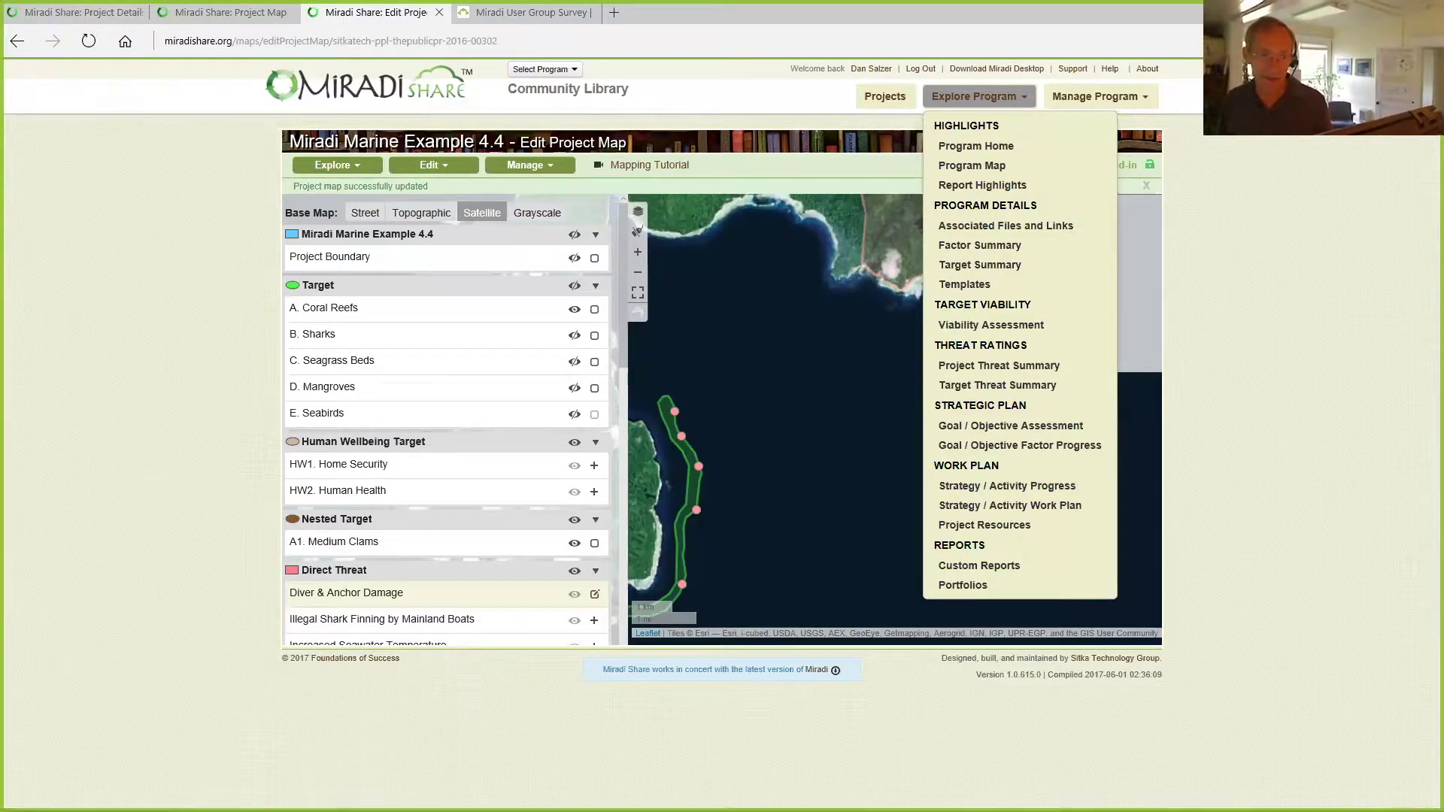
Step: Switch to the Chrome window with The Nature Conservancy's Program Map and look over its Explore Program options
key(alt+Tab)
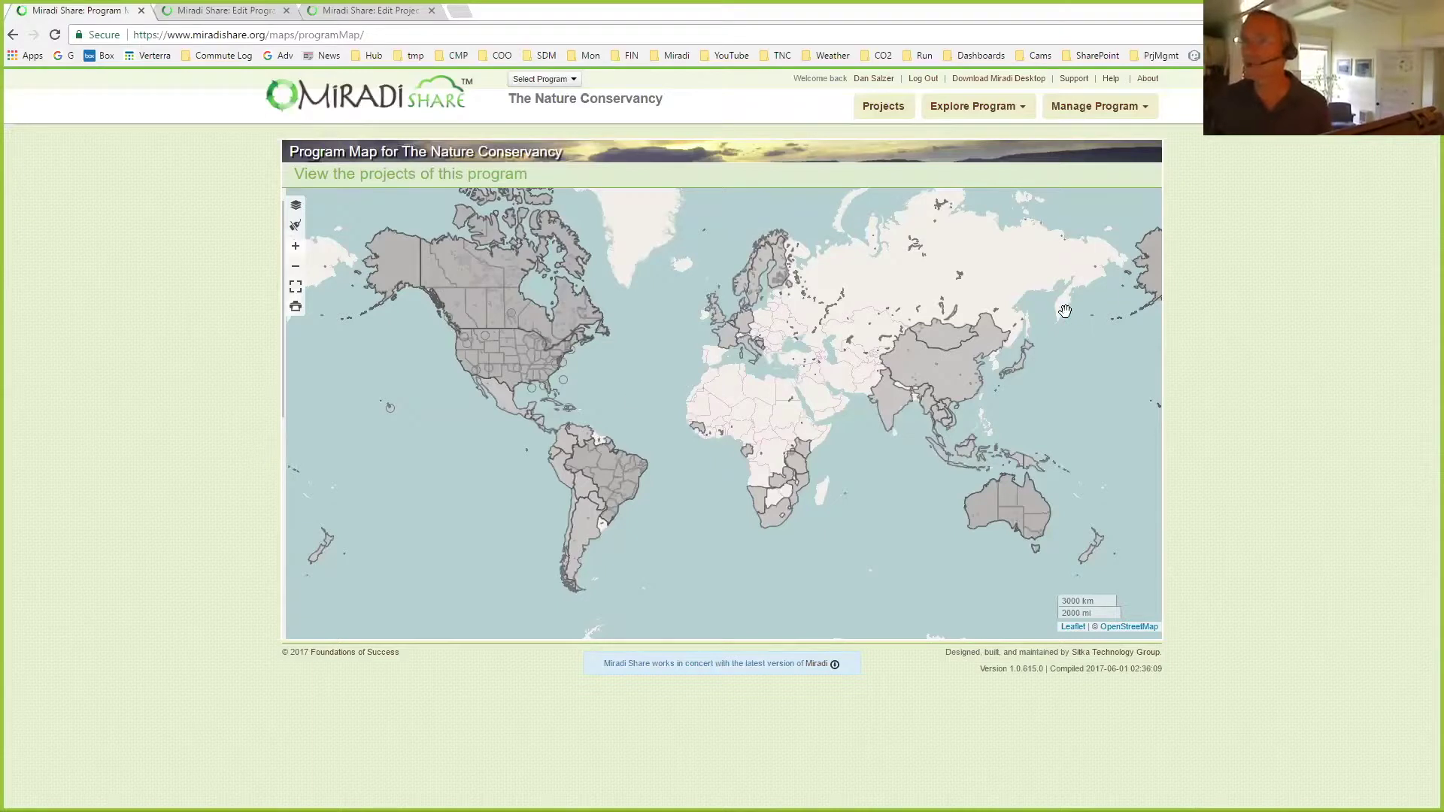
click(1008, 111)
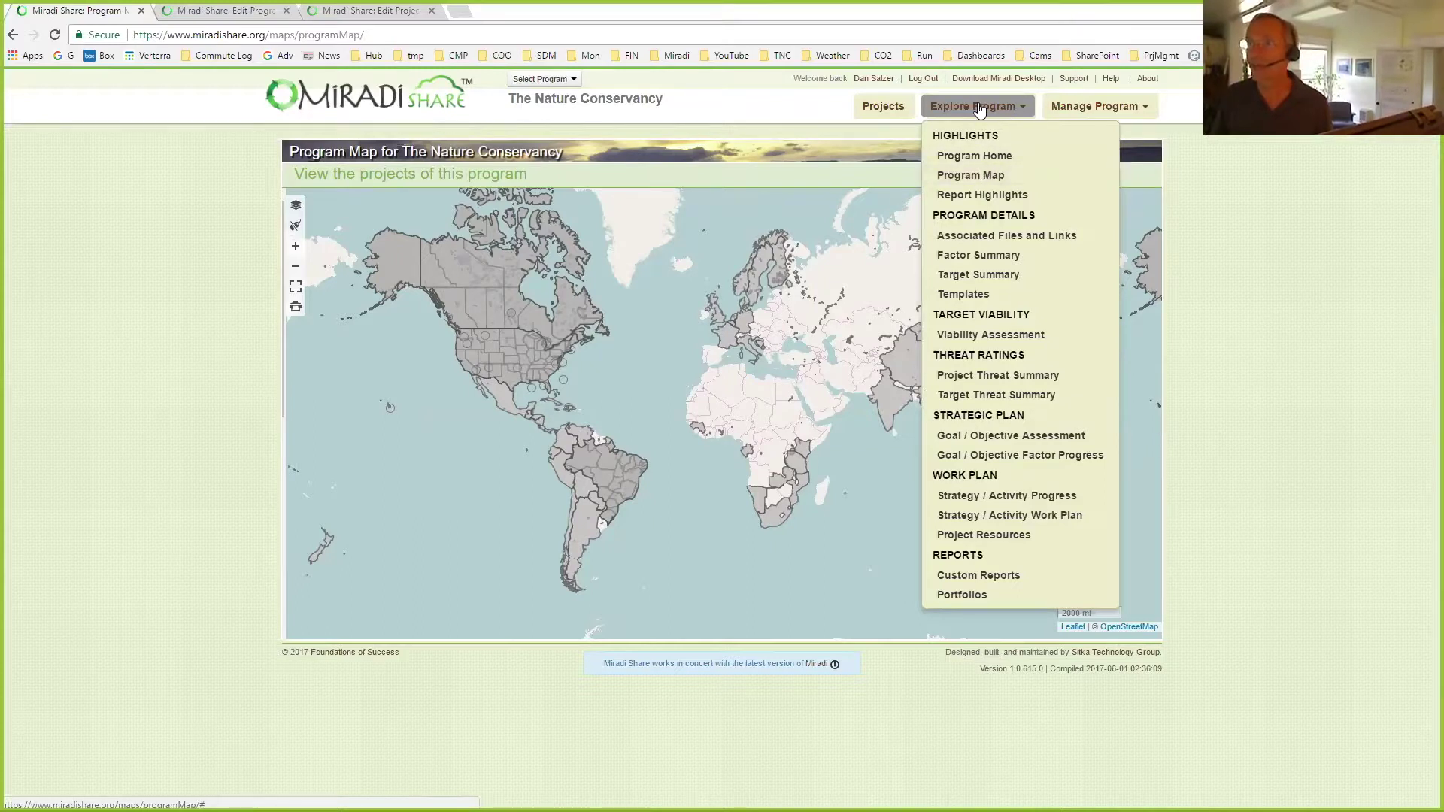
click(1245, 191)
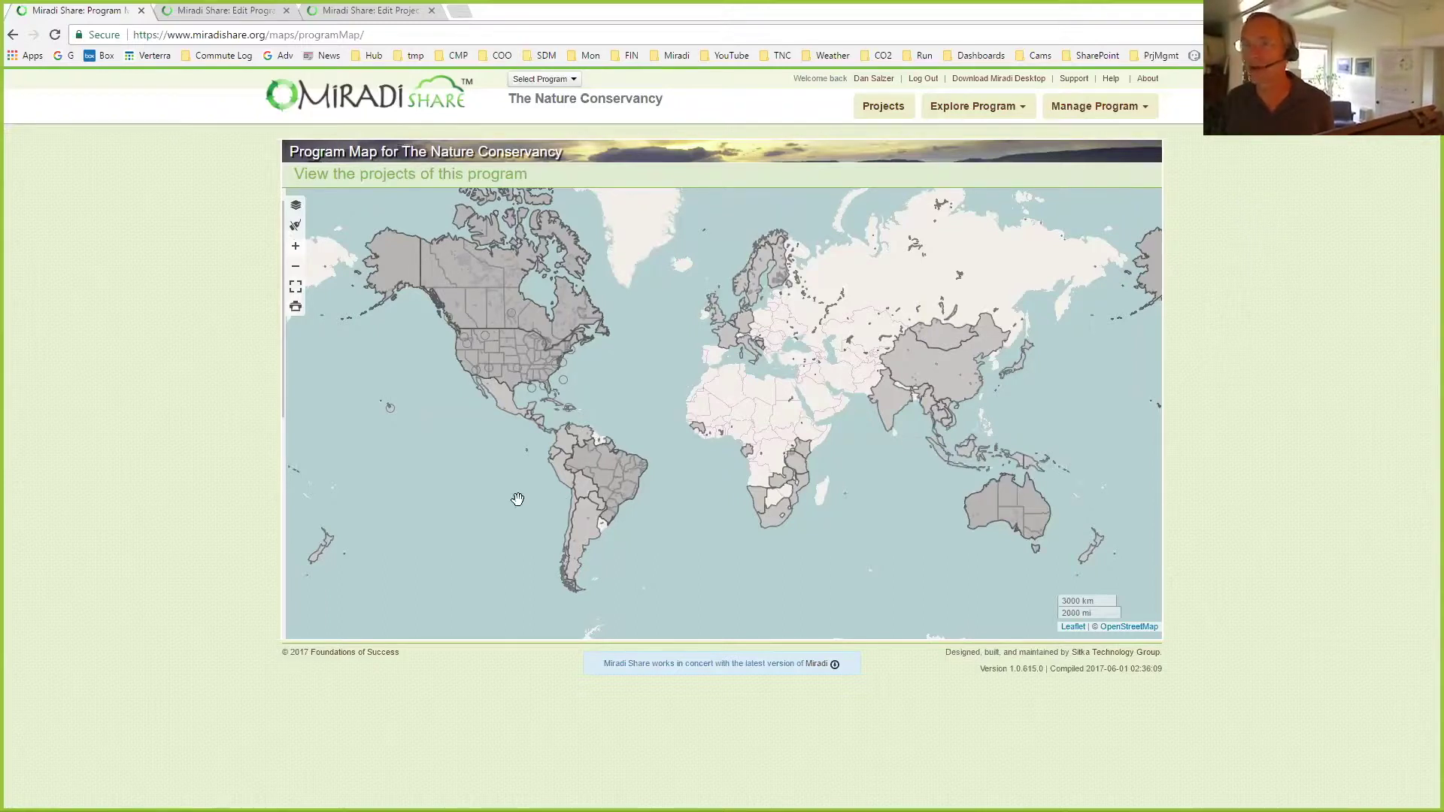
Step: Examine the program map's layer list, including the NAR Regional Priority Projects, with North America in view
scroll(471, 457, up, 1)
scroll(501, 413, up, 1)
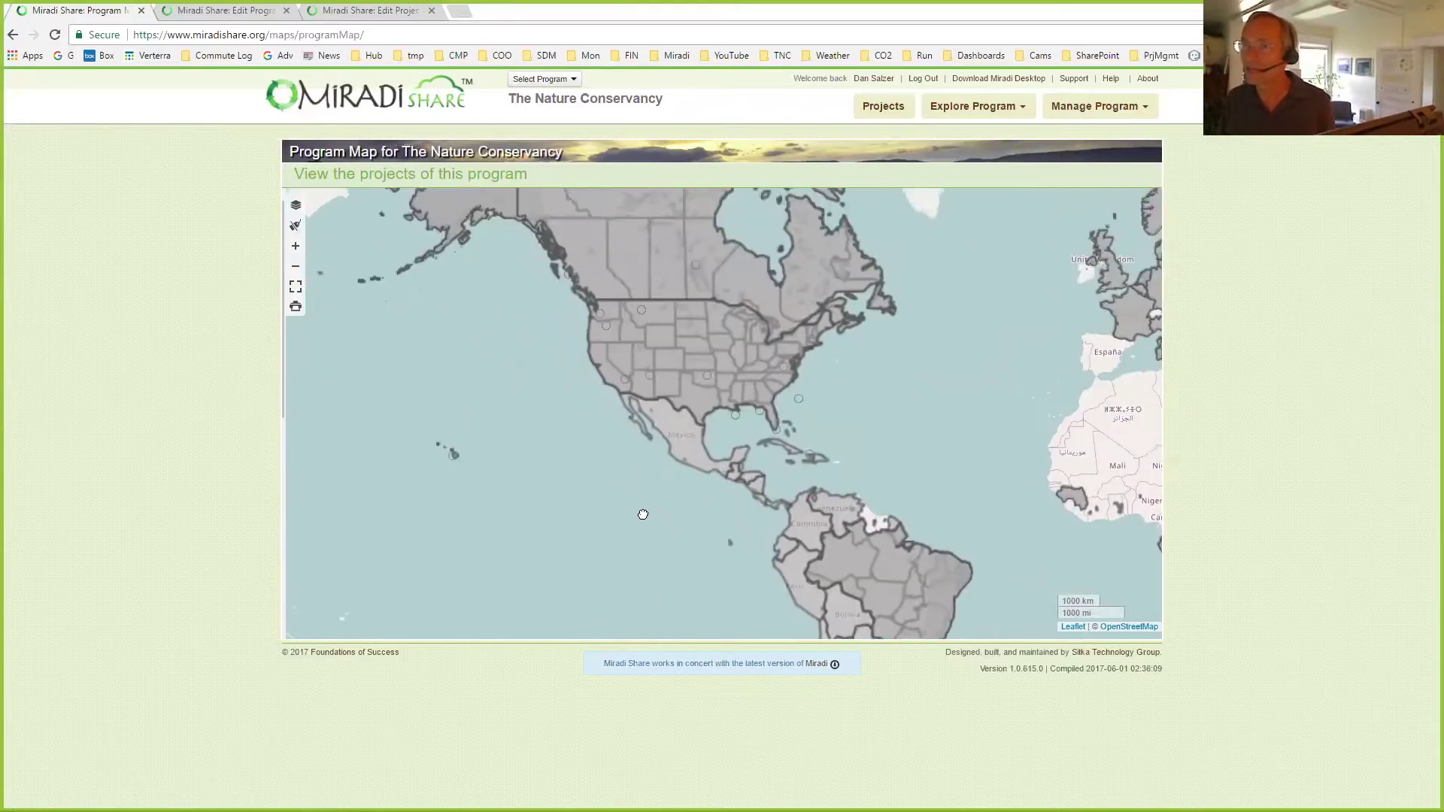
scroll(626, 436, up, 1)
drag(413, 461, 441, 539)
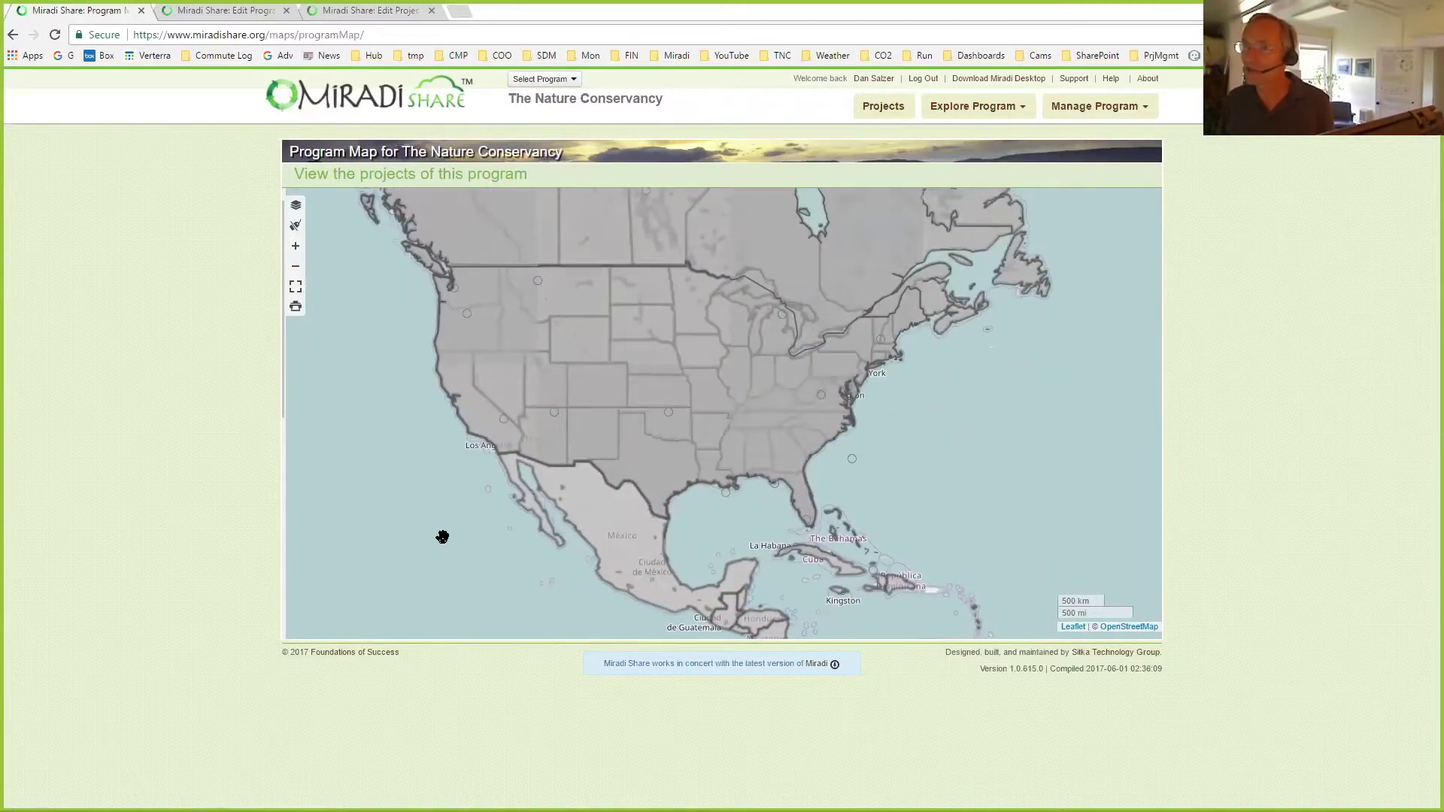
click(296, 208)
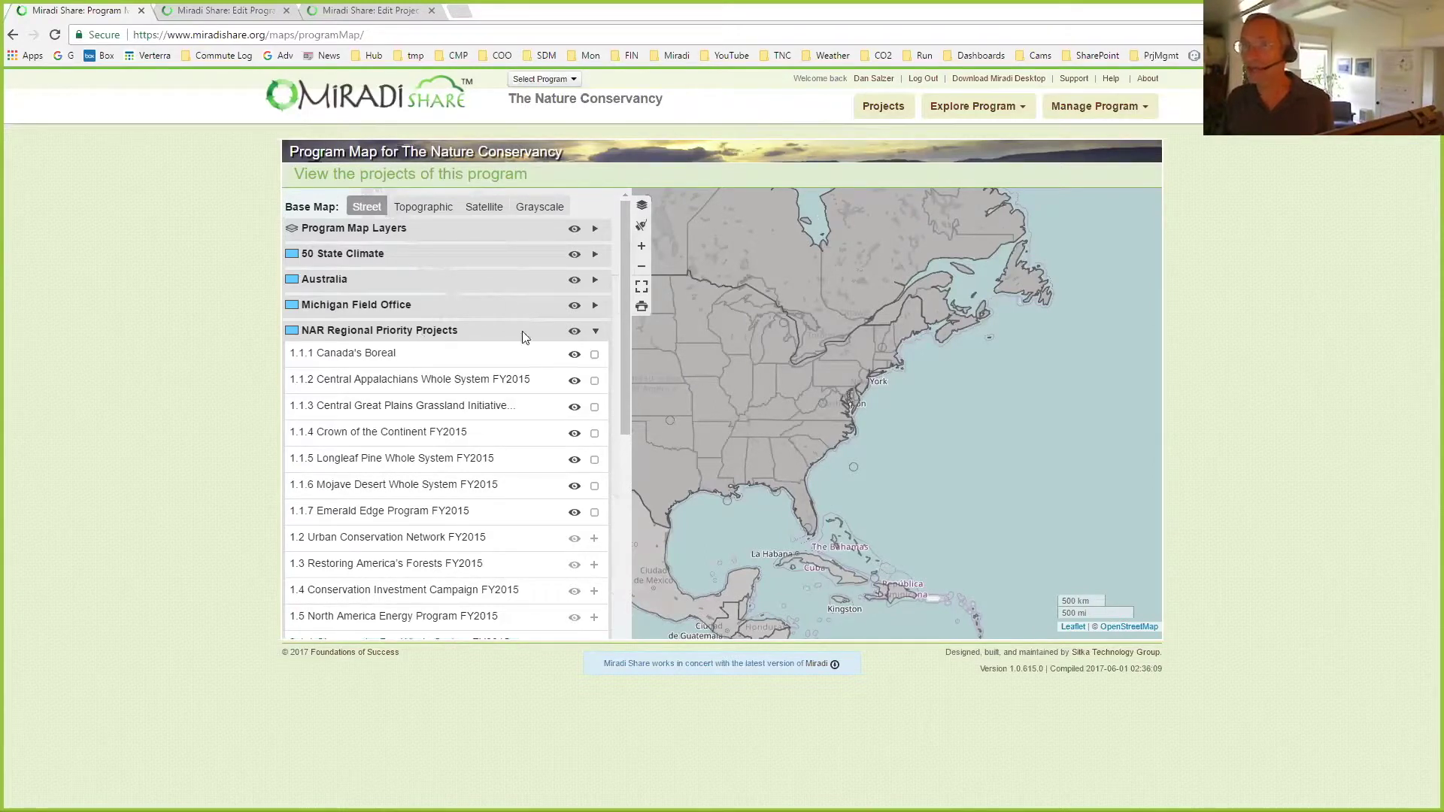
click(641, 203)
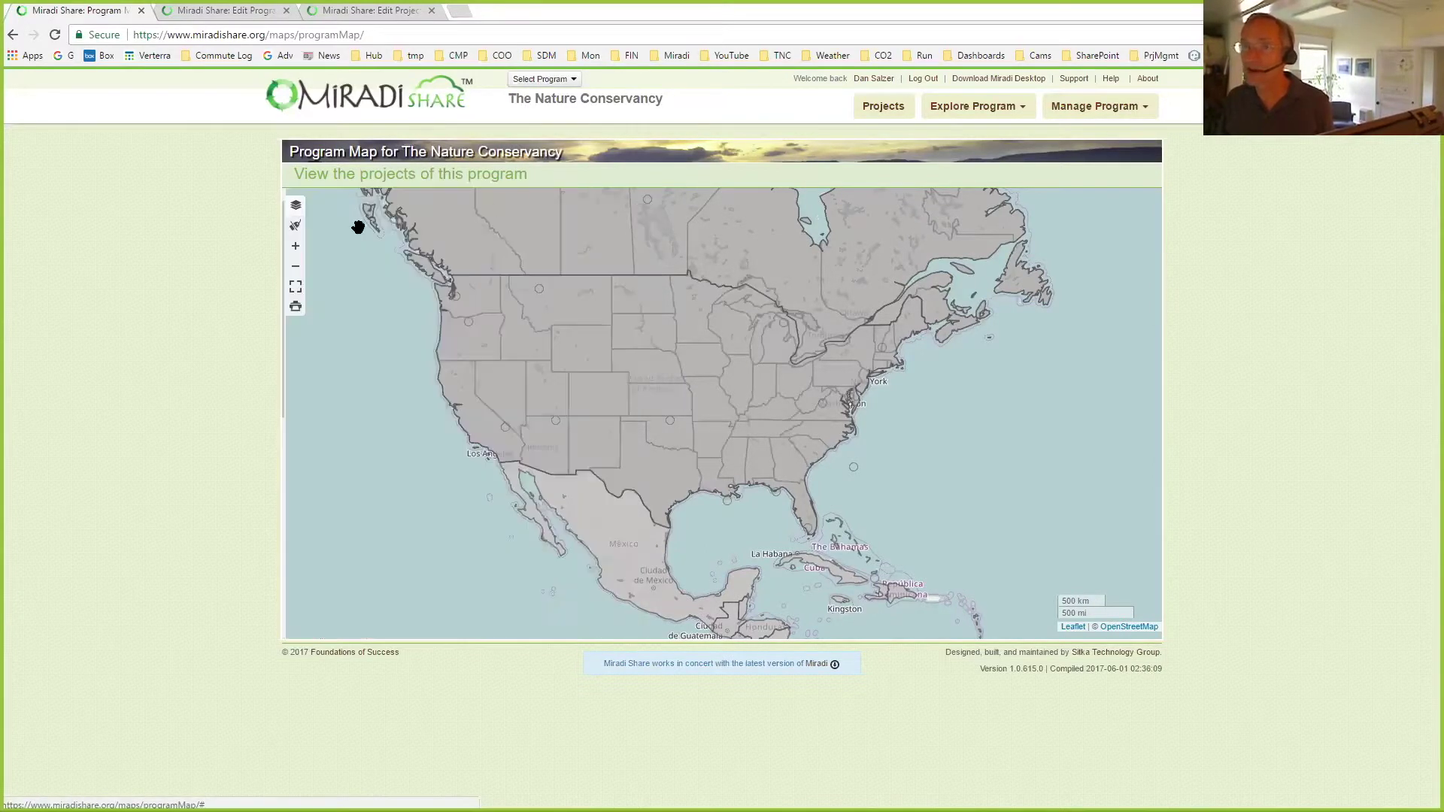
Step: Turn on the project labels on the program map and view the summary of the 2.1.4 Everglades Whole System project
click(294, 229)
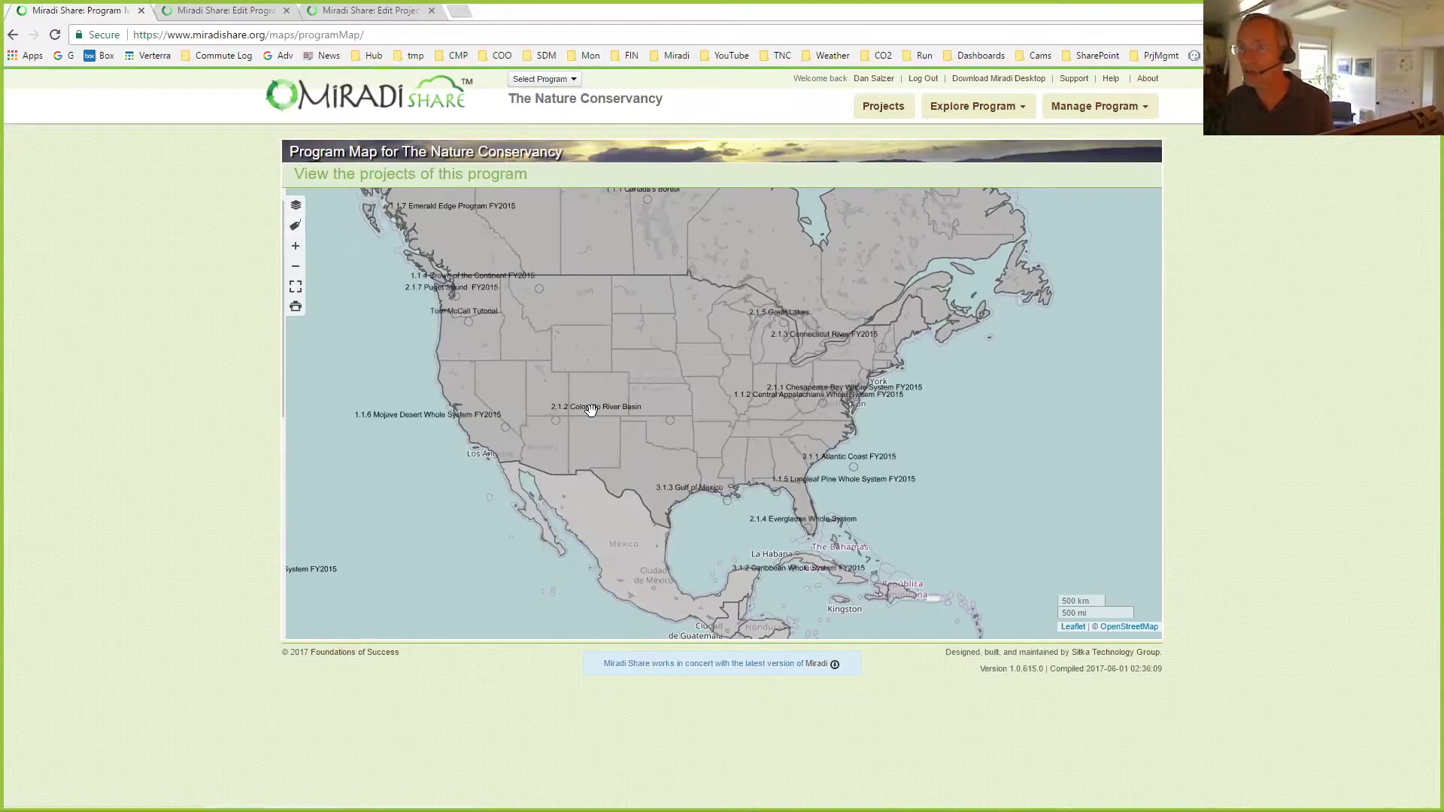
click(811, 535)
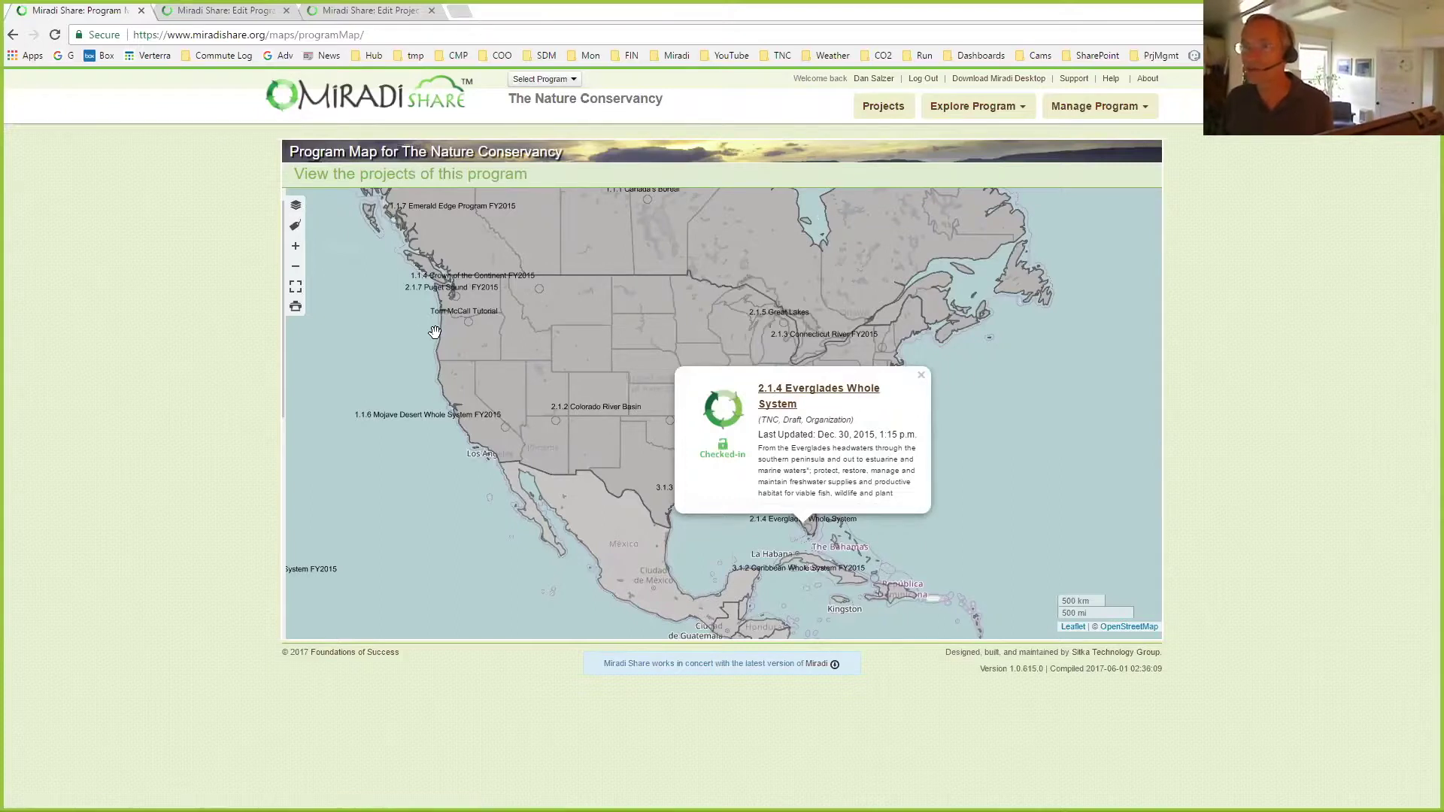
Step: Close the 2.1.4 Everglades Whole System summary and look over the Manage Program options
click(921, 374)
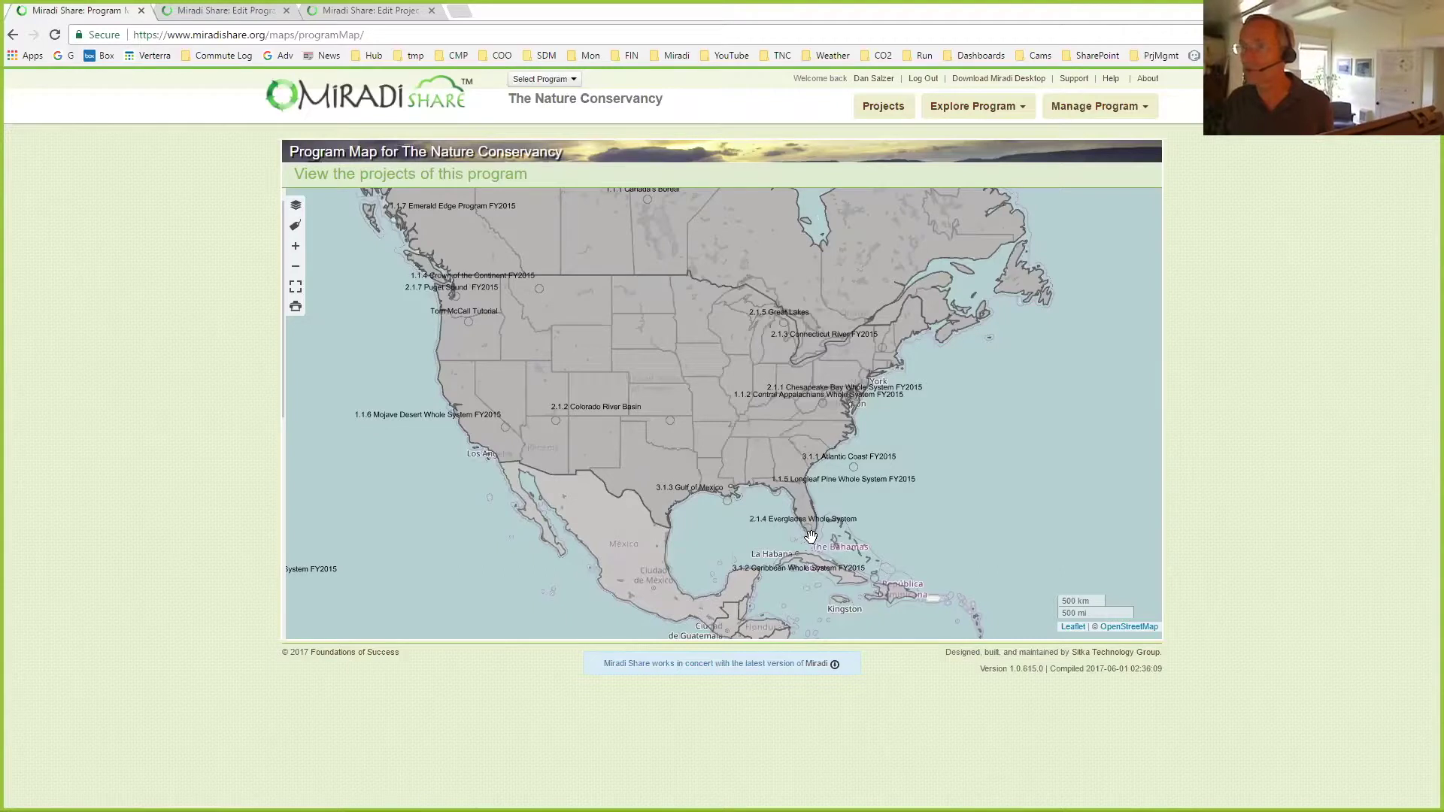
click(1145, 111)
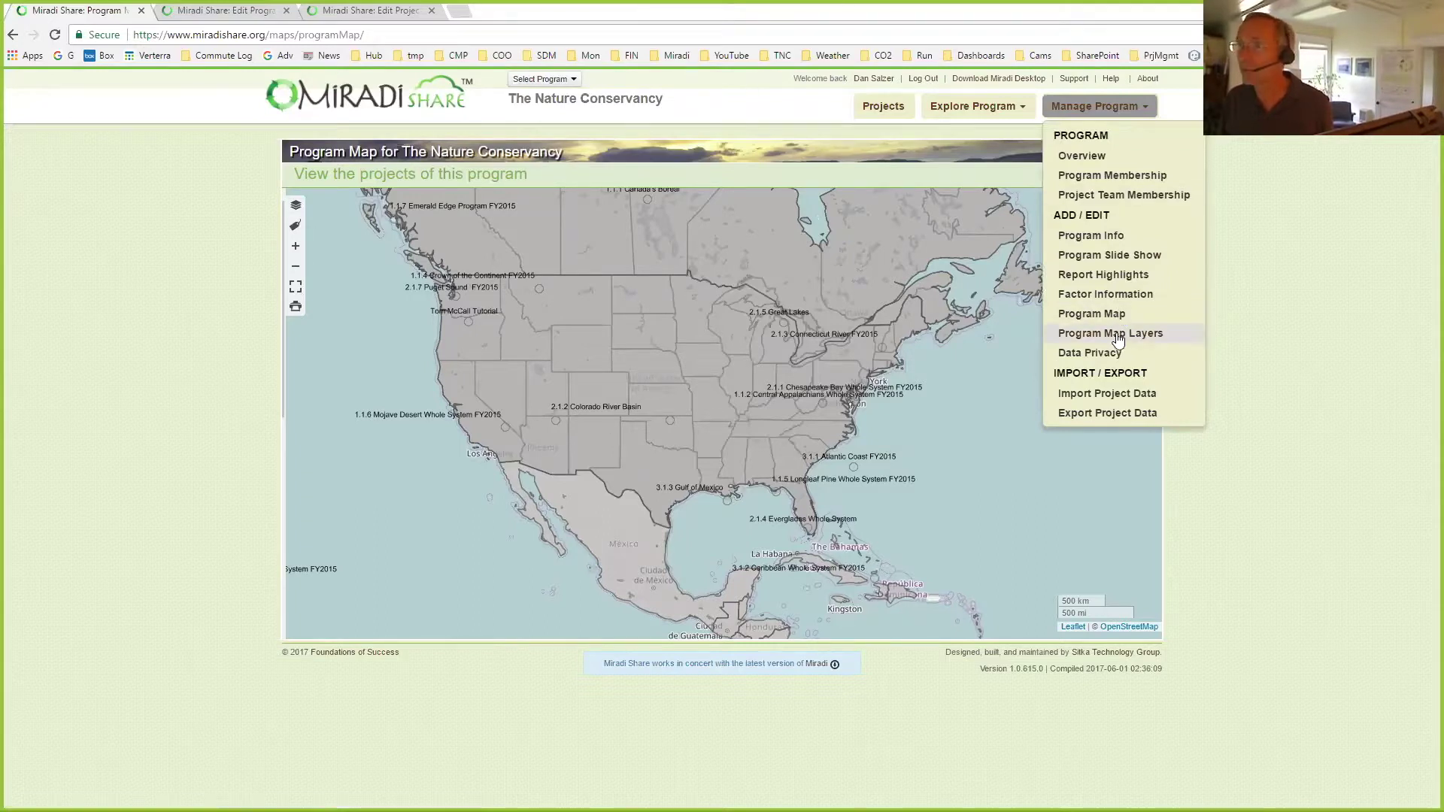
Step: View the Lakes file from the Edit Program Map Layer Files page and examine its shapes around the Great Lakes
click(243, 13)
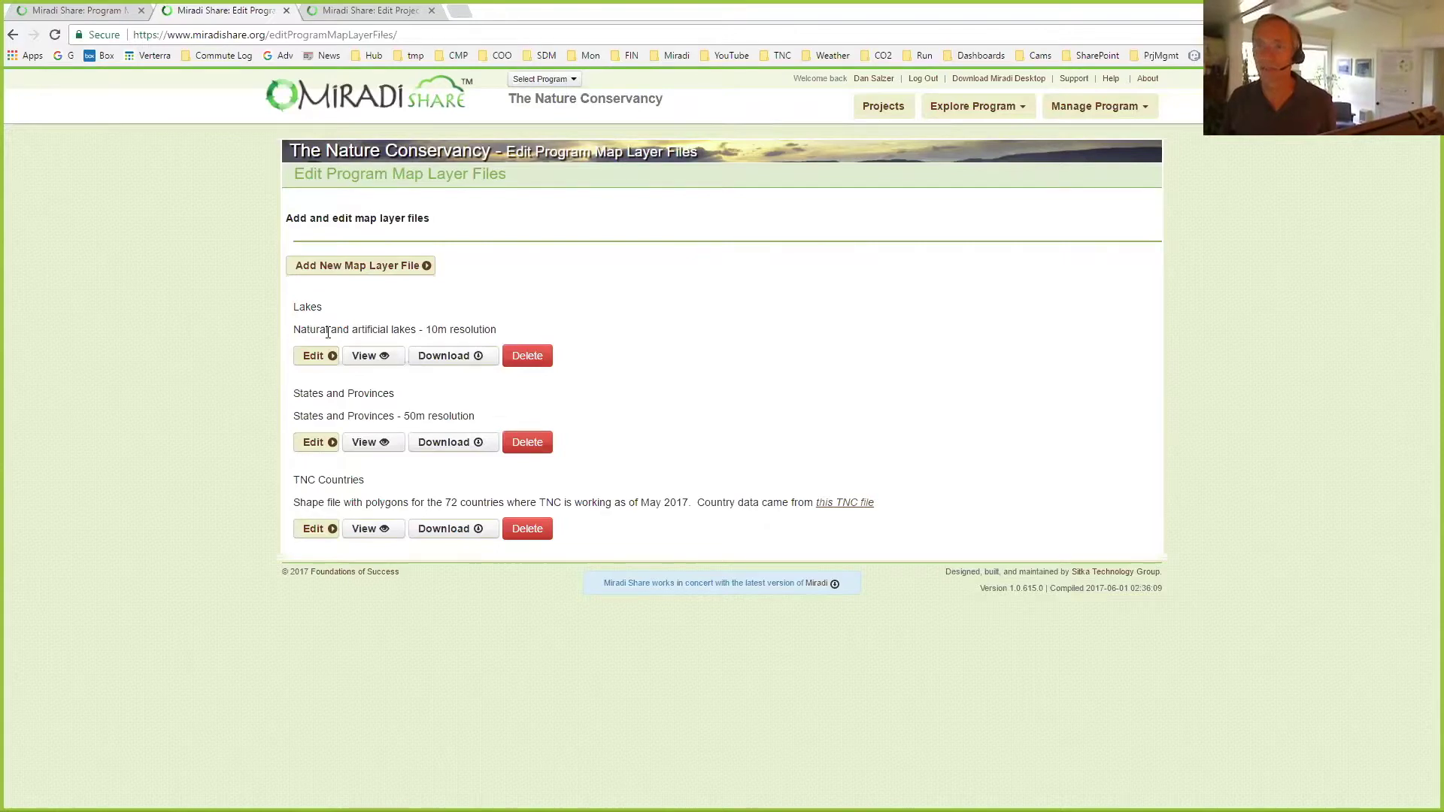
click(362, 358)
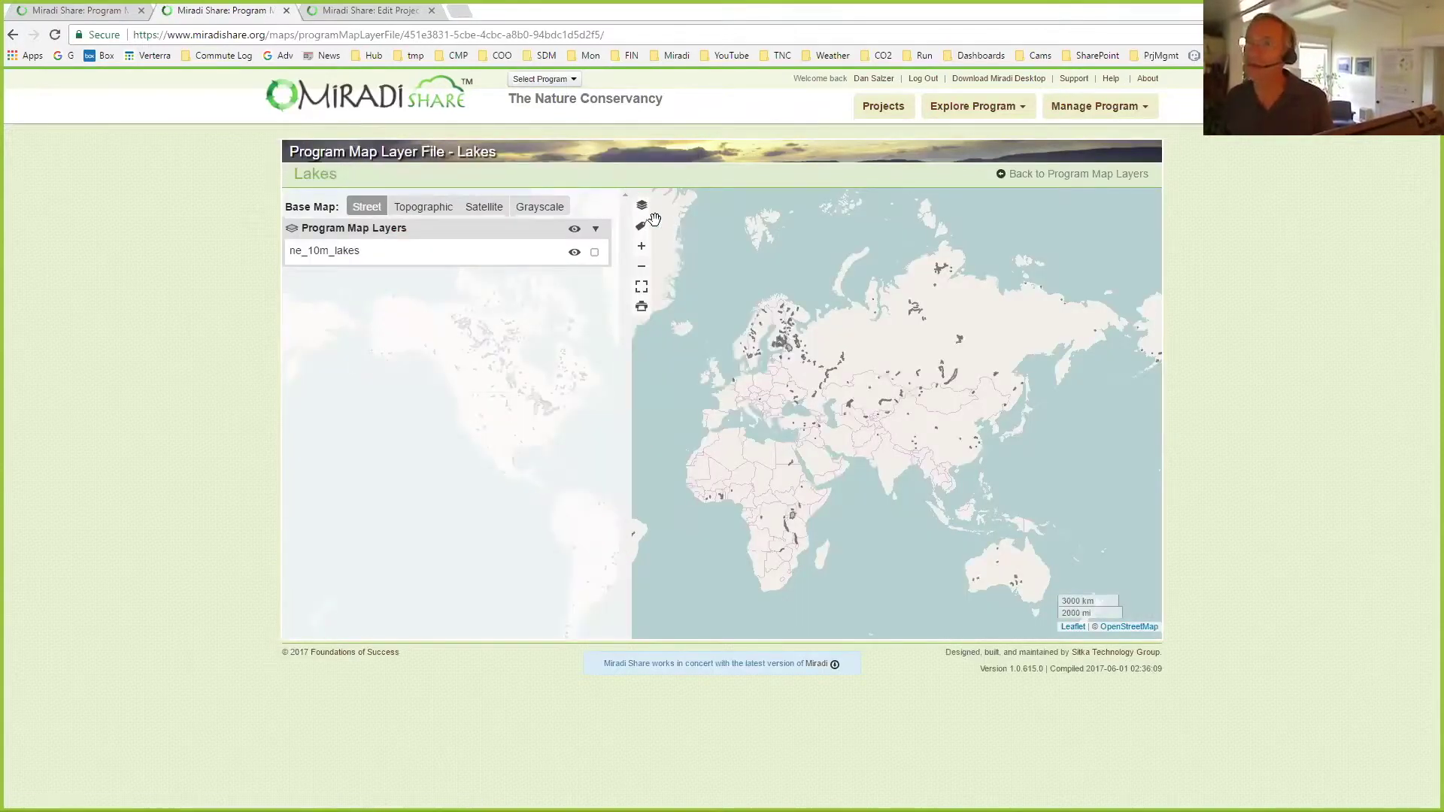
scroll(549, 399, up, 2)
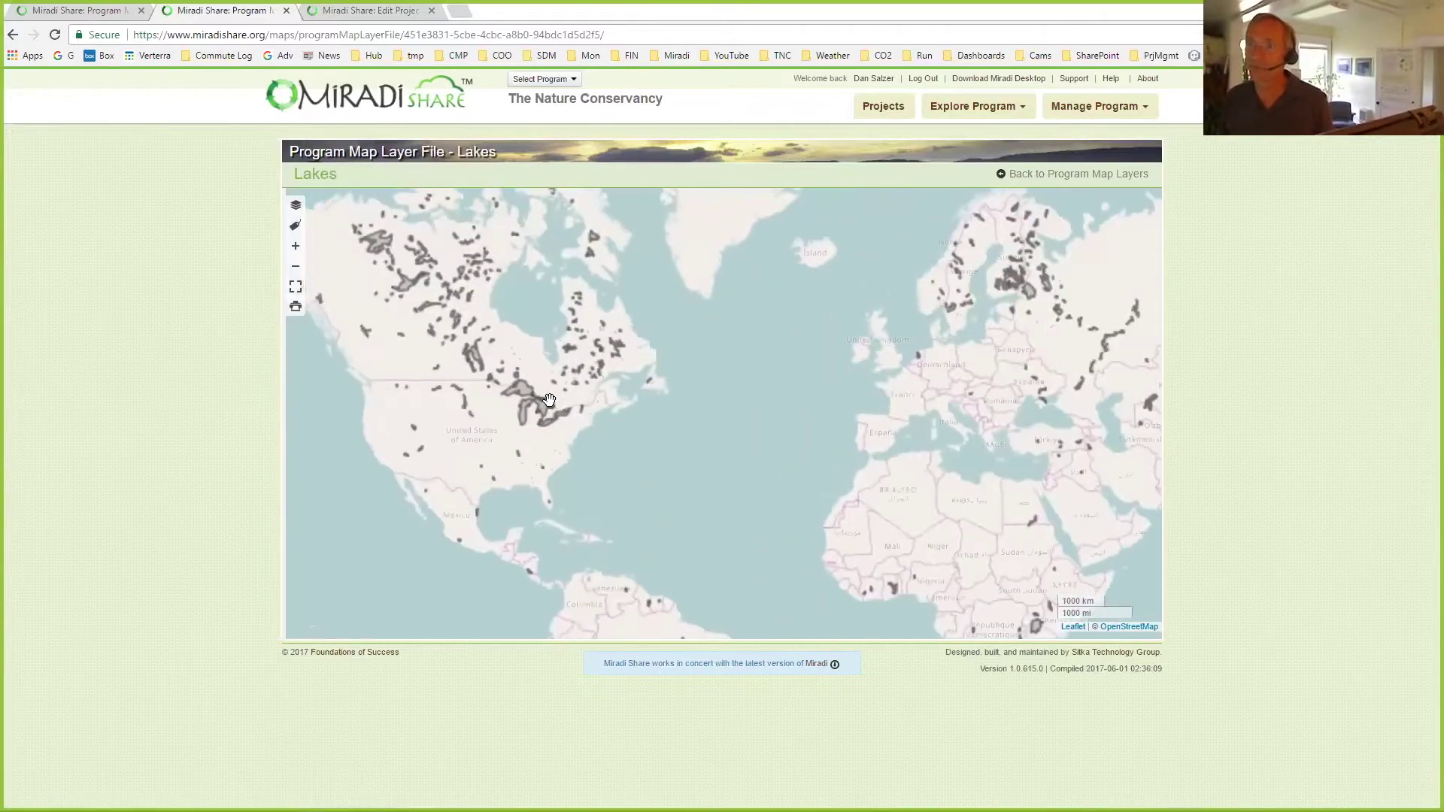
scroll(549, 400, up, 1)
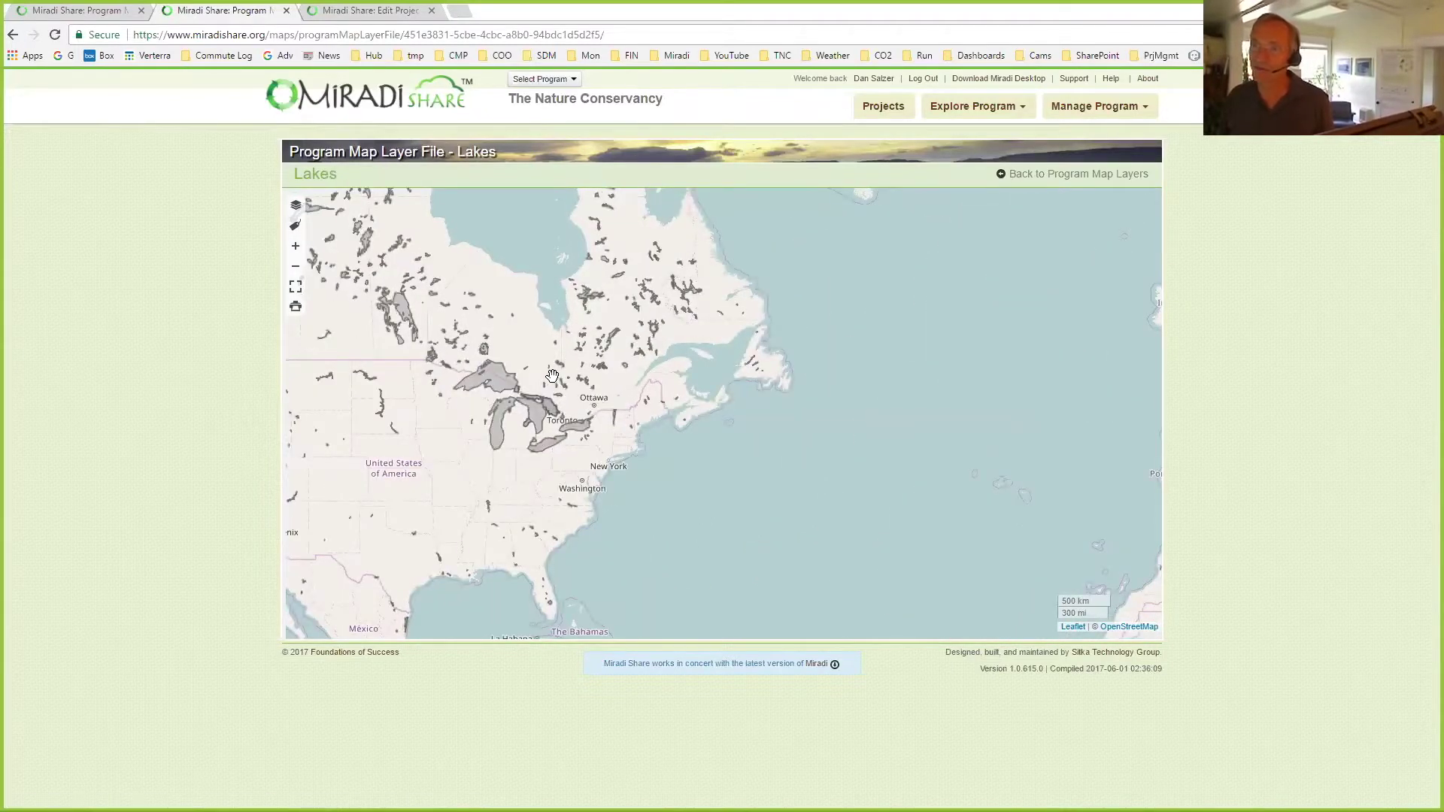
Step: Switch to the PNG Strategic Plan FY 12-15 project map and compare Papua New Guinea without and with the ne_TNC_Countries layer
click(378, 15)
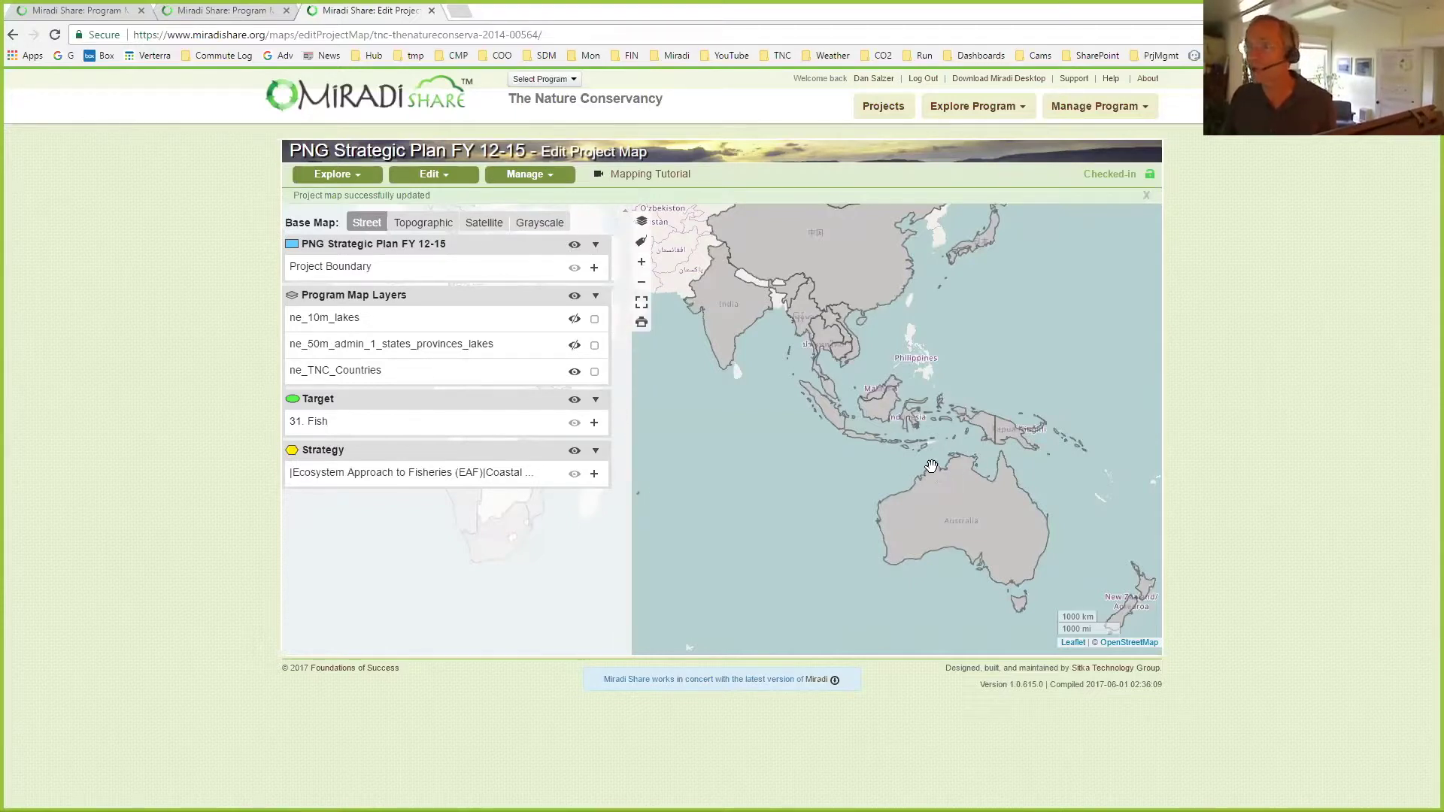
scroll(932, 467, up, 4)
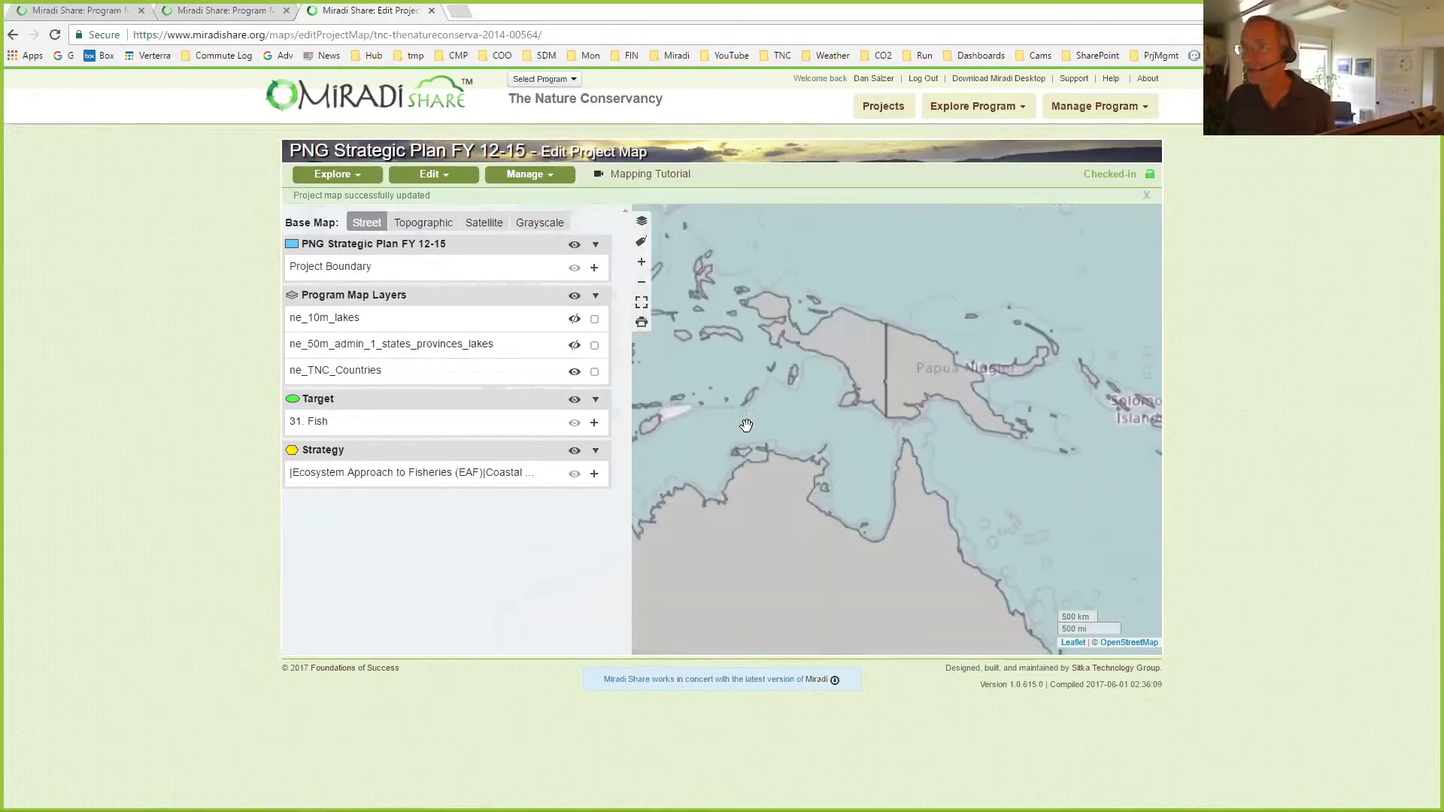
scroll(916, 364, up, 2)
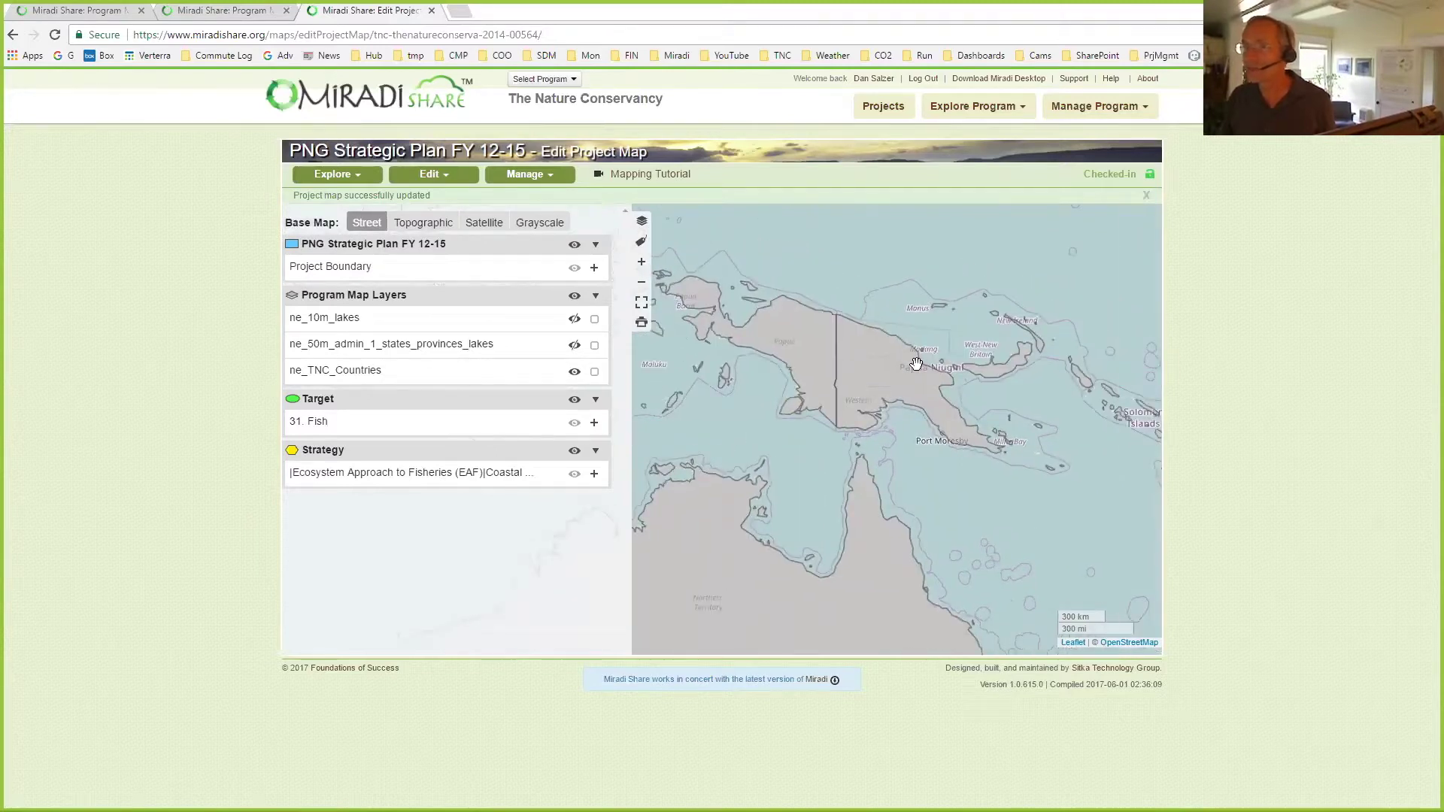
click(574, 373)
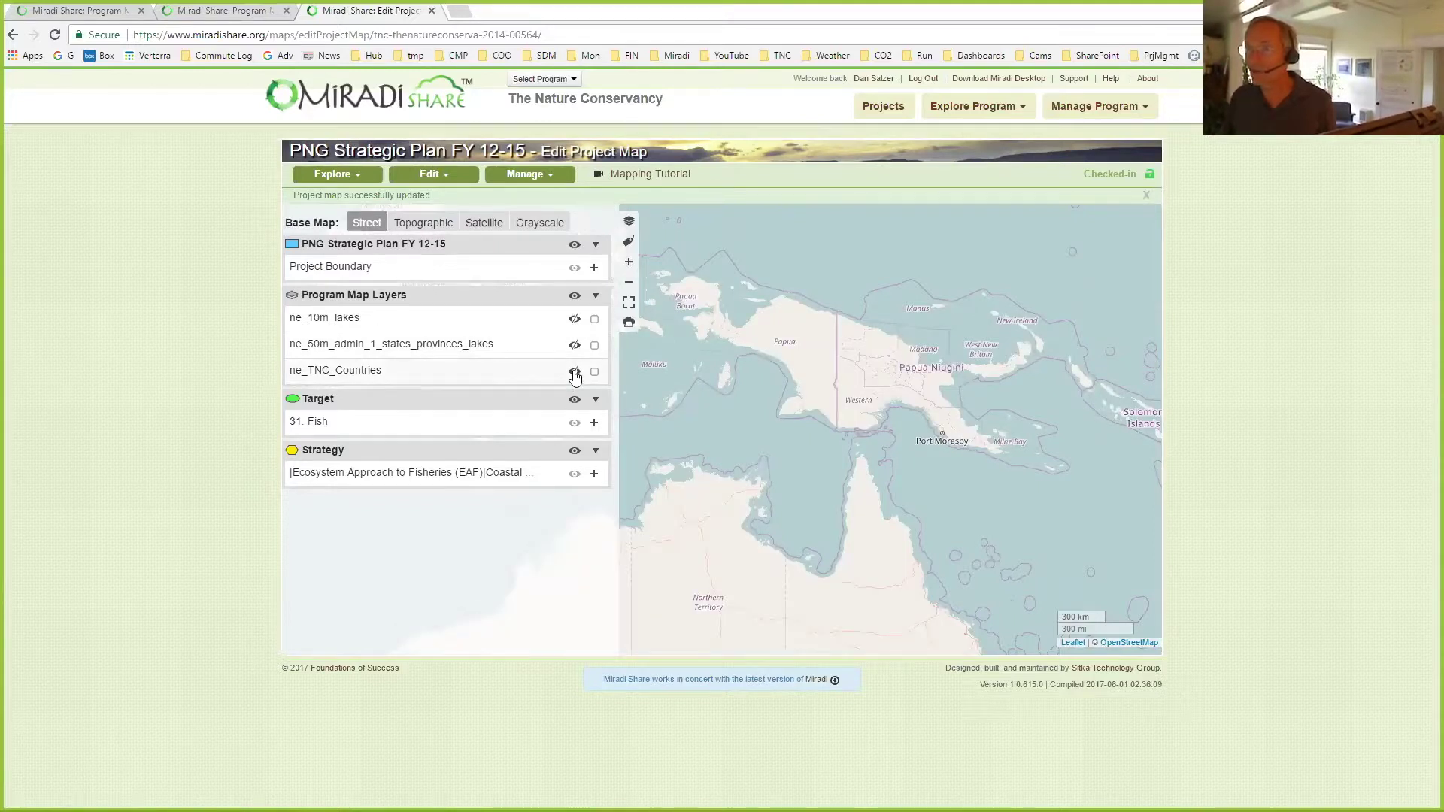
click(574, 373)
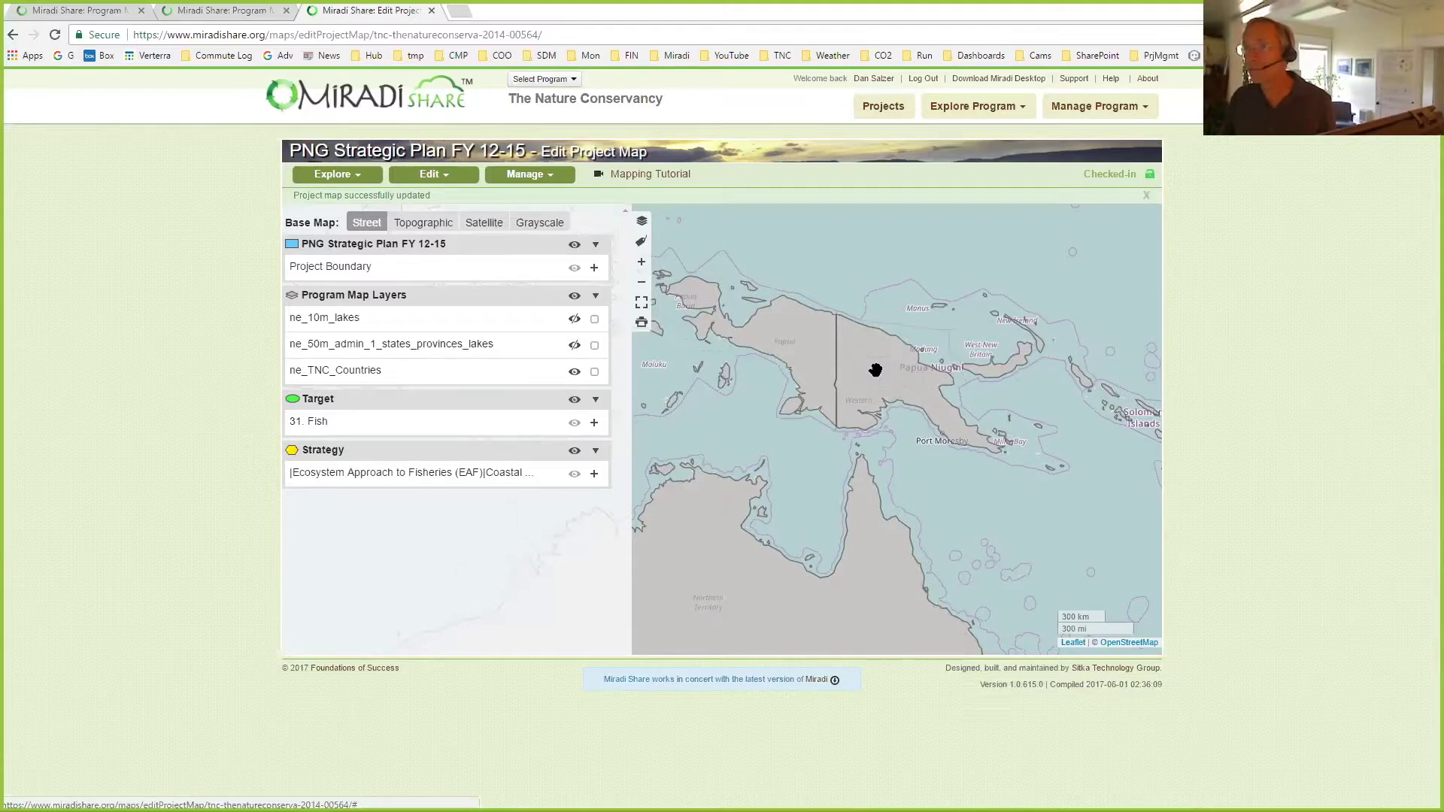
Step: Copy the Papua New Guinea polygon from ne_TNC_Countries into the Project Boundary, finish editing, and hide the countries layer
right_click(878, 375)
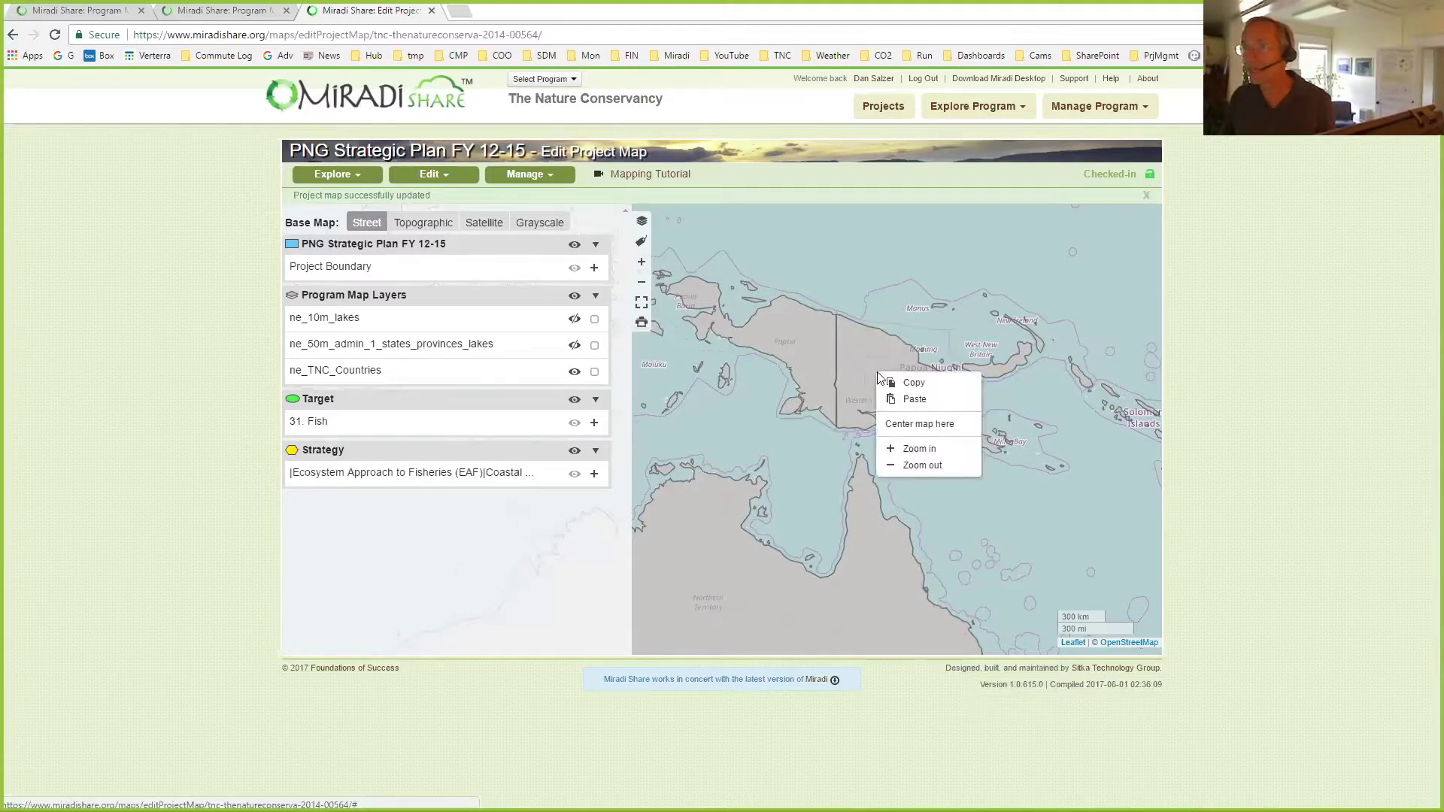
click(907, 399)
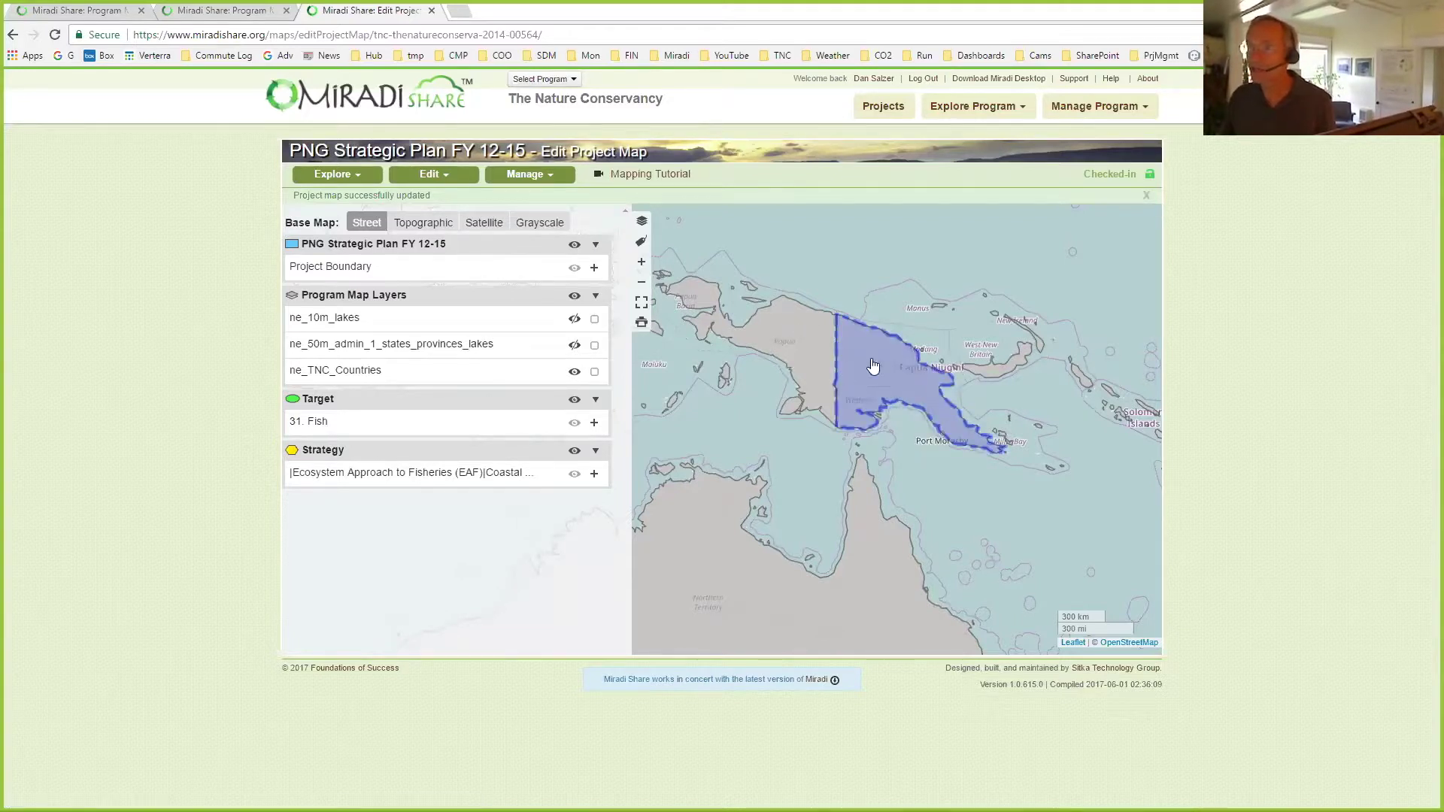
click(594, 271)
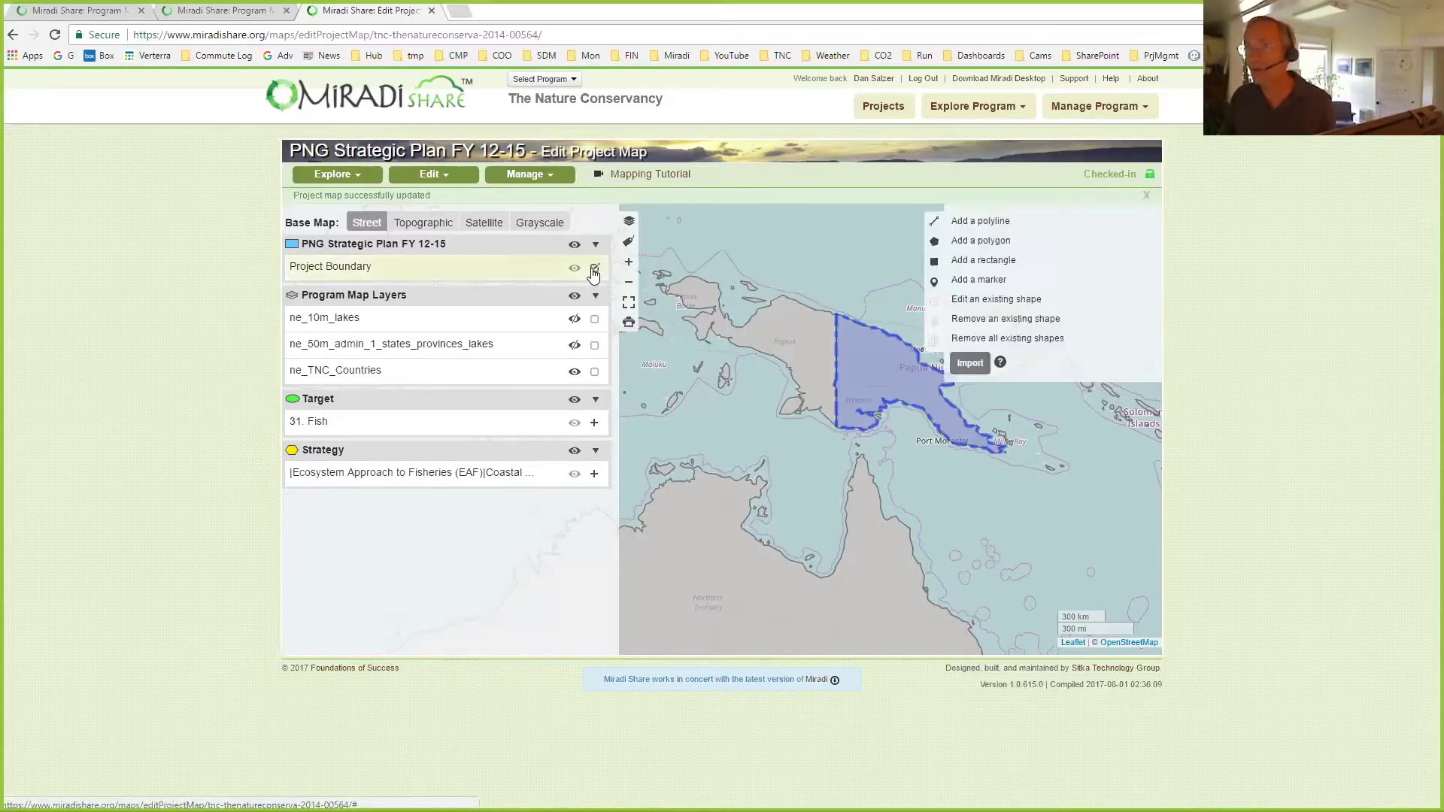
right_click(816, 271)
click(846, 309)
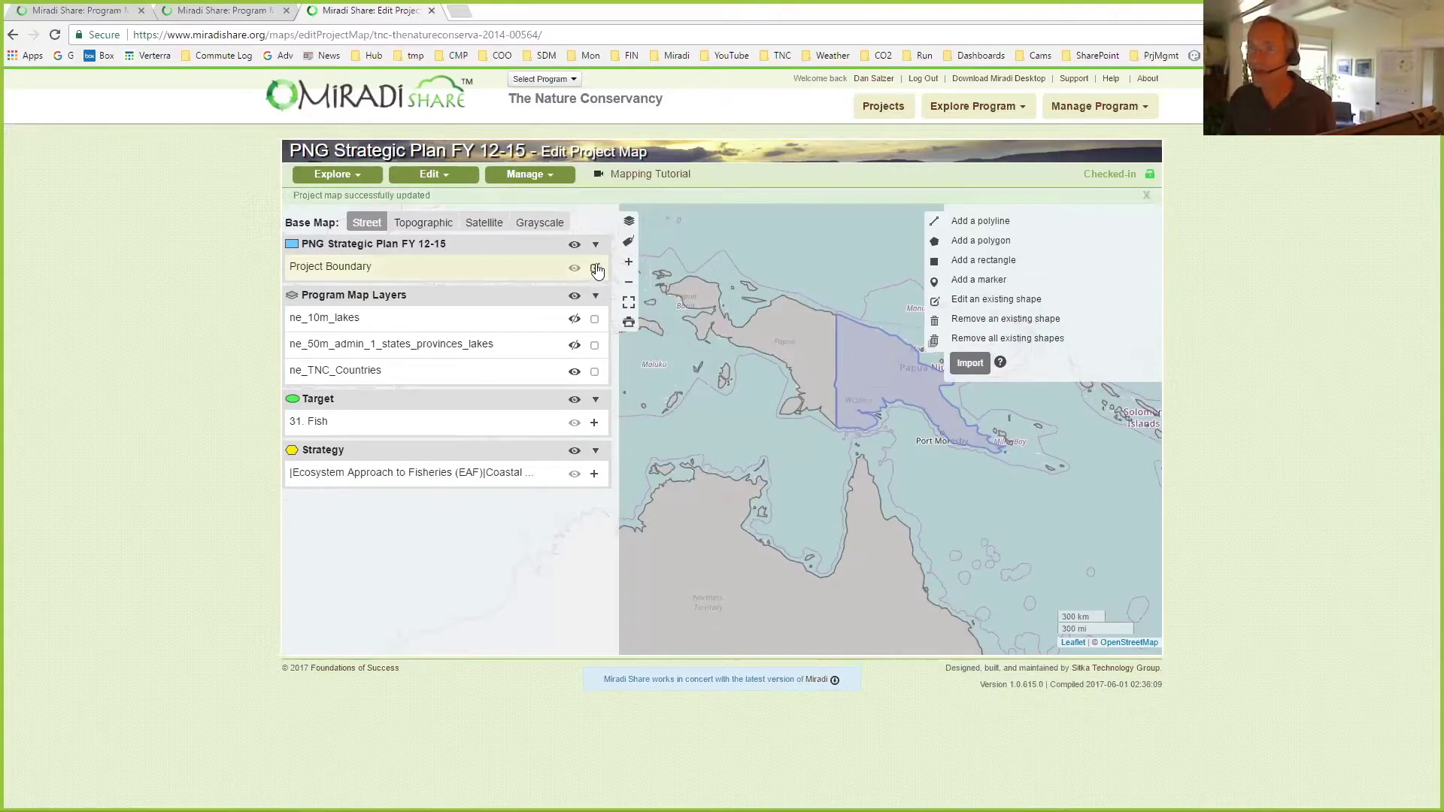
click(595, 270)
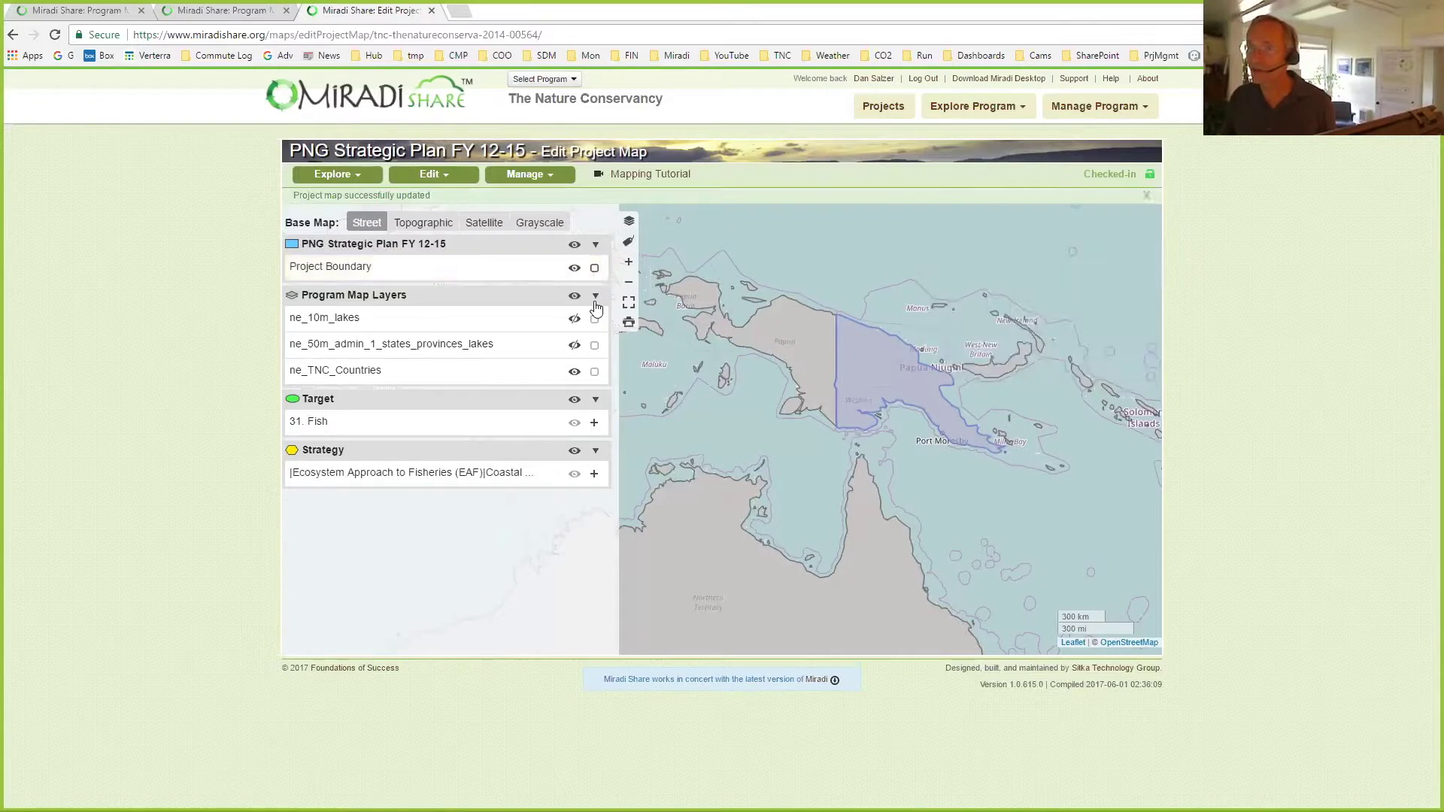
click(574, 374)
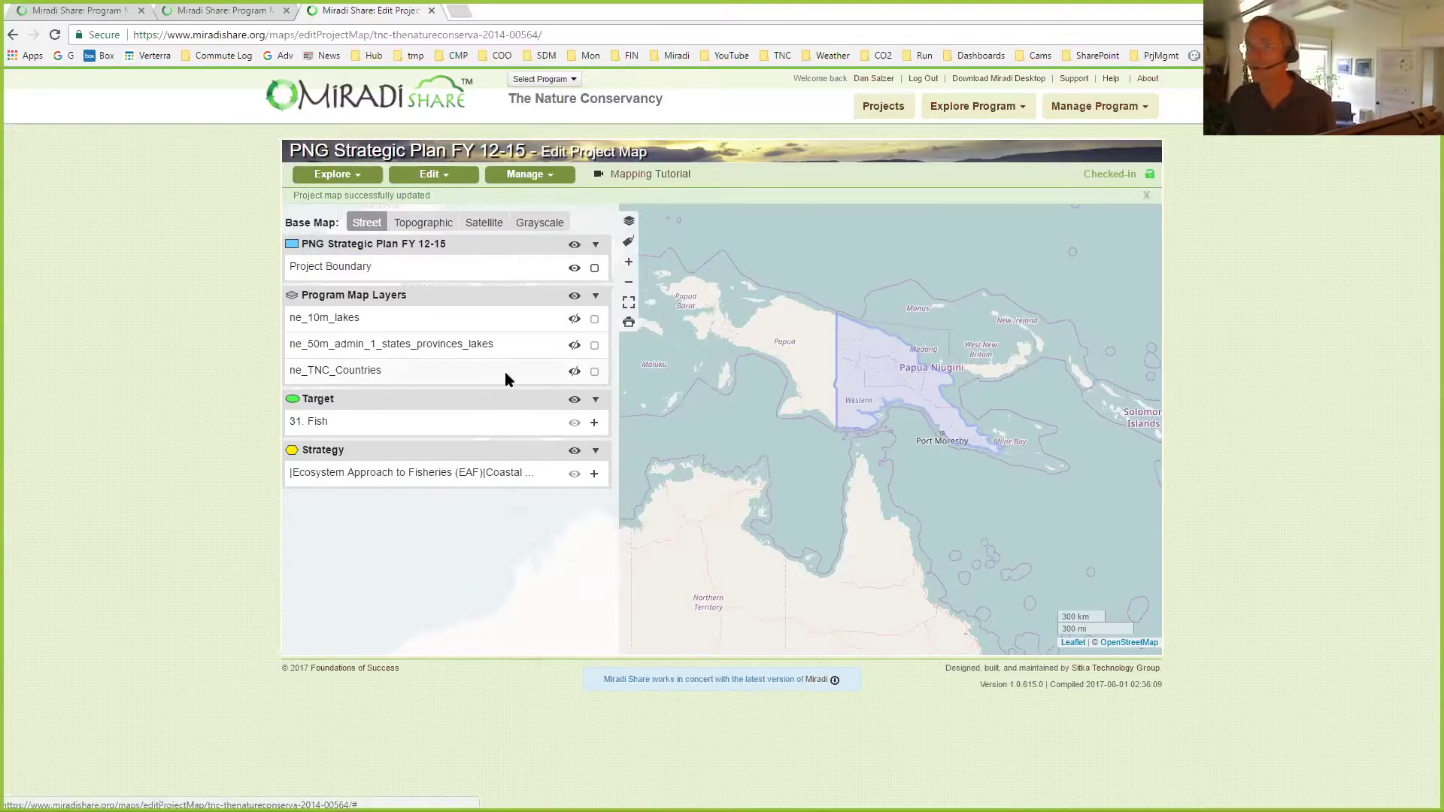
Step: Switch to the Edge window with the Miradi Marine Example 4.4 project map and dismiss its Explore Program options
click(81, 11)
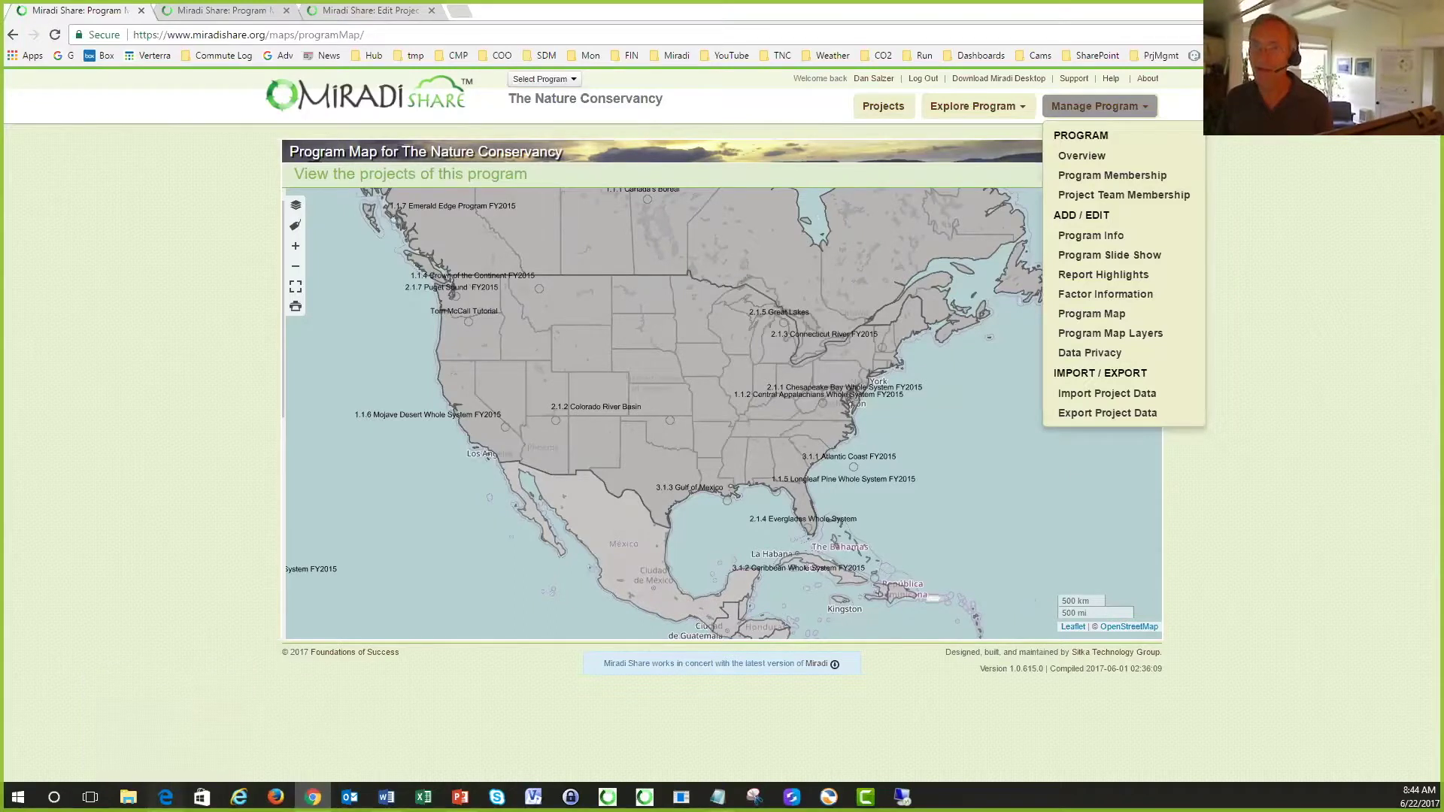
click(166, 797)
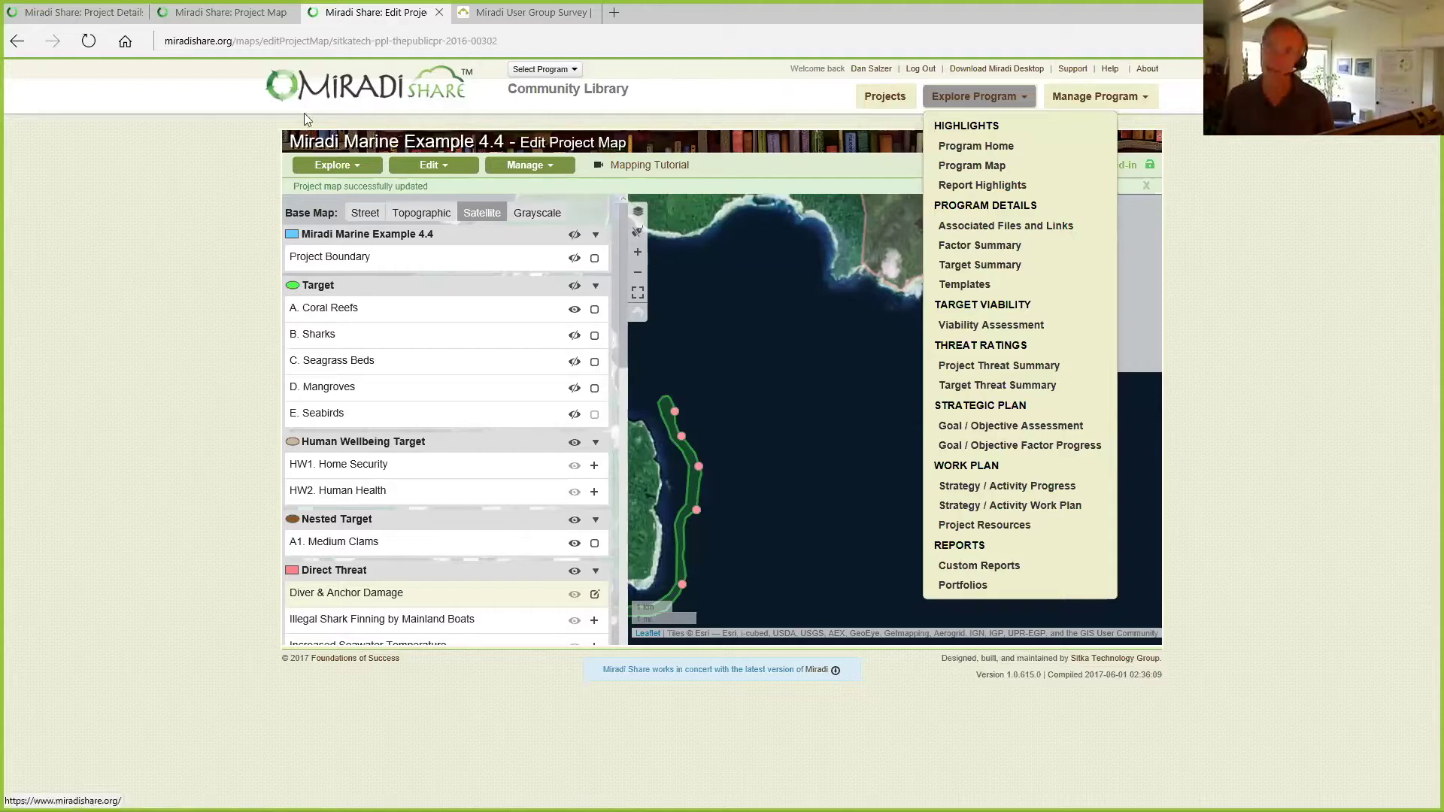
click(203, 137)
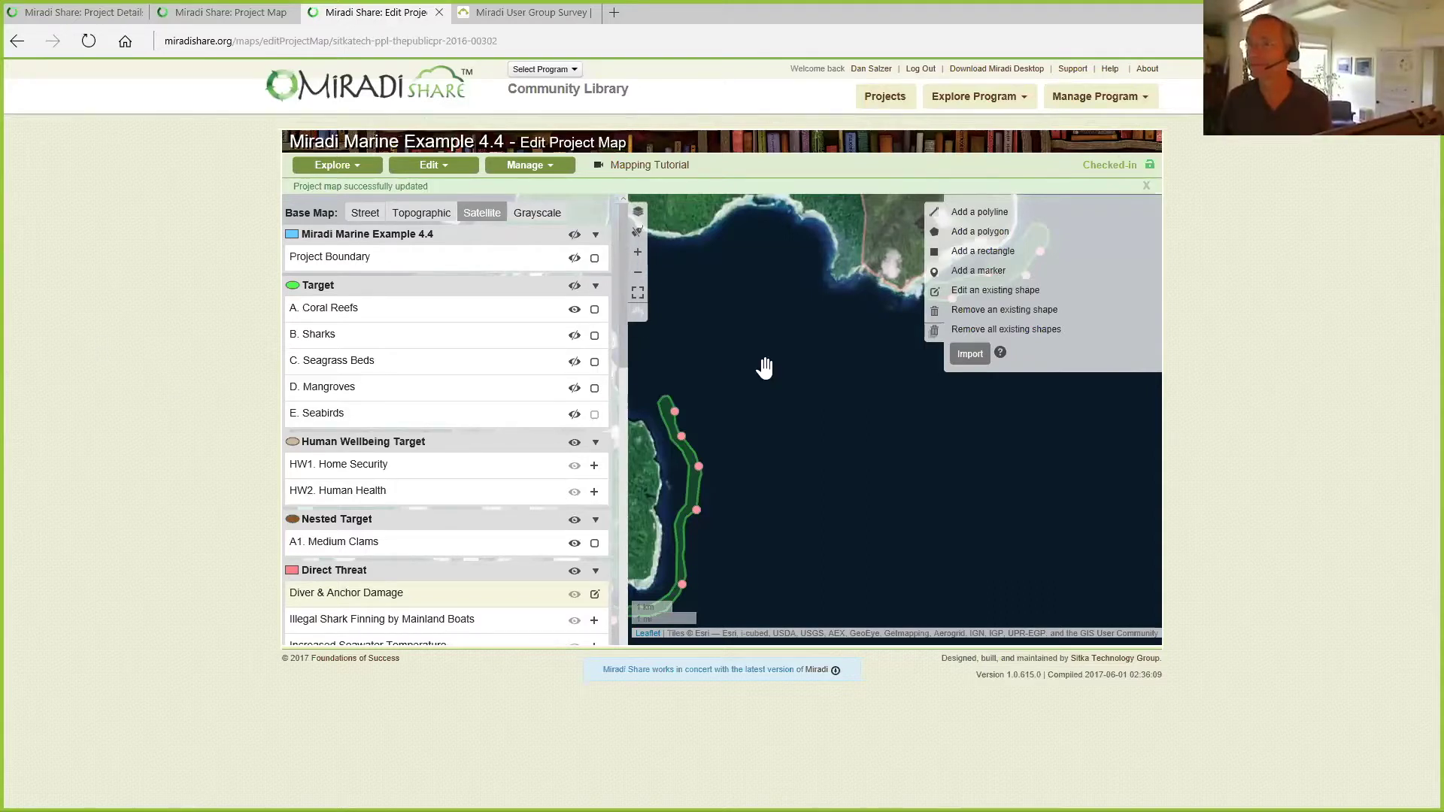
Step: Finish editing the Diver & Anchor Damage threat shapes on the Miradi Marine Example 4.4 map
scroll(770, 368, down, 1)
drag(773, 367, 889, 434)
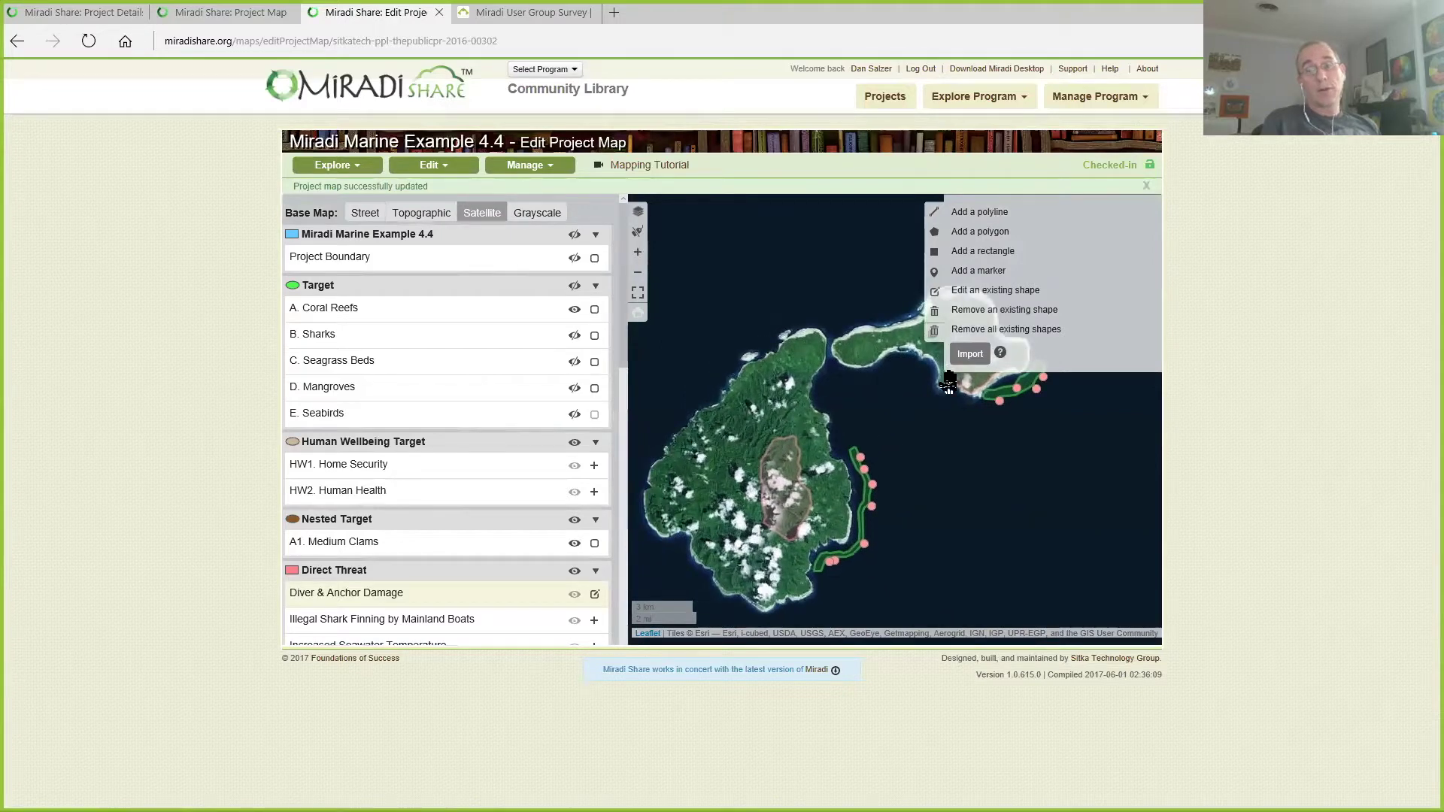
click(595, 594)
drag(992, 387, 1006, 368)
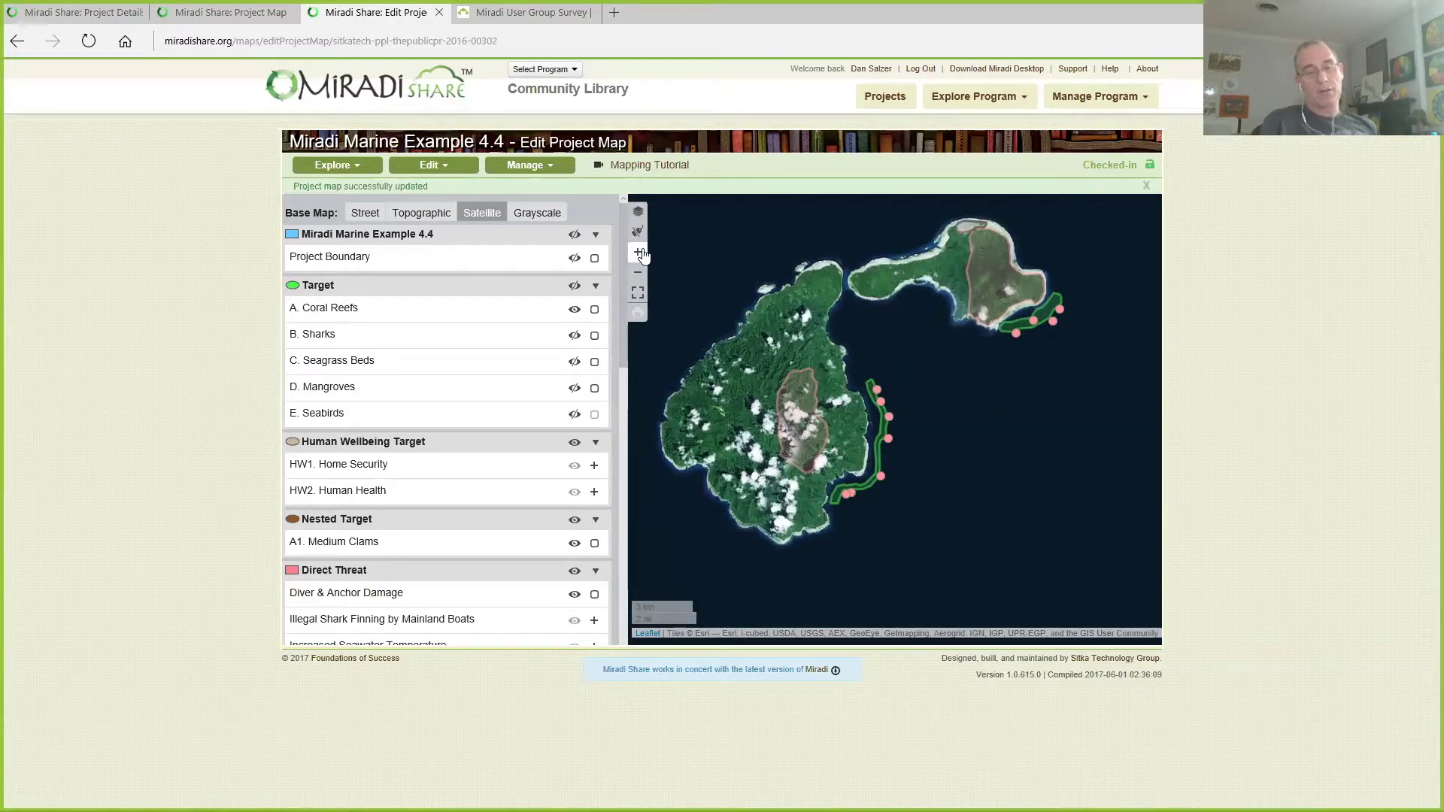
Step: Show the Miradi Marine Example 4.4 map full screen and examine both islands with their reef and threat shapes
click(638, 293)
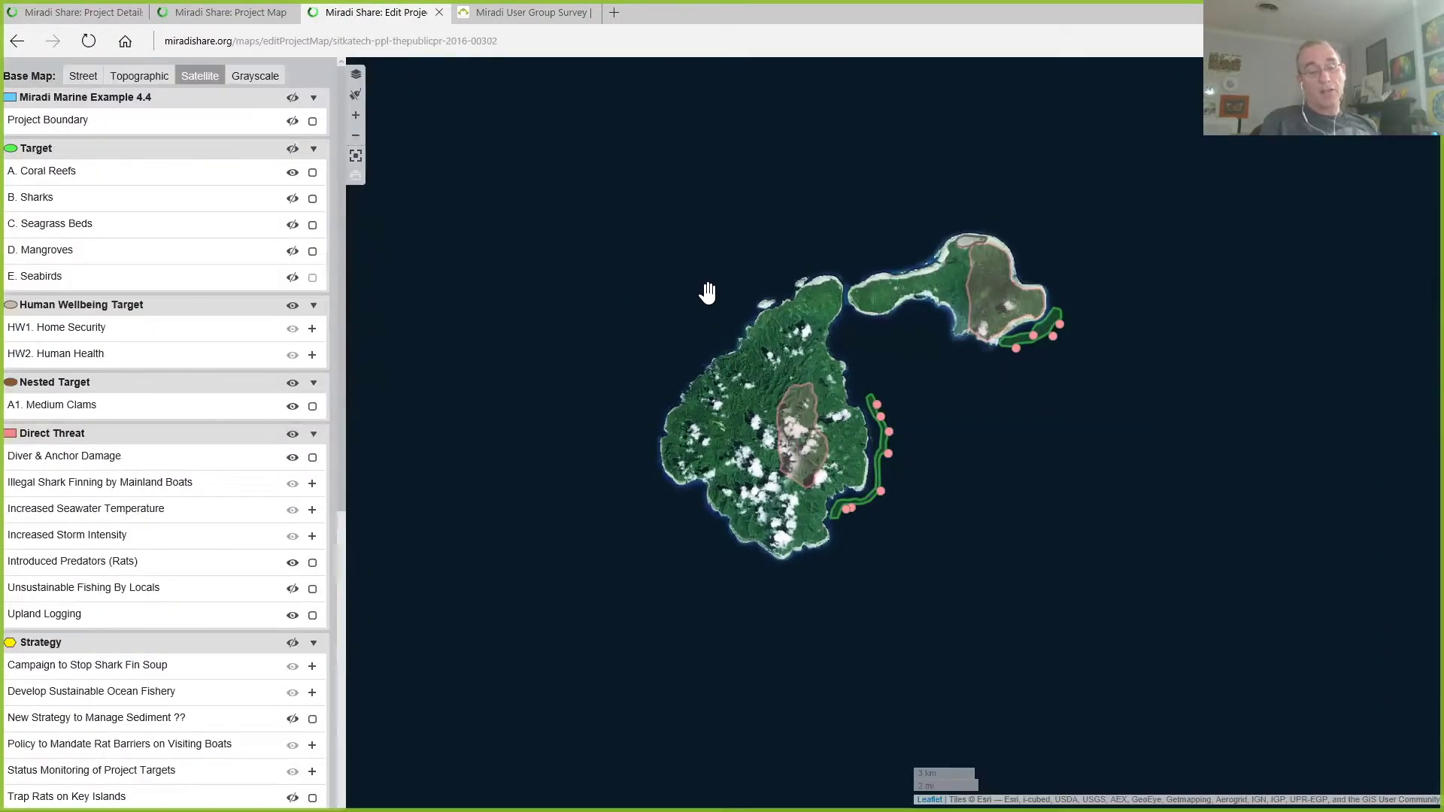
scroll(707, 293, up, 1)
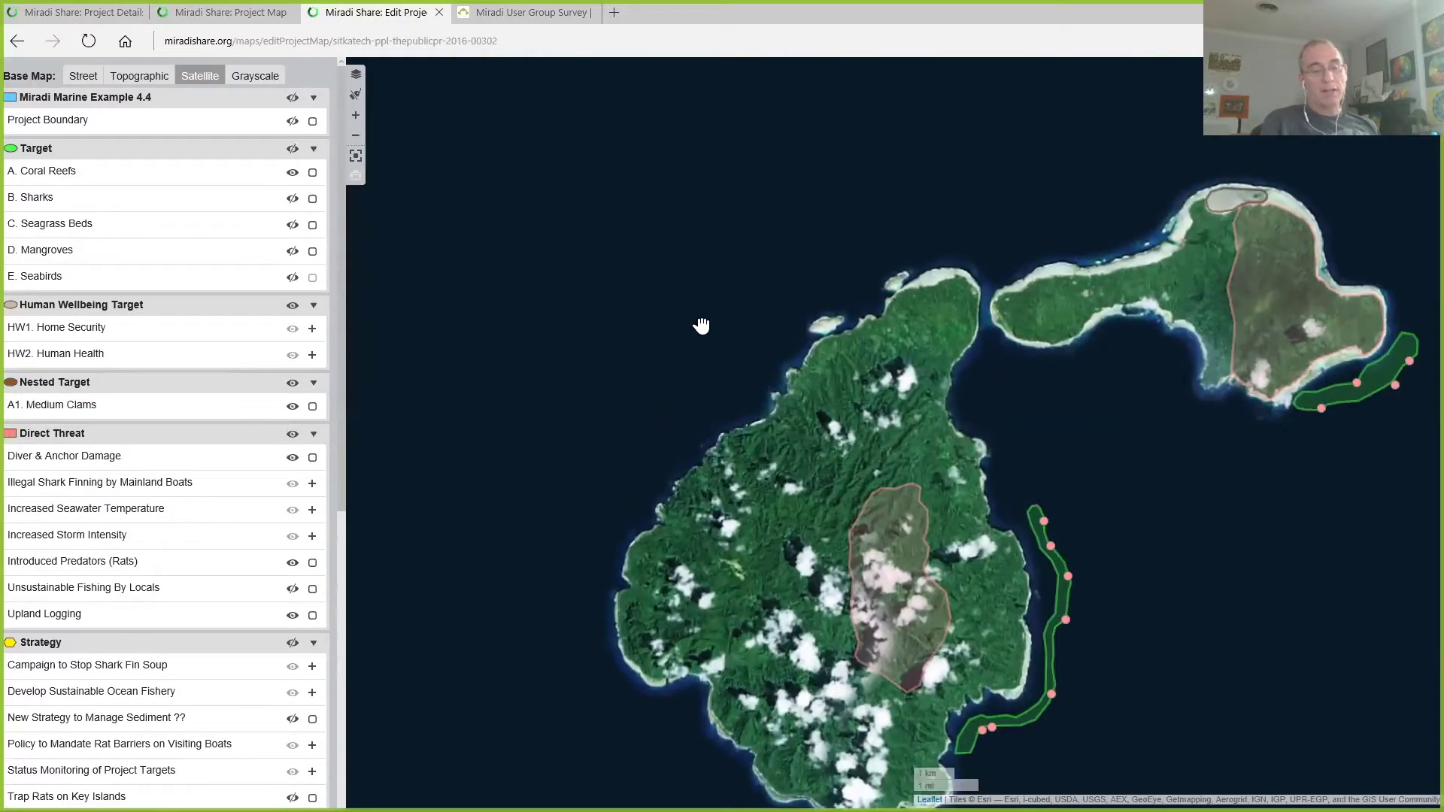
drag(702, 328, 535, 232)
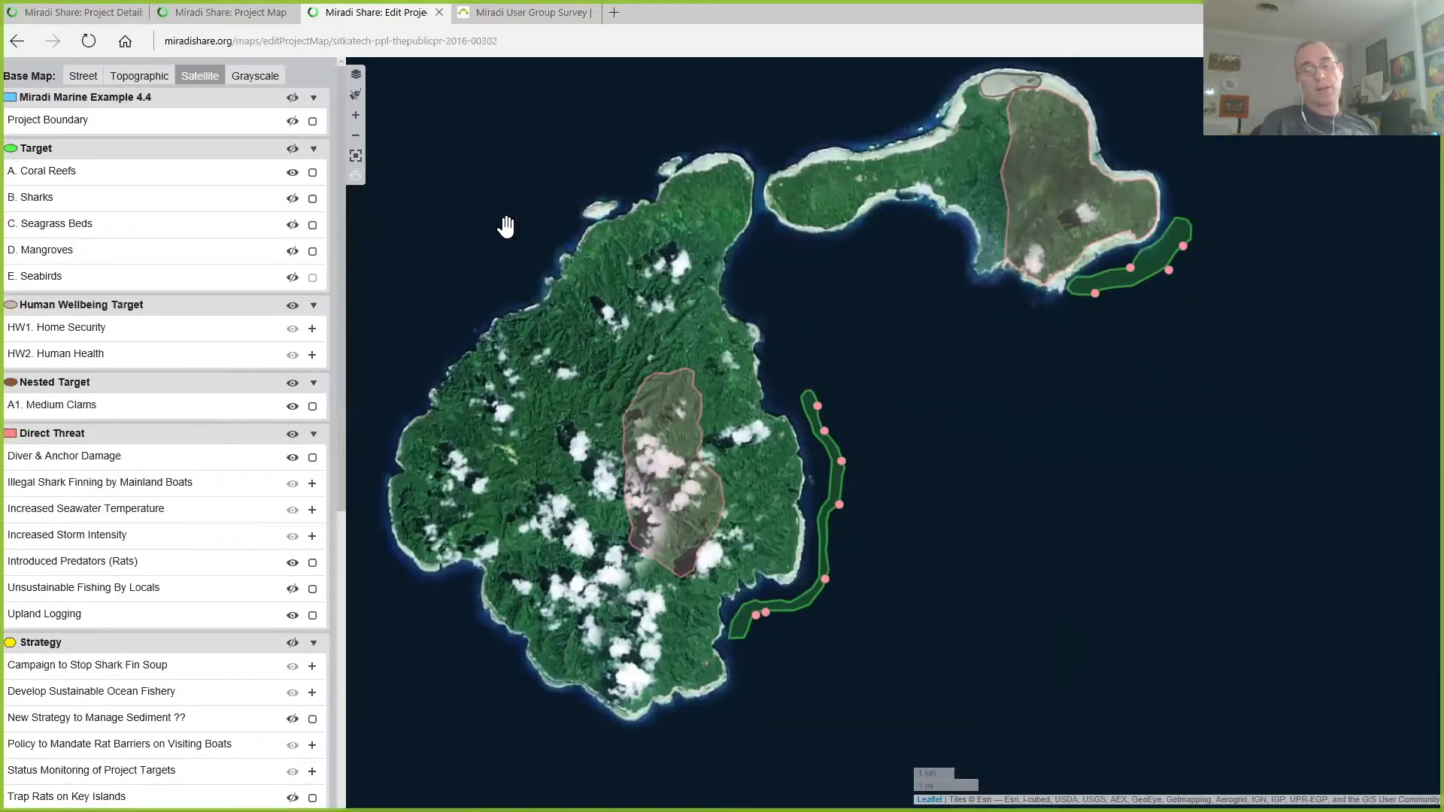